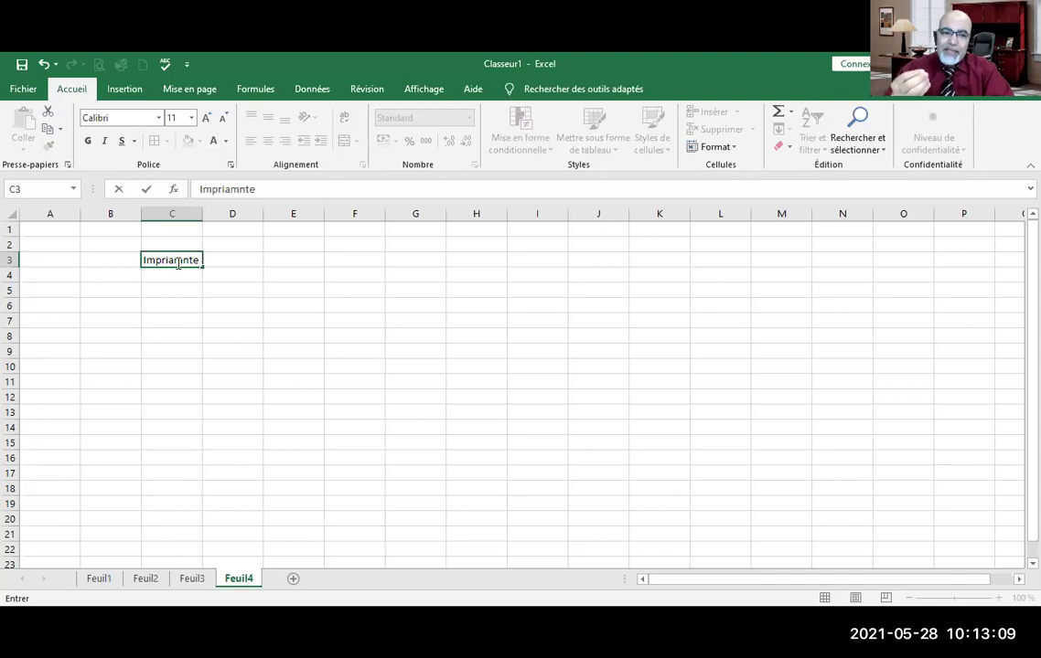
Replace the entry in C3 with "Photocopieuse MINOLTA" and fit column C's width to its text.
{"action": "key", "text": "BackSpace"}
{"action": "key", "text": "BackSpace"}
{"action": "key", "text": "BackSpace"}
{"action": "key", "text": "BackSpace"}
{"action": "key", "text": "BackSpace"}
{"action": "key", "text": "BackSpace"}
{"action": "key", "text": "BackSpace"}
{"action": "key", "text": "BackSpace"}
{"action": "key", "text": "BackSpace"}
{"action": "key", "text": "BackSpace"}
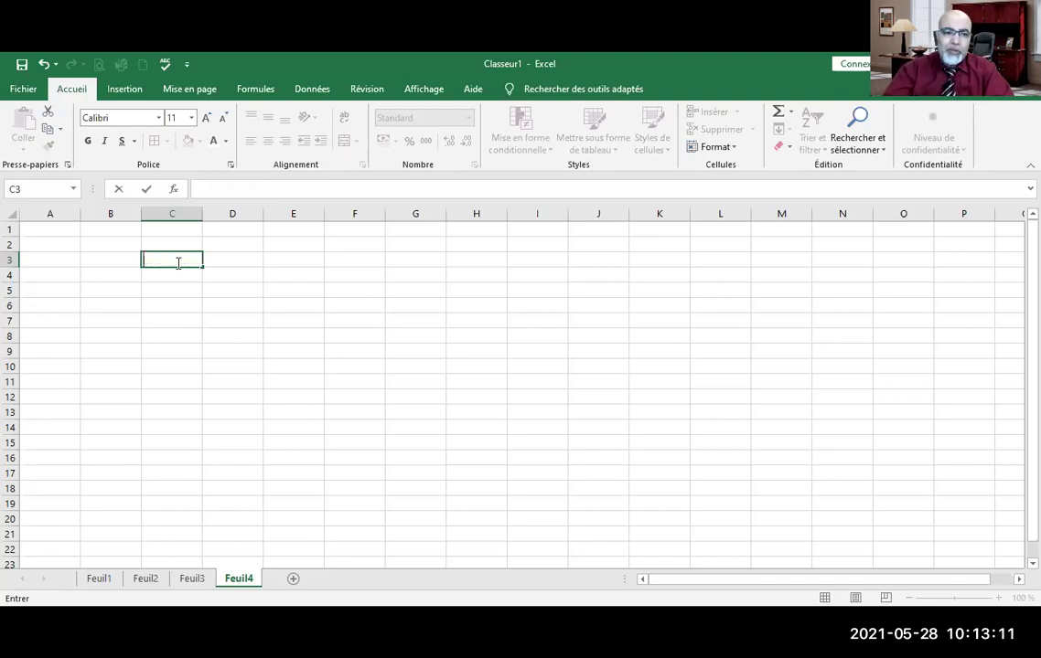
{"action": "type", "text": "P"}
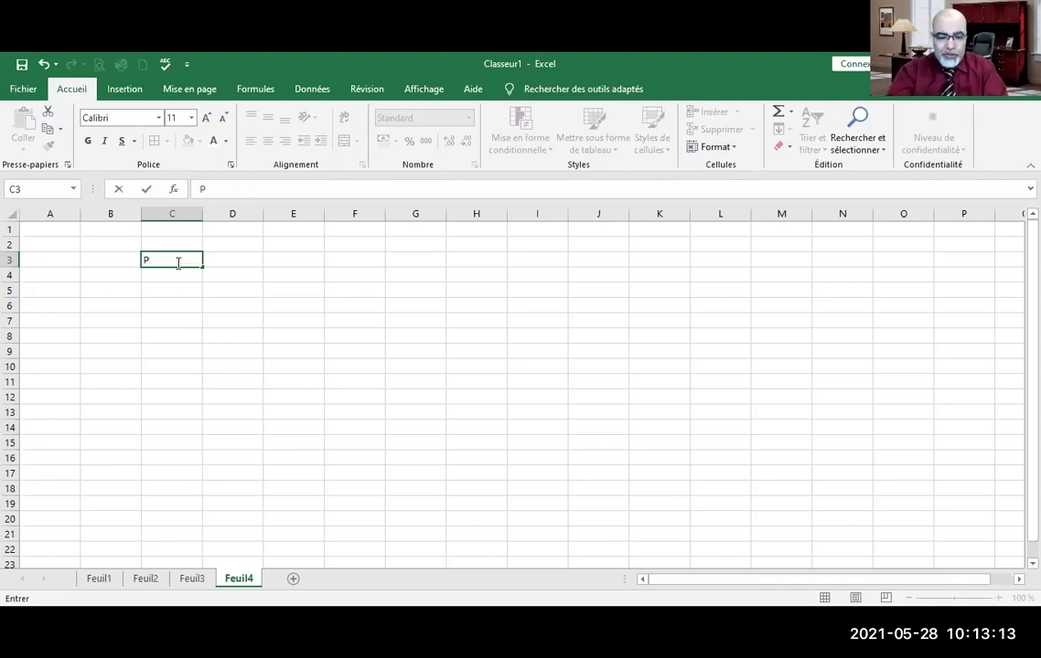
{"action": "type", "text": "hoto"}
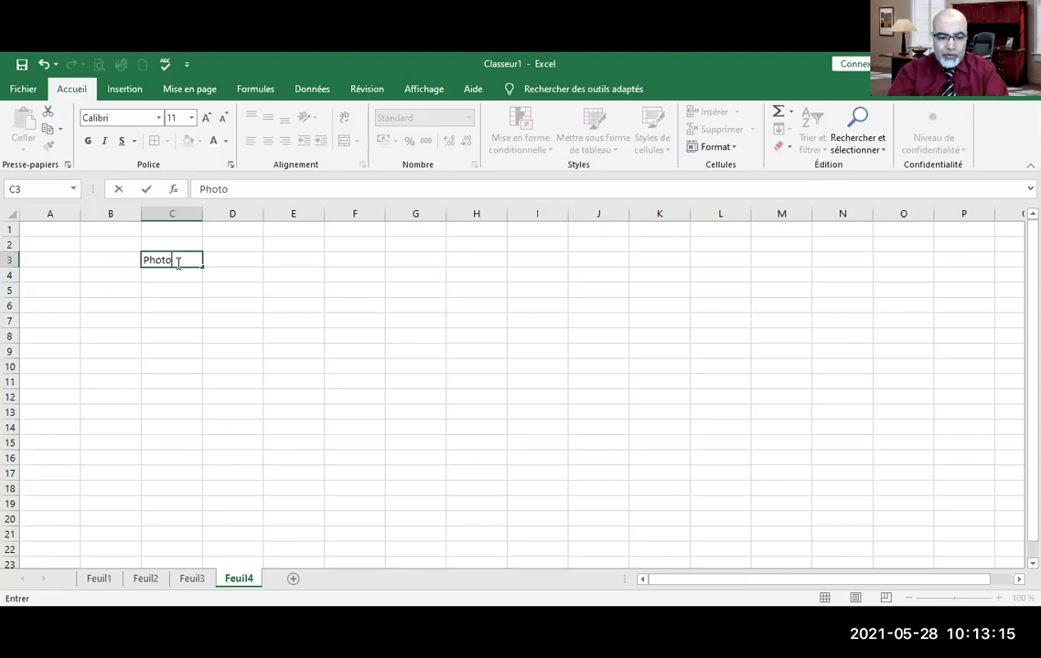
{"action": "type", "text": "copi"}
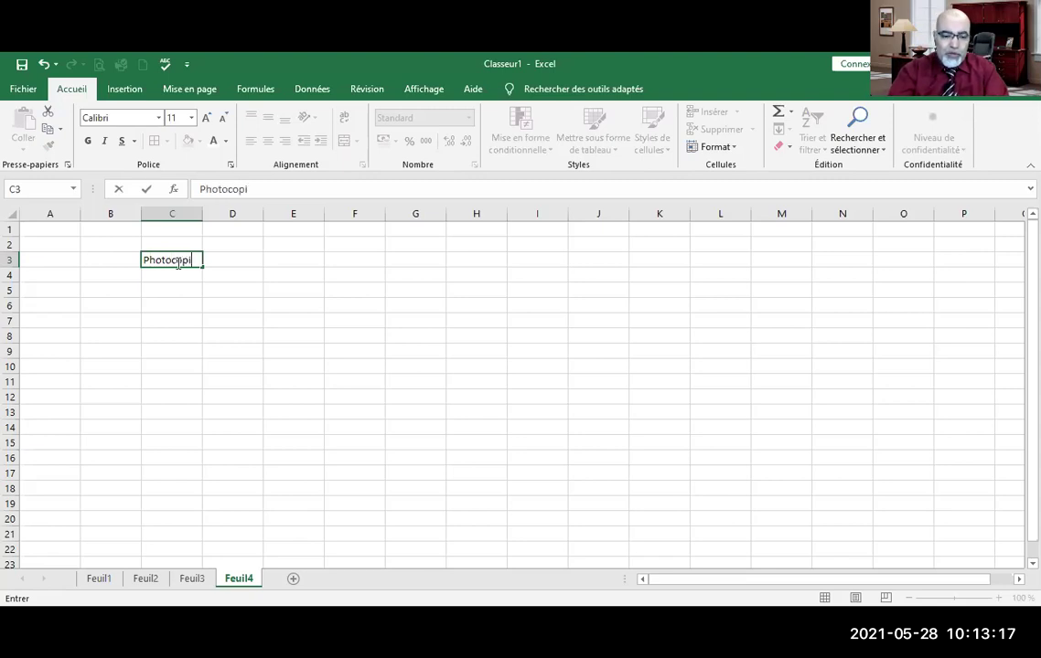
{"action": "type", "text": "euse M"}
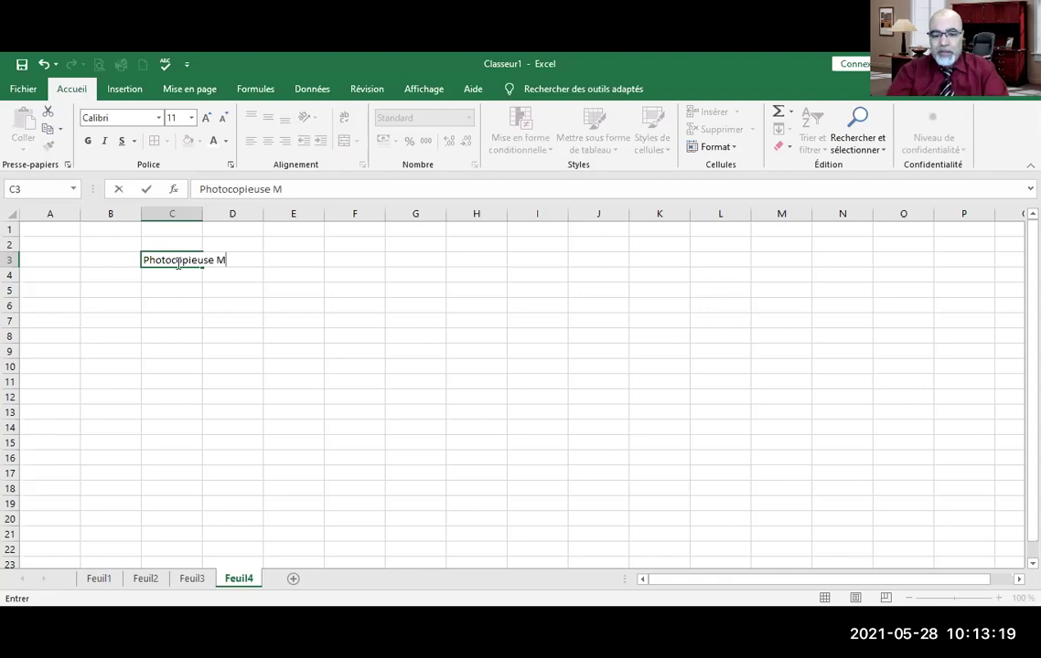
{"action": "type", "text": "INOLTA"}
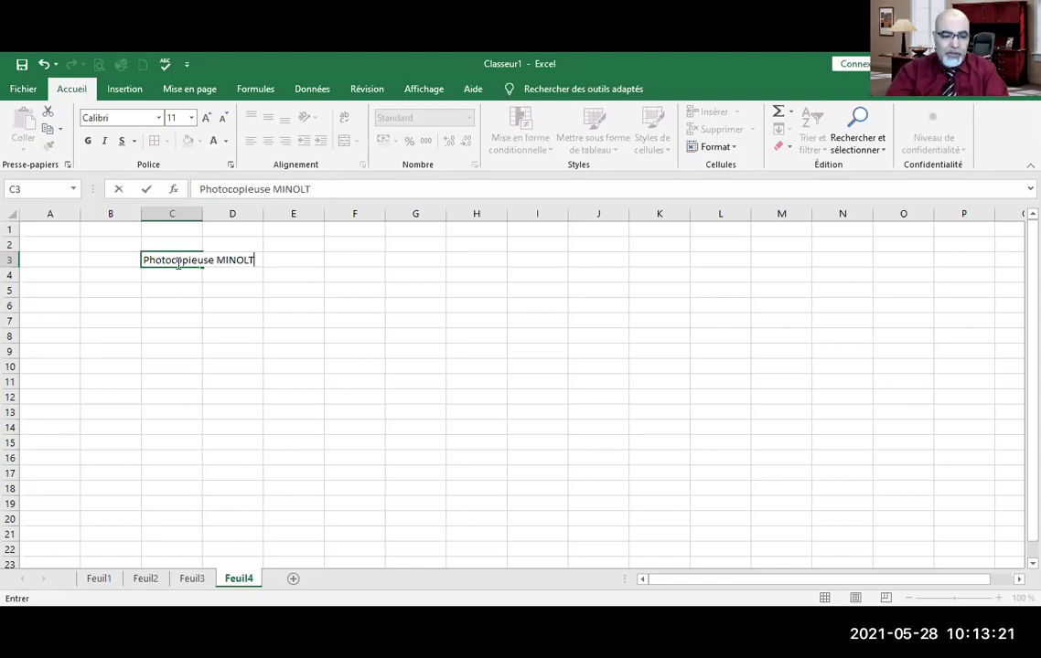
{"action": "key", "text": "Down"}
{"action": "key", "text": "Down"}
{"action": "key", "text": "Down"}
{"action": "key", "text": "Down"}
{"action": "key", "text": "Right"}
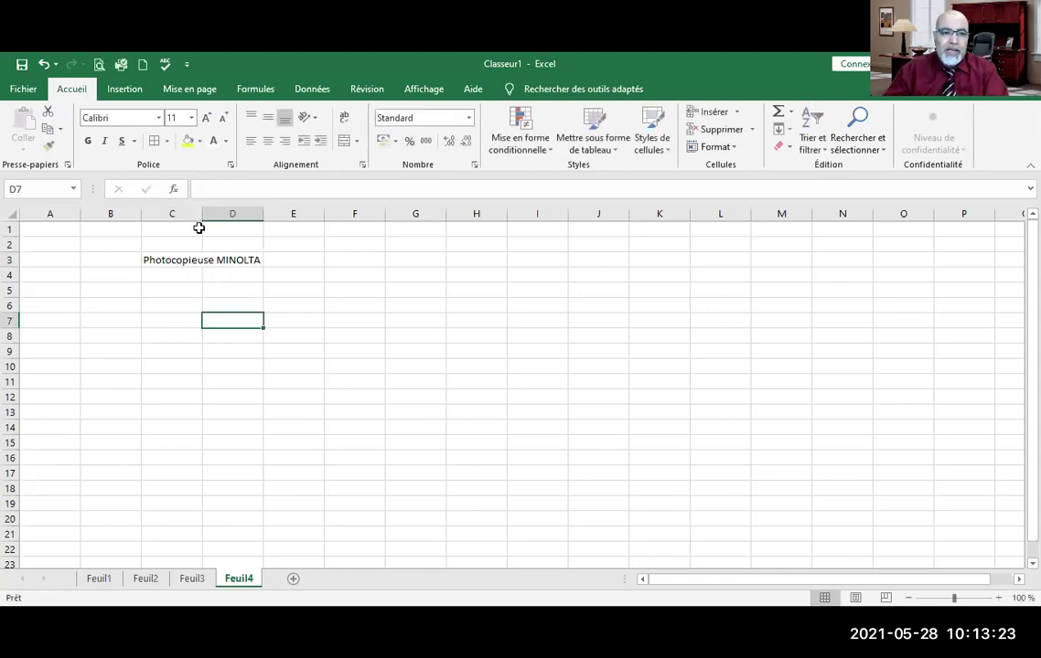
{"action": "double_click", "coordinate": [198, 213]}
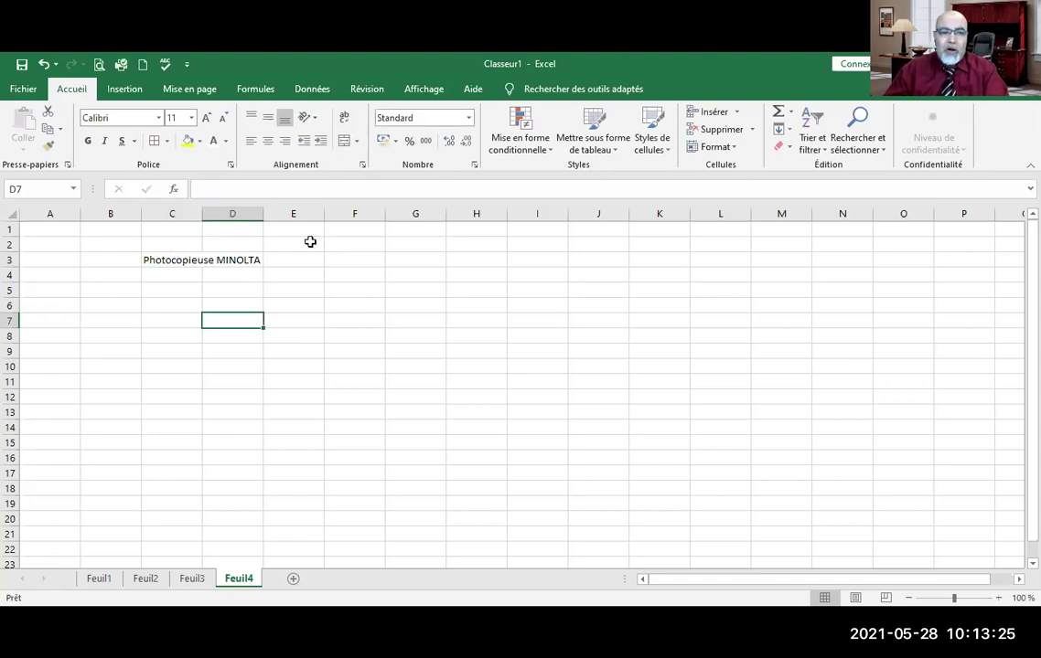
Enter the header "Nbre de copies" in D2 and widen column D to roughly double its width.
{"action": "left_click", "coordinate": [310, 245]}
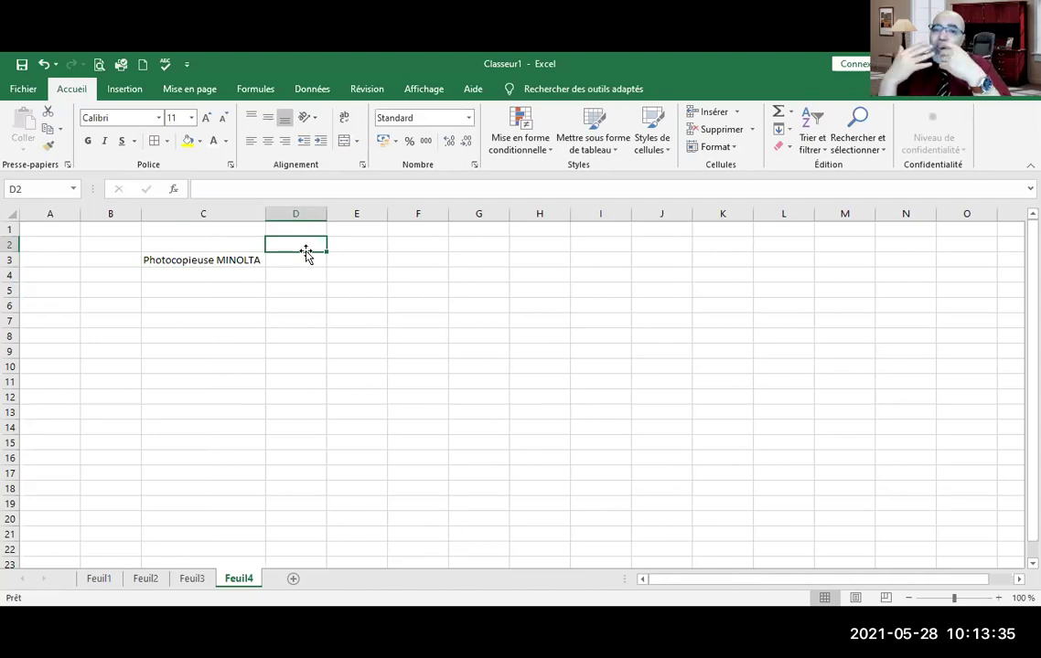
{"action": "type", "text": "n"}
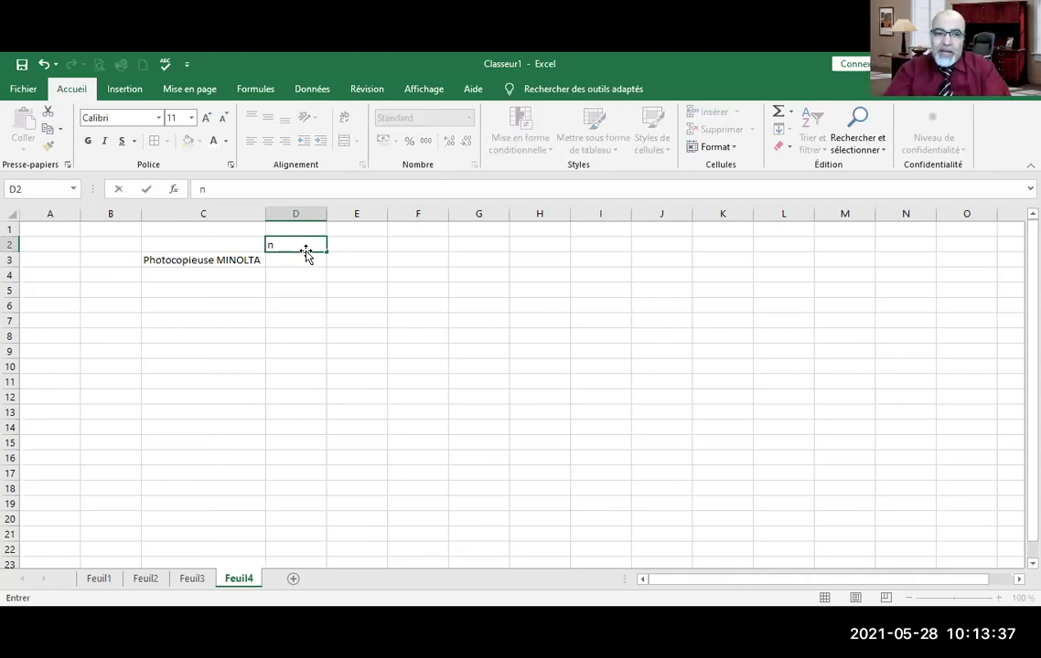
{"action": "type", "text": "n"}
{"action": "key", "text": "BackSpace"}
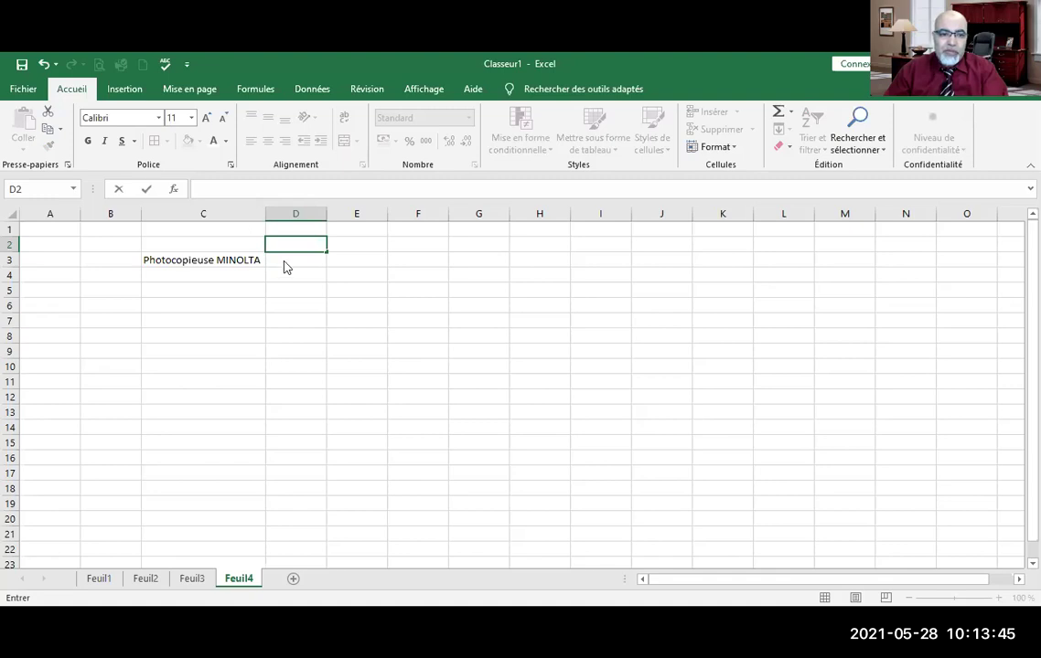
{"action": "type", "text": "n"}
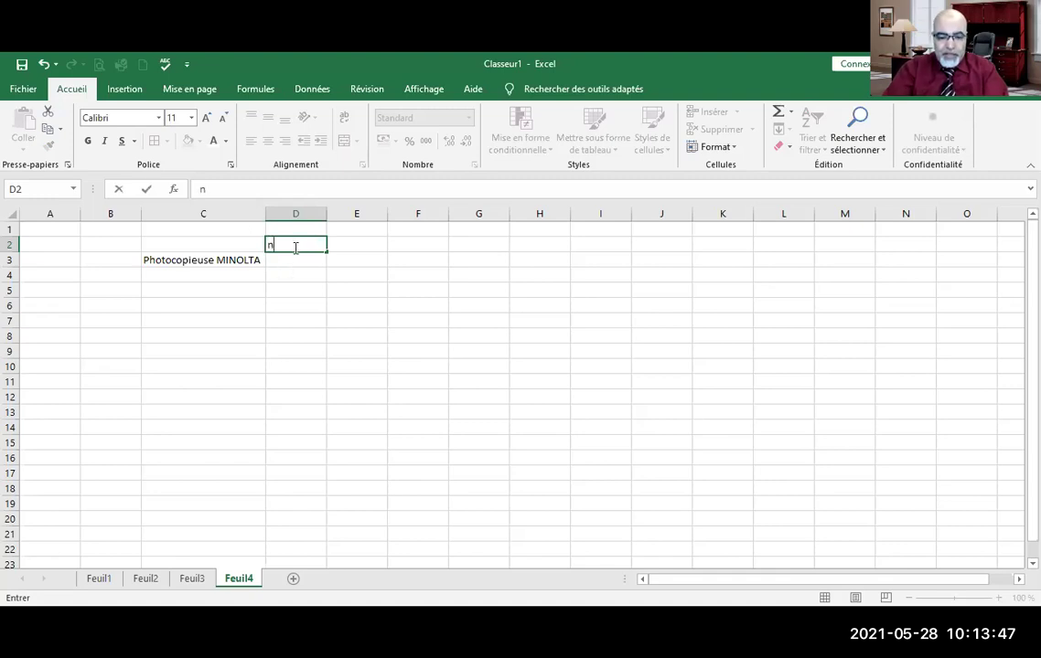
{"action": "type", "text": "BC"}
{"action": "key", "text": "BackSpace"}
{"action": "key", "text": "BackSpace"}
{"action": "key", "text": "BackSpace"}
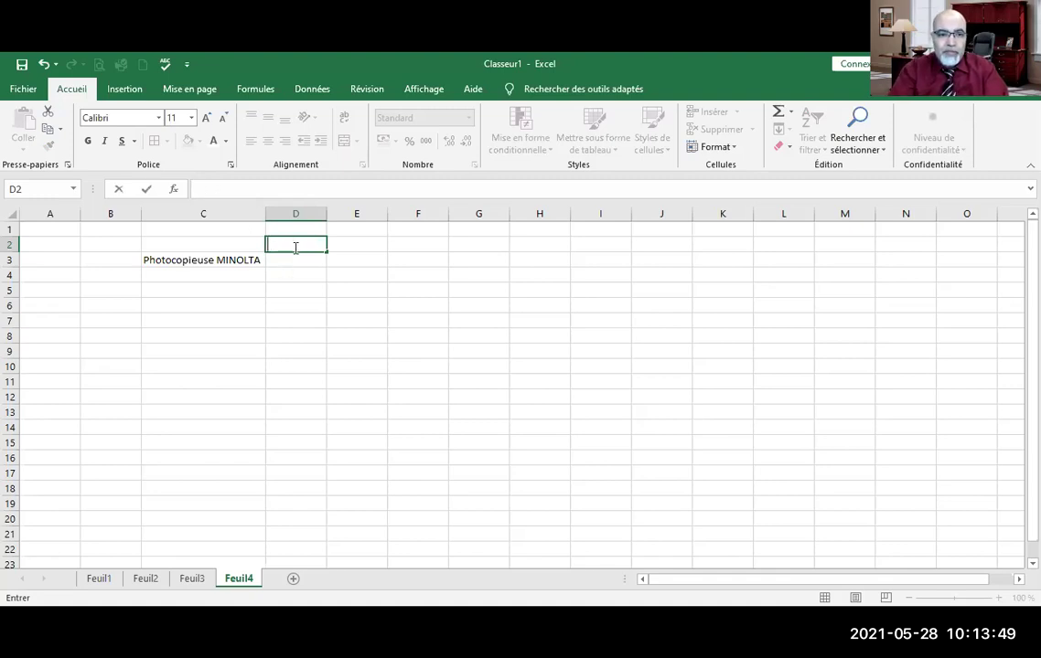
{"action": "type", "text": "n"}
{"action": "key", "text": "BackSpace"}
{"action": "type", "text": "NBE DE"}
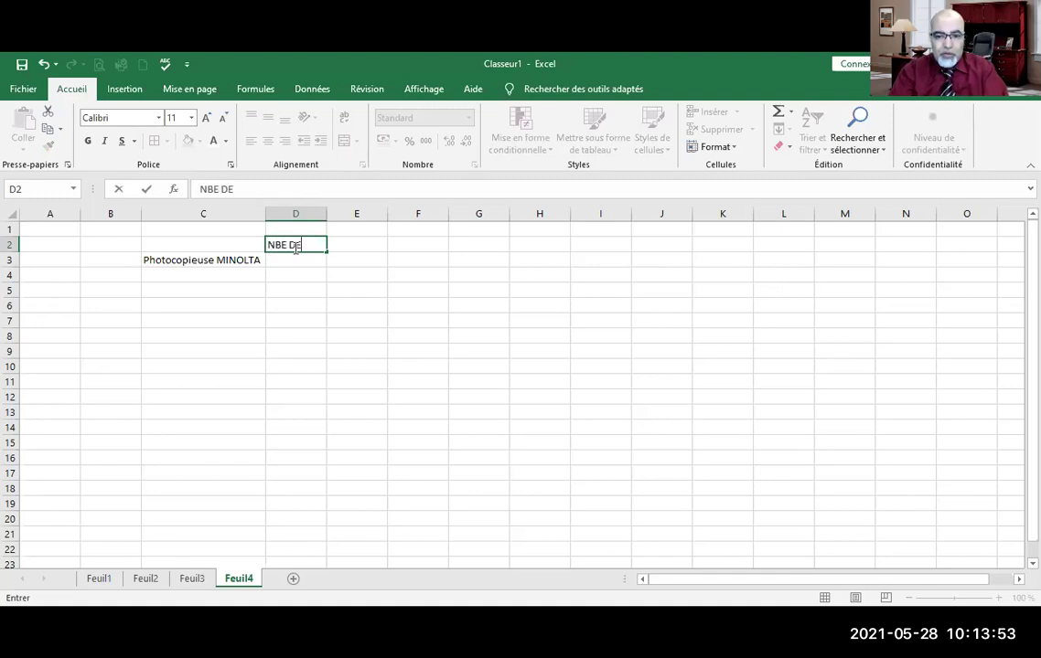
{"action": "type", "text": " C"}
{"action": "key", "text": "BackSpace"}
{"action": "key", "text": "BackSpace"}
{"action": "key", "text": "BackSpace"}
{"action": "key", "text": "BackSpace"}
{"action": "key", "text": "BackSpace"}
{"action": "key", "text": "BackSpace"}
{"action": "key", "text": "BackSpace"}
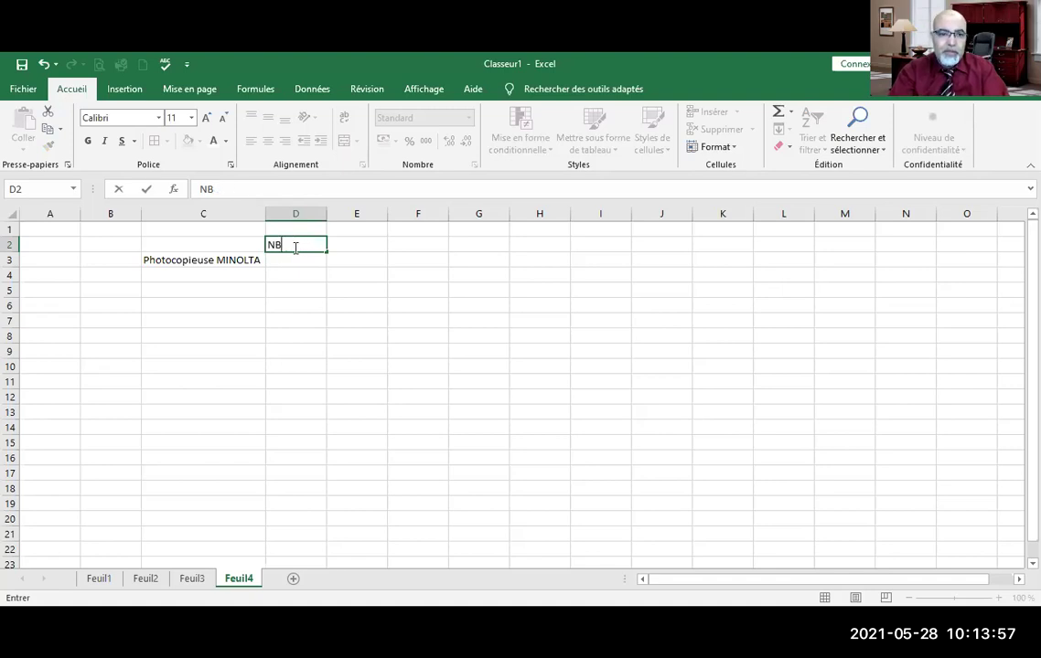
{"action": "type", "text": "bre de copies"}
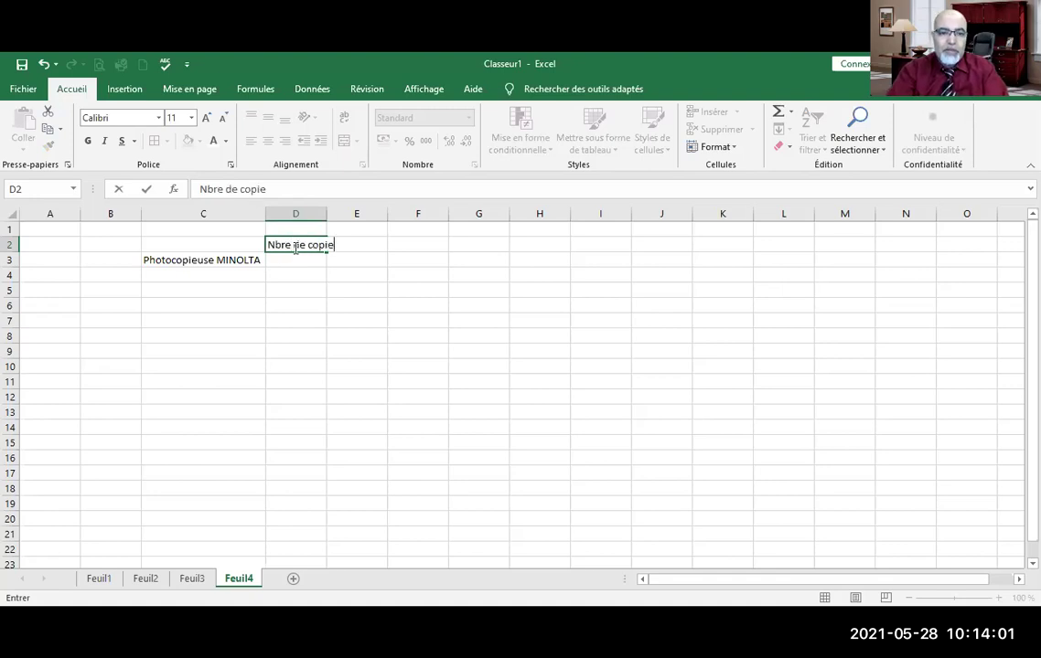
{"action": "left_click", "coordinate": [357, 336]}
{"action": "left_click_drag", "start_coordinate": [325, 212], "coordinate": [398, 253]}
Enter 1000000 in D3 as the photocopier's number of copies.
{"action": "left_click", "coordinate": [322, 258]}
{"action": "type", "text": "100"}
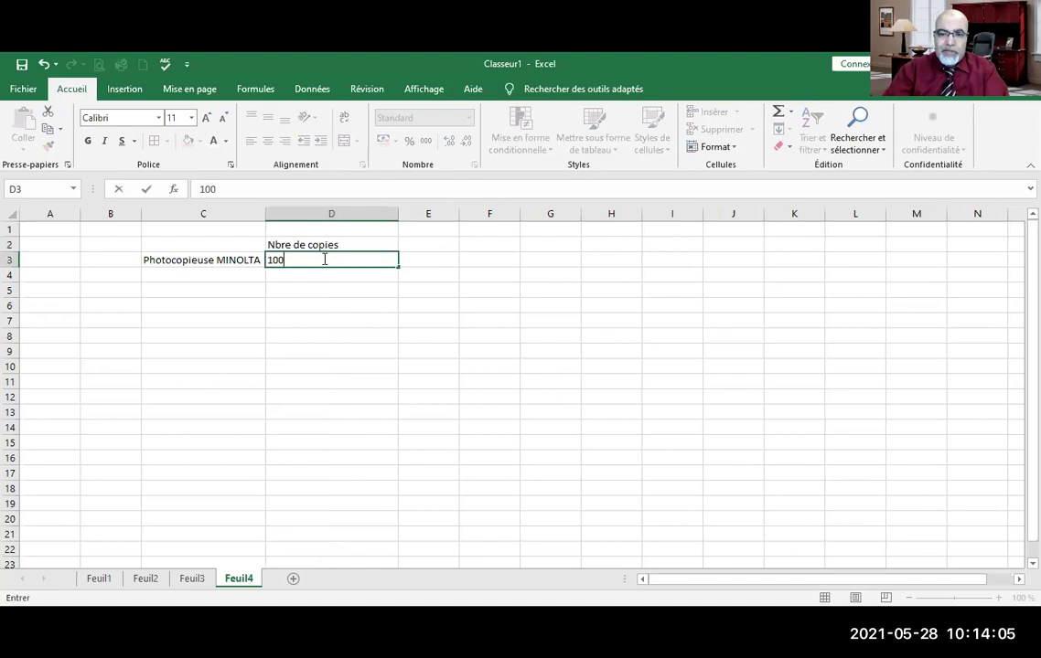
{"action": "type", "text": "0000"}
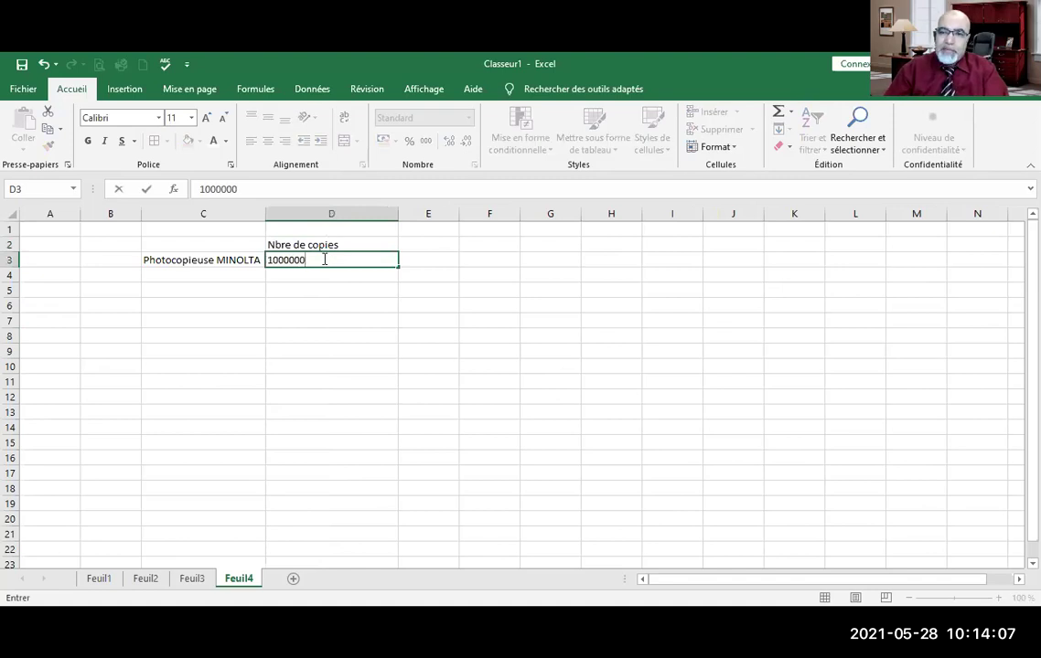
{"action": "left_click", "coordinate": [345, 321]}
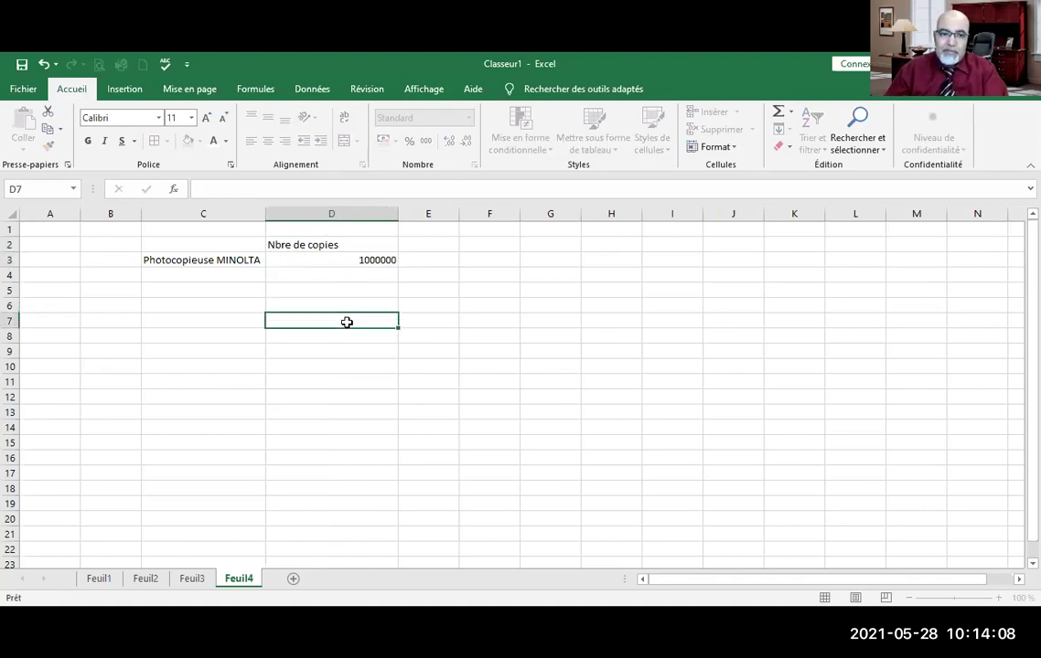
Enter the acquisition value header "Vacquisition" in E2.
{"action": "left_click", "coordinate": [427, 243]}
{"action": "type", "text": "V"}
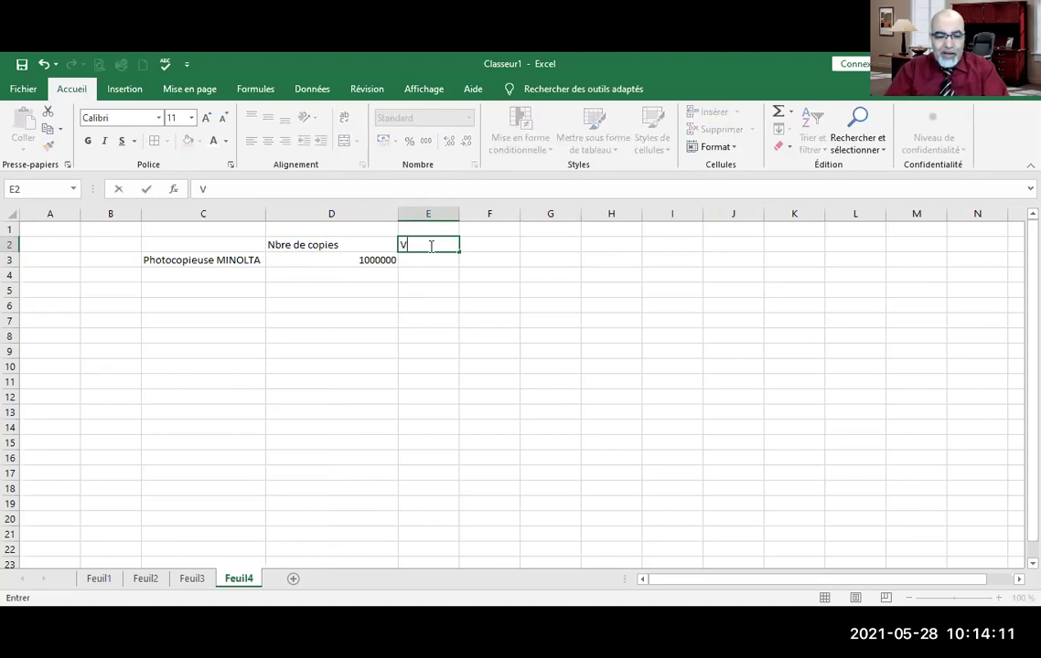
{"action": "type", "text": "Acq"}
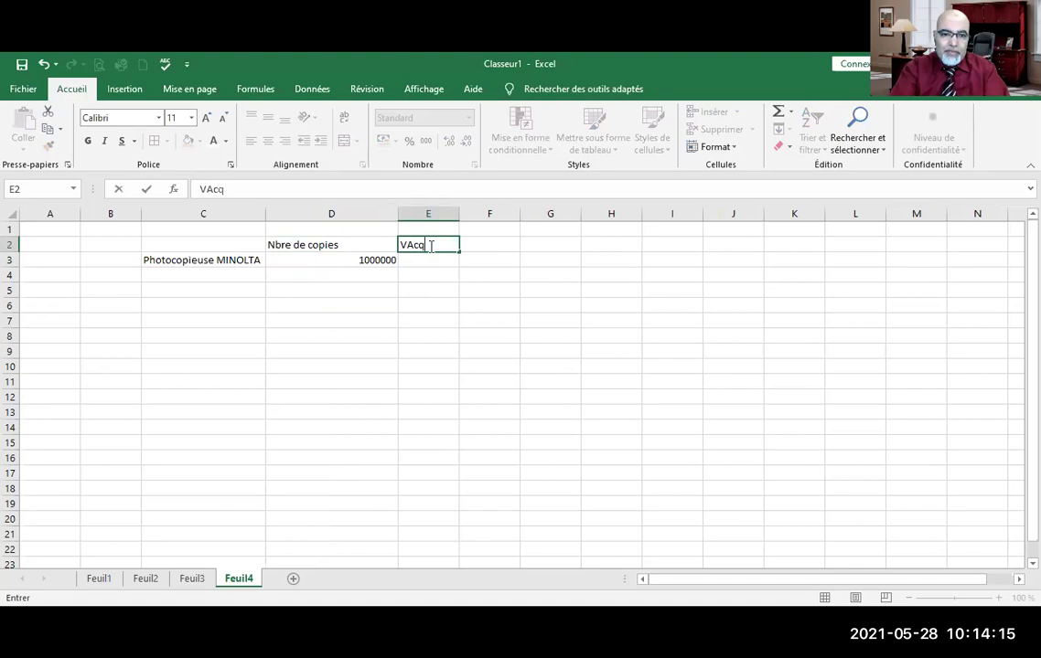
{"action": "type", "text": "uisition"}
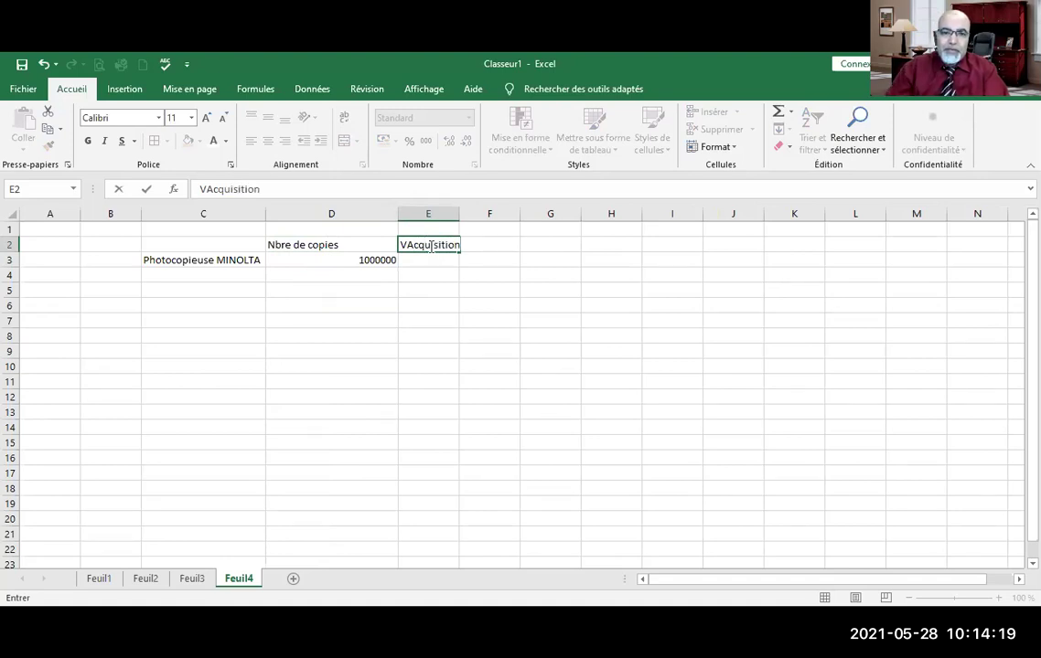
{"action": "left_click", "coordinate": [462, 362]}
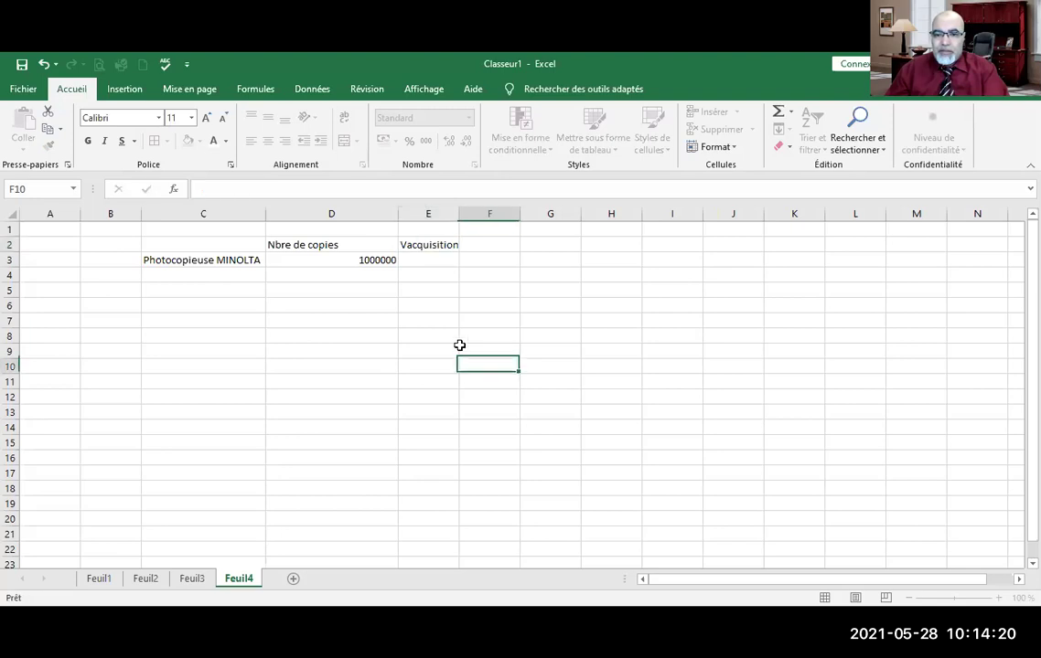
Widen column E slightly and enter 15000 in E3 as the acquisition value.
{"action": "left_click", "coordinate": [424, 259]}
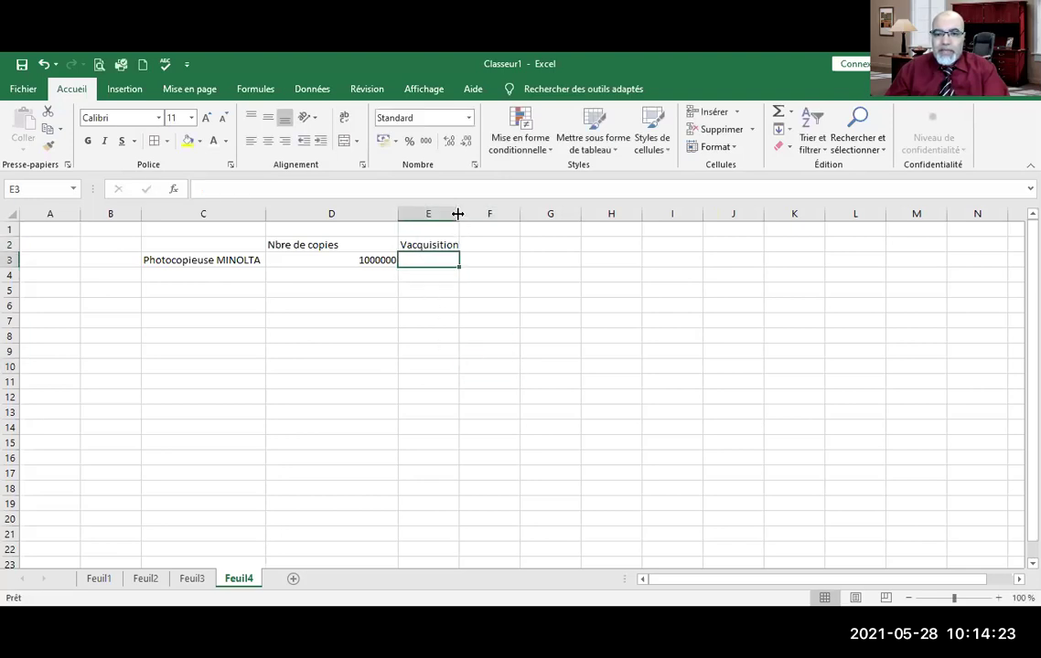
{"action": "left_click_drag", "start_coordinate": [458, 213], "coordinate": [467, 213]}
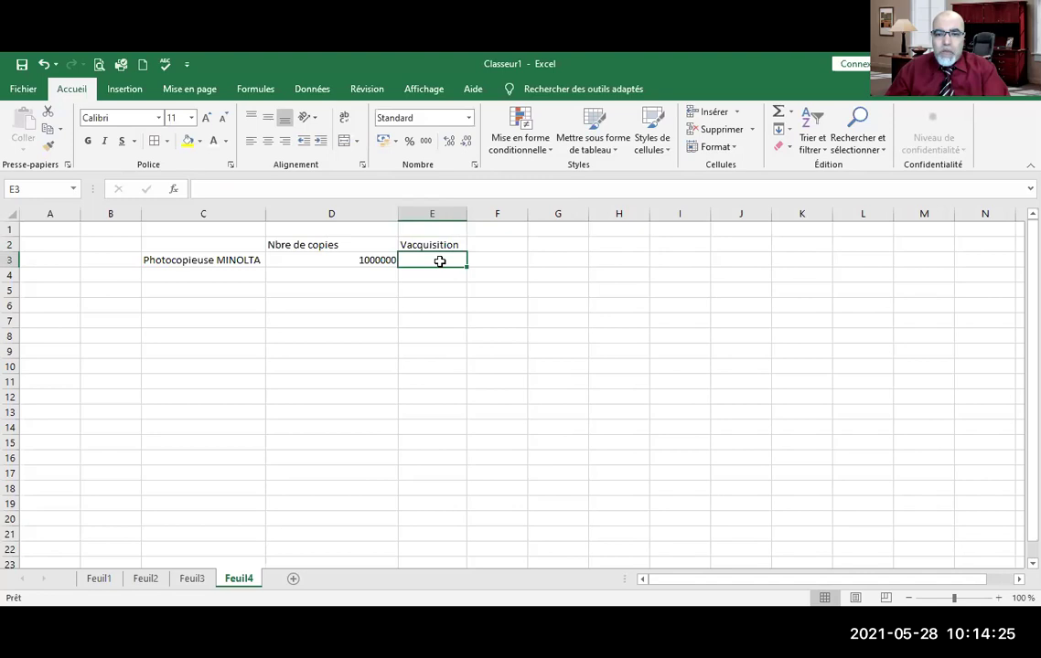
{"action": "type", "text": "15000"}
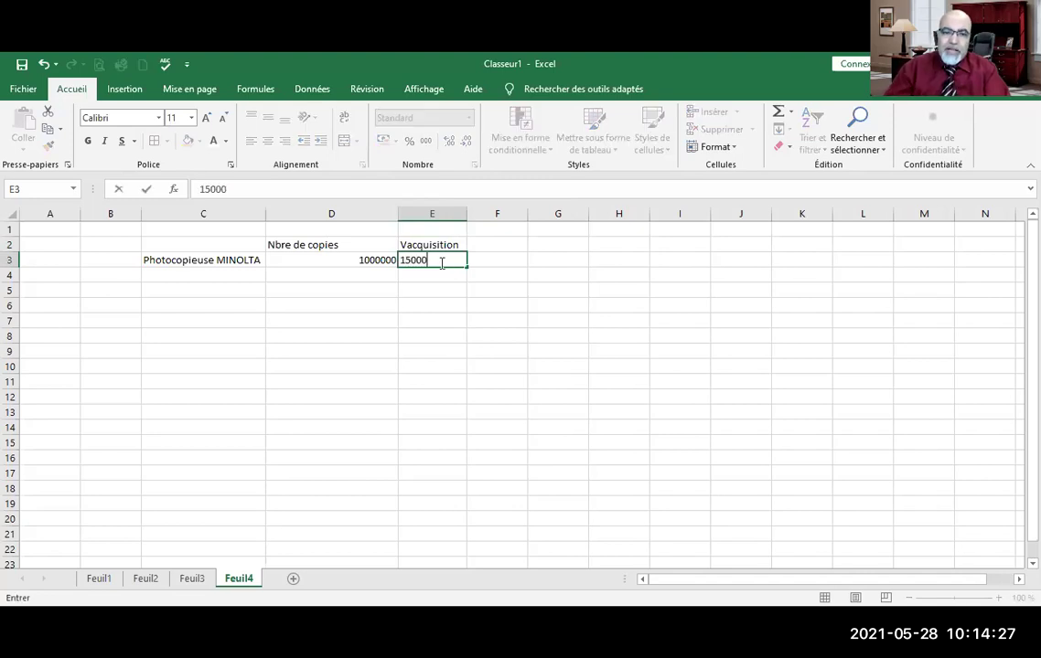
{"action": "left_click", "coordinate": [488, 241]}
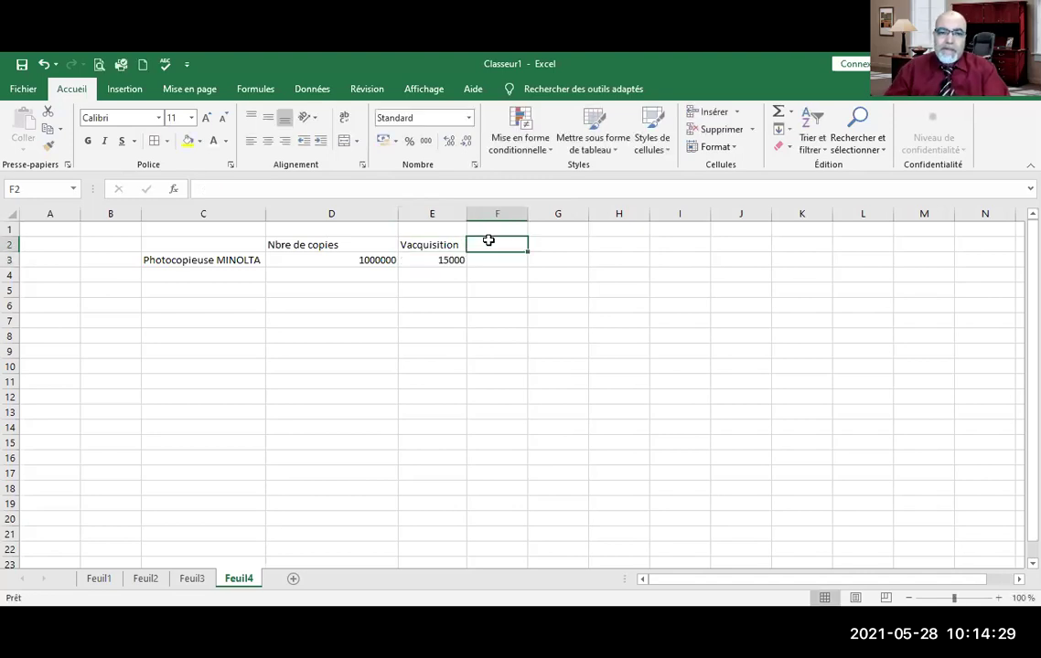
Extend the D2 header to "Nbre de copies estimées durant la possession" and fit column D's width to it.
{"action": "left_click", "coordinate": [286, 258]}
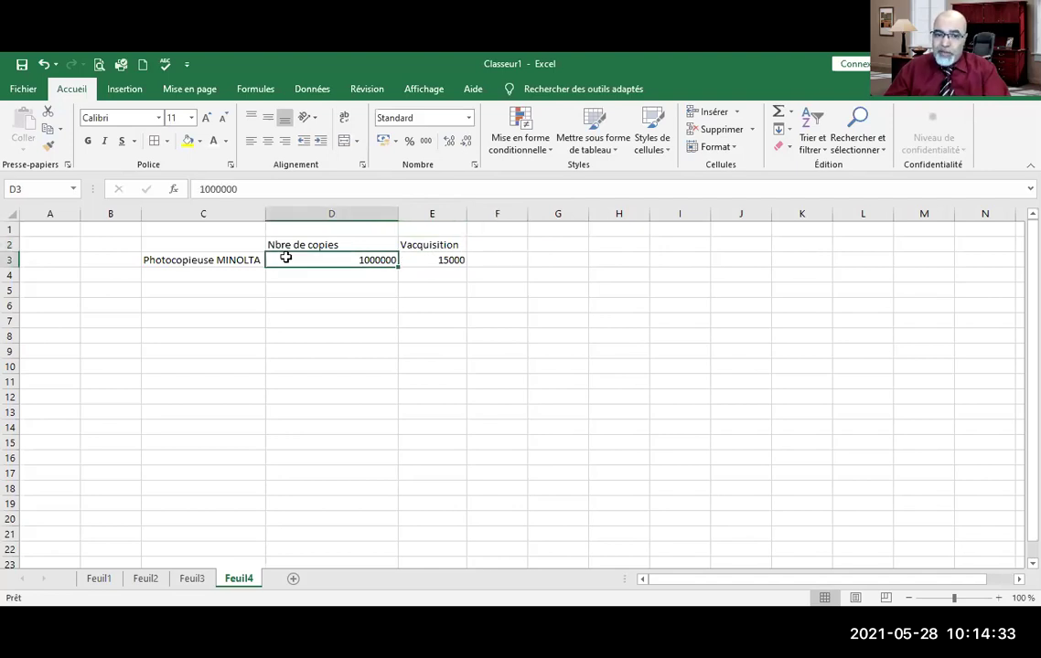
{"action": "left_click", "coordinate": [345, 242]}
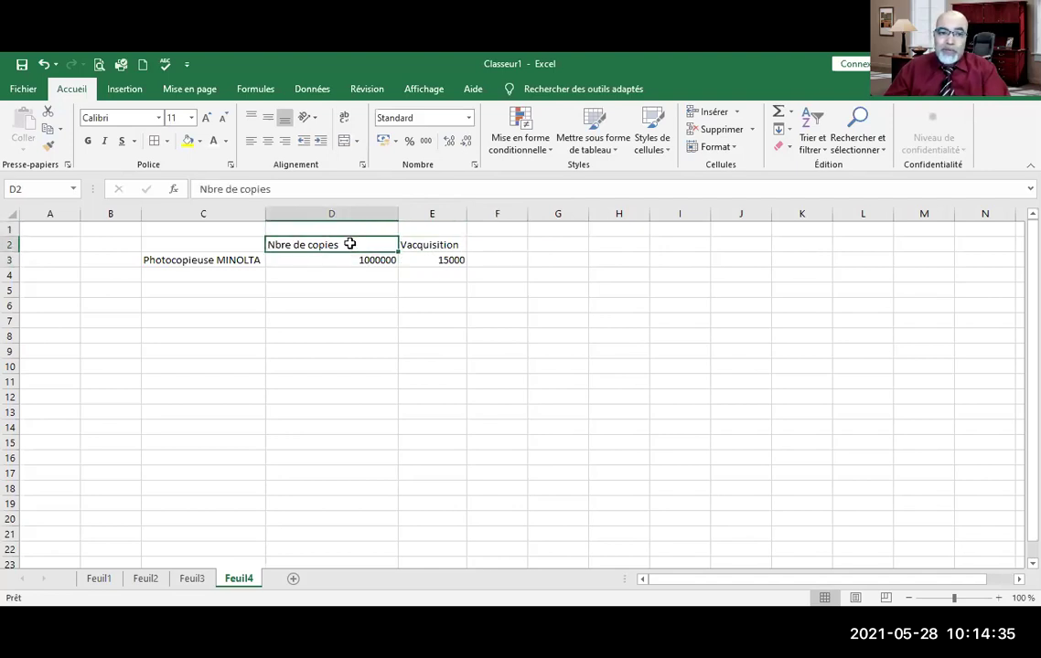
{"action": "double_click", "coordinate": [368, 243]}
{"action": "type", "text": "estimées d"}
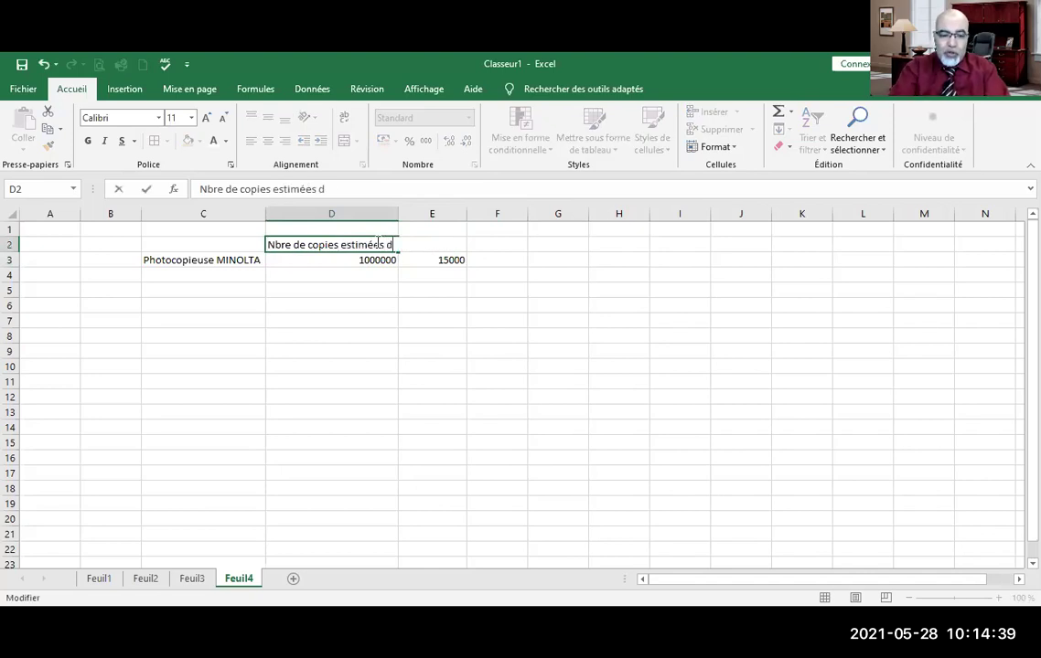
{"action": "type", "text": "urant la possession"}
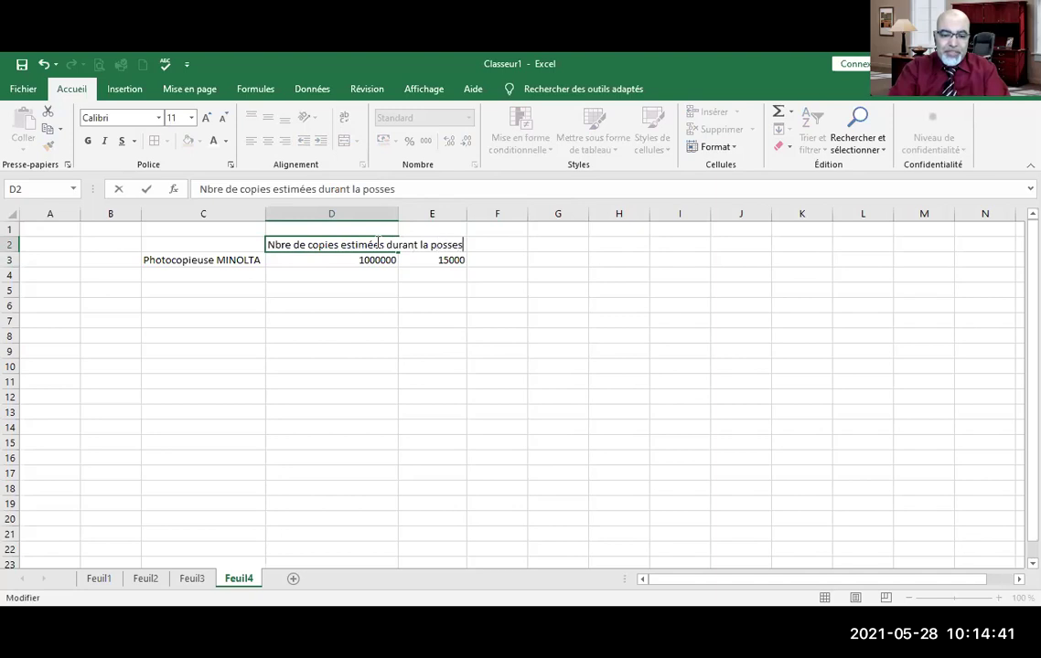
{"action": "left_click", "coordinate": [426, 351]}
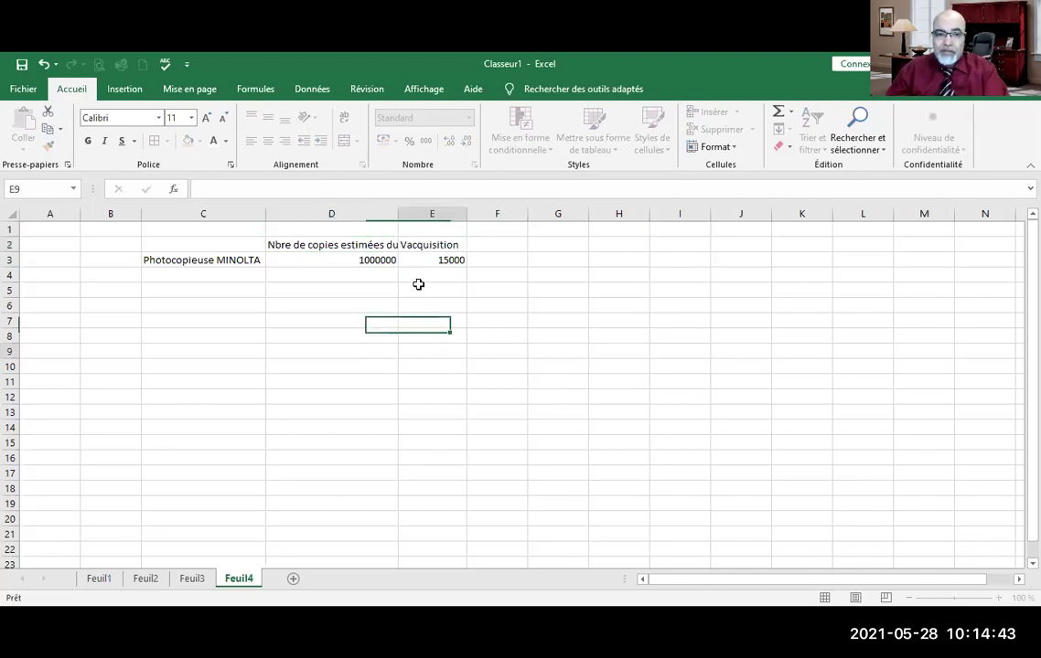
{"action": "double_click", "coordinate": [397, 213]}
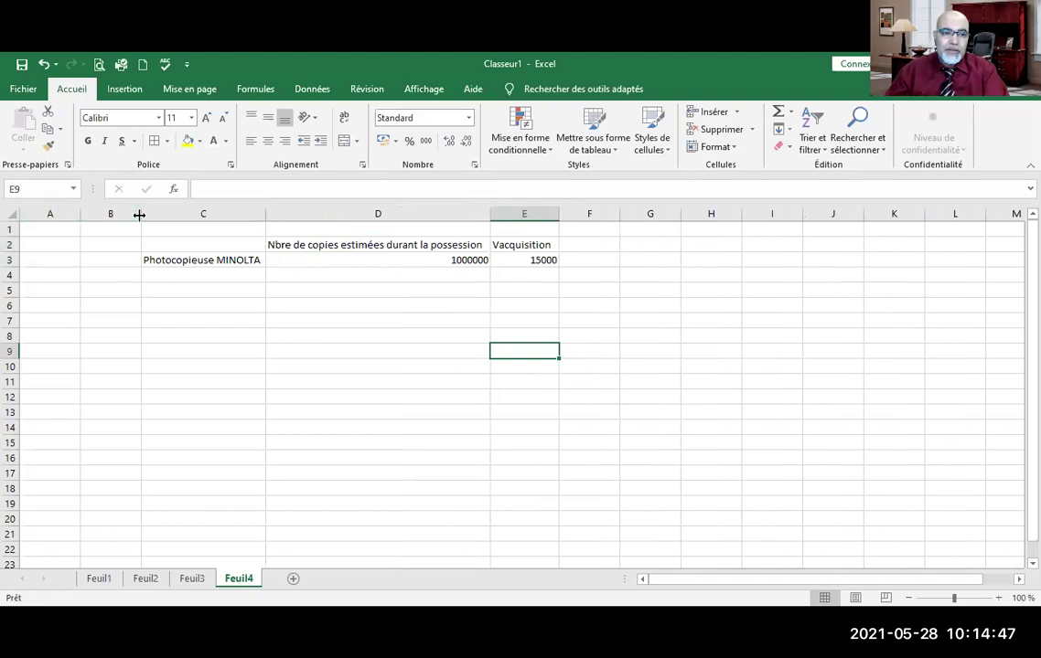
Shrink the empty column B to a sliver and enter the header "V.résiduelle" in F2.
{"action": "left_click_drag", "start_coordinate": [140, 214], "coordinate": [65, 216]}
{"action": "left_click", "coordinate": [517, 244]}
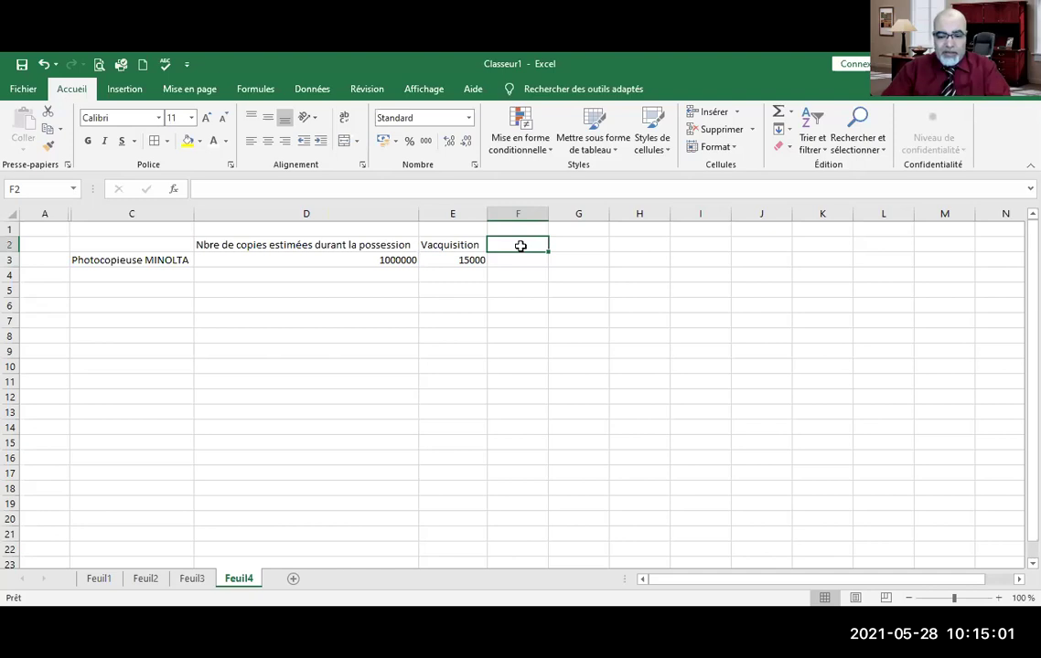
{"action": "type", "text": "V.résiduelle"}
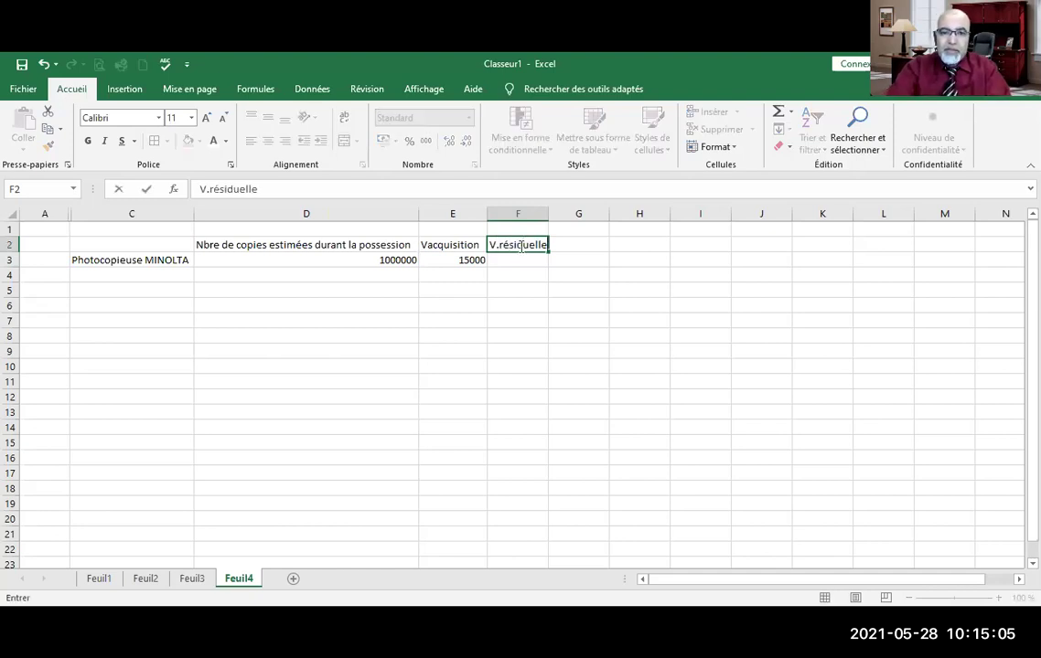
Enter 1000 in F3 as the residual value of the photocopier.
{"action": "left_click", "coordinate": [518, 260]}
{"action": "type", "text": "1000"}
{"action": "left_click", "coordinate": [540, 319]}
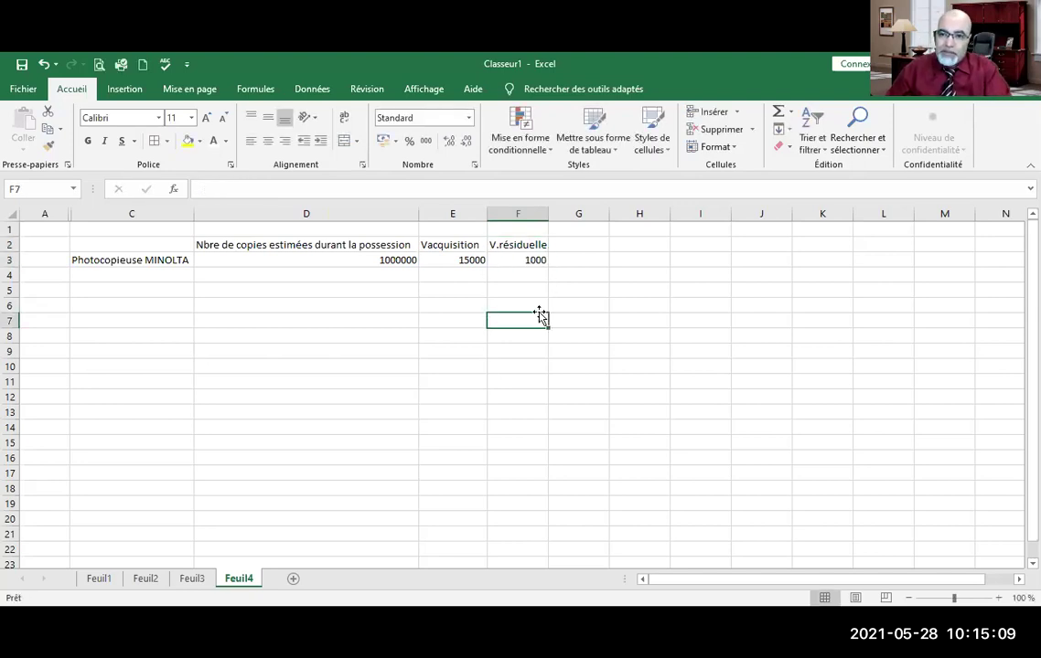
Enter the question "Comment calculer l'amortissement proportionnellement à l'utilisation de cette photocopieuse" in C4.
{"action": "left_click", "coordinate": [127, 276]}
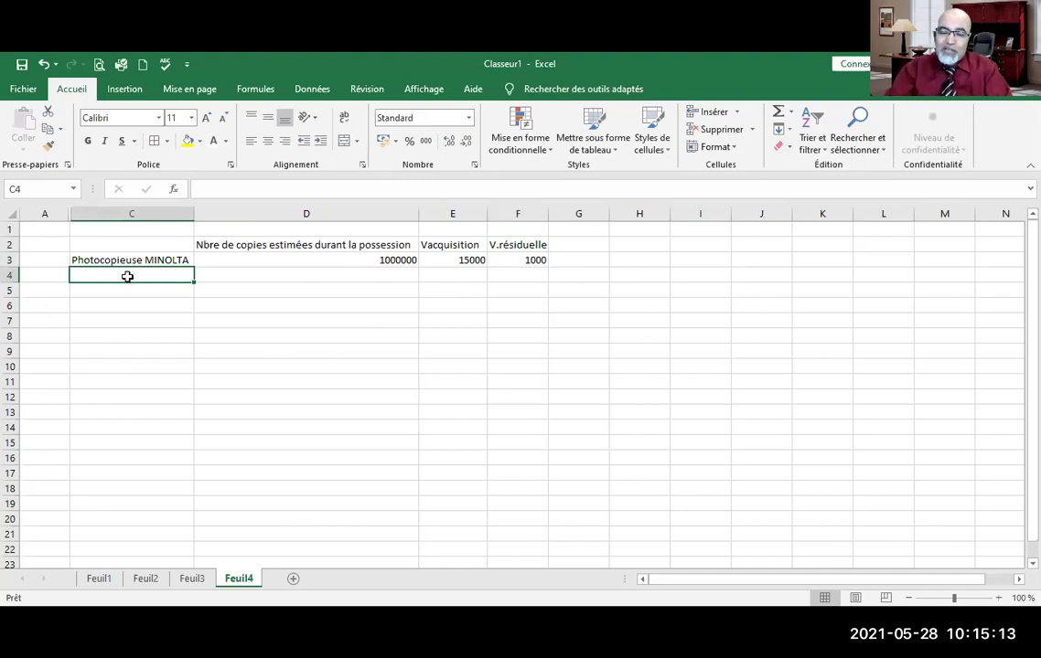
{"action": "type", "text": "Comment "}
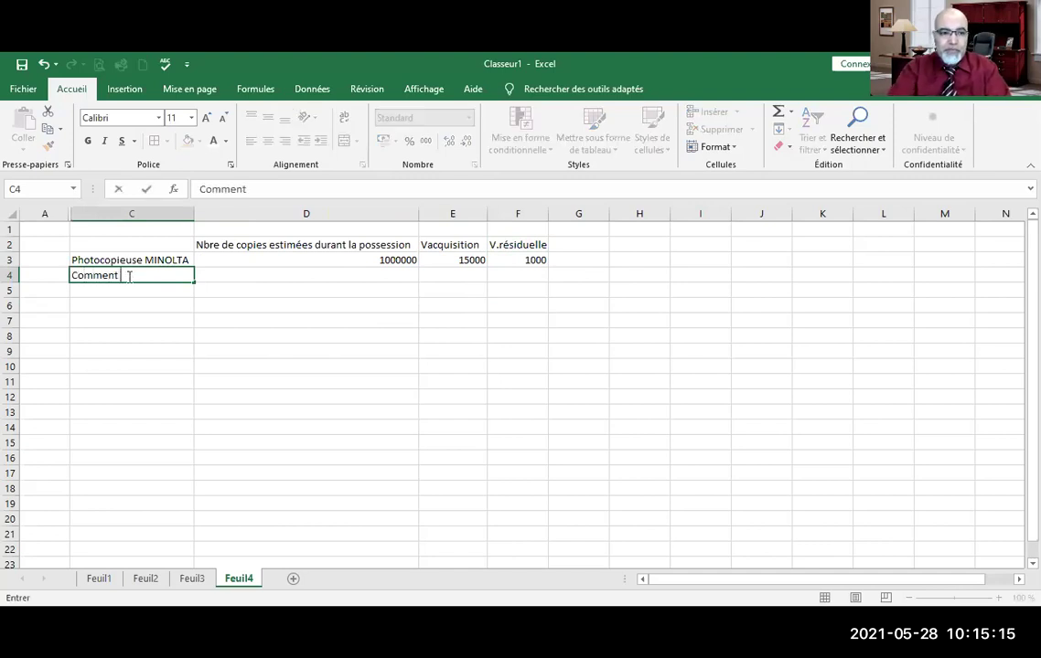
{"action": "type", "text": "calculer l"}
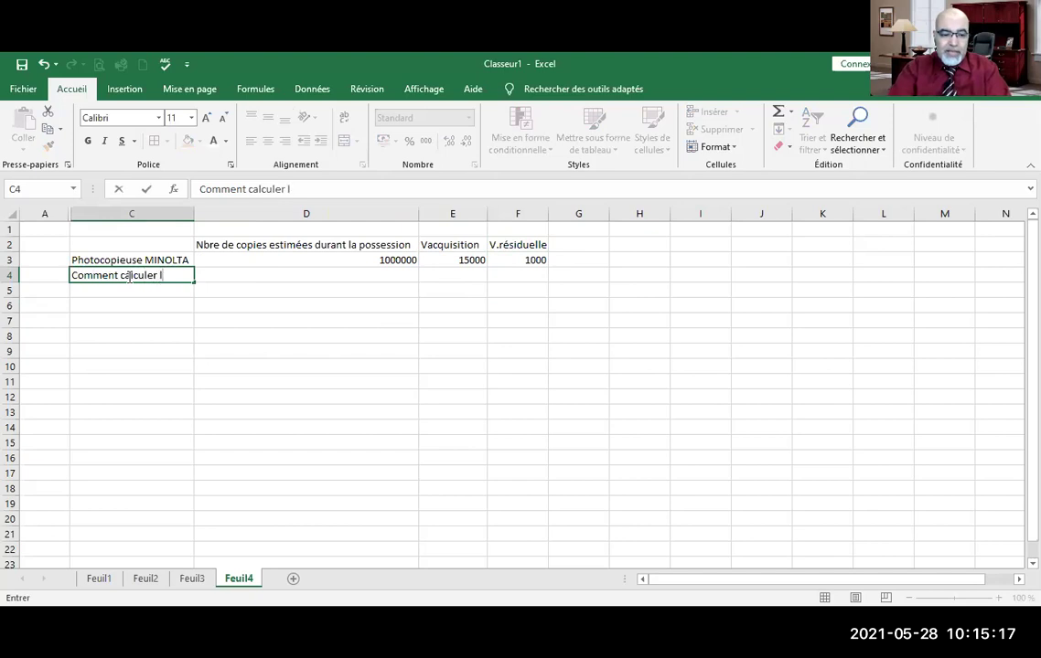
{"action": "type", "text": "'amortiss"}
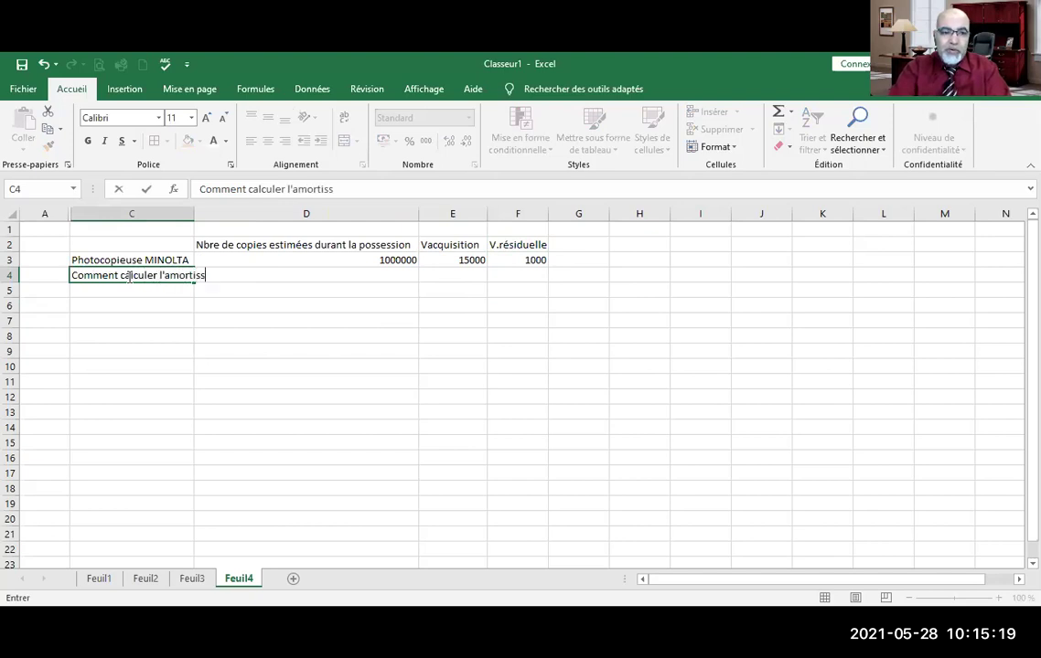
{"action": "type", "text": "ement "}
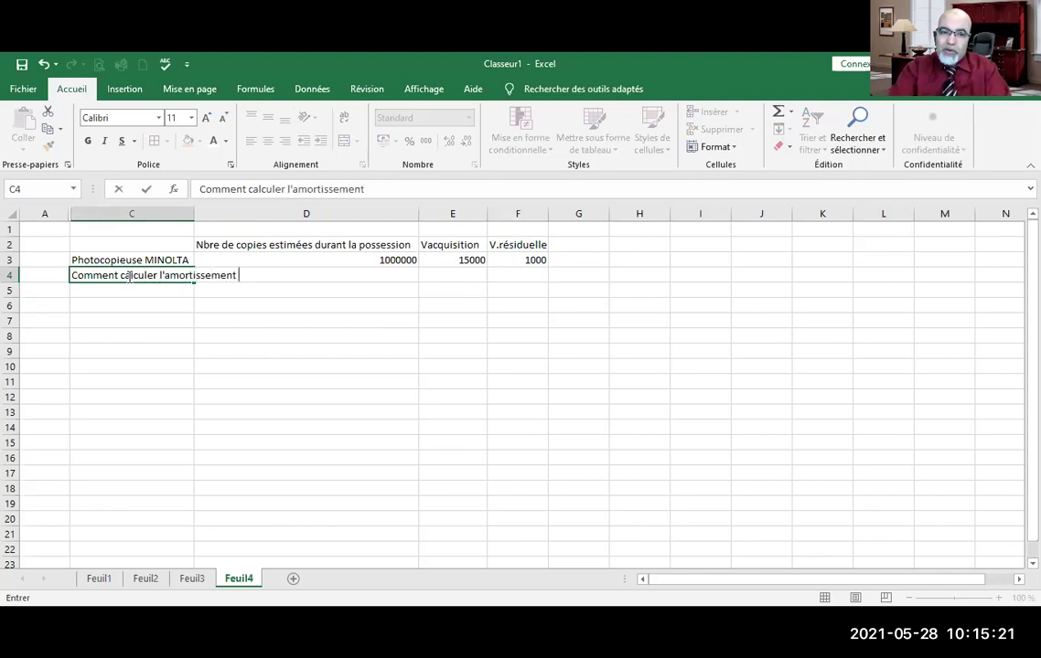
{"action": "type", "text": "prop"}
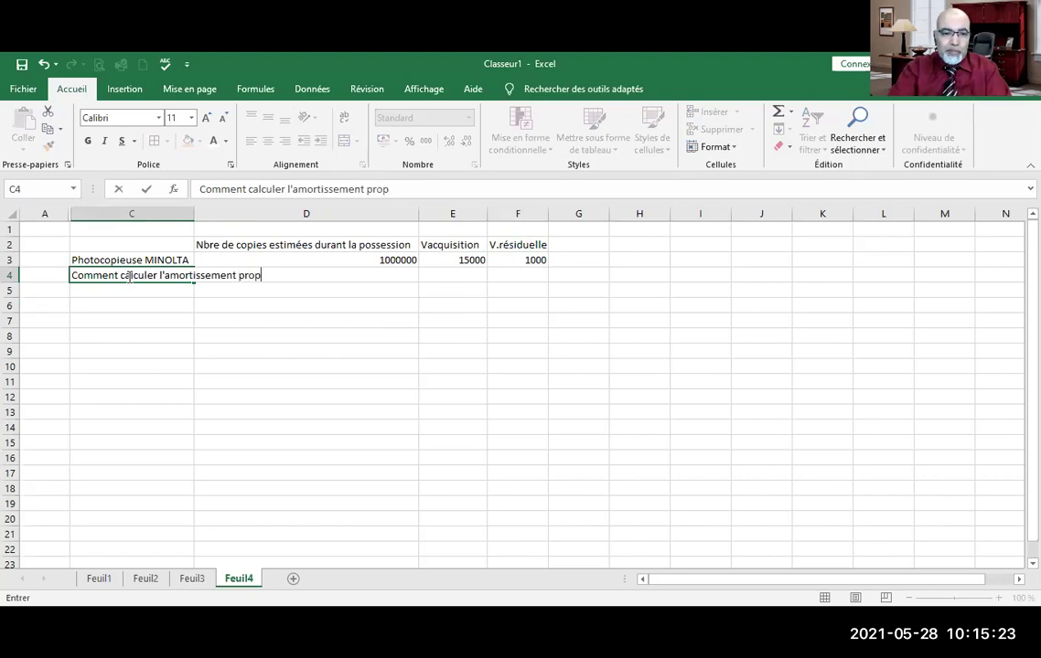
{"action": "type", "text": "ortionnellem"}
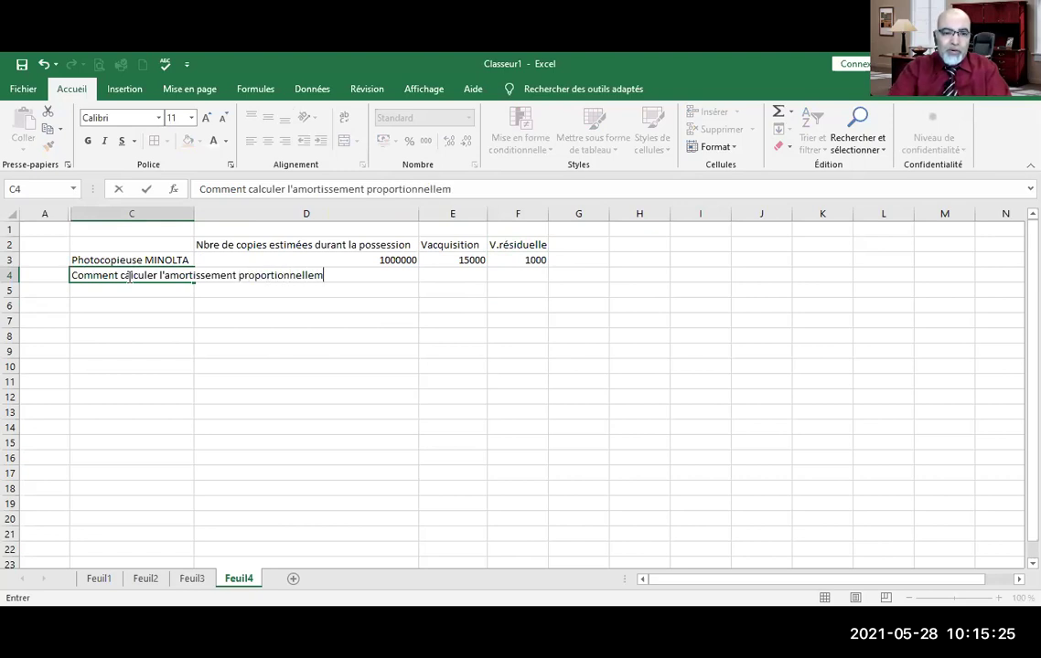
{"action": "type", "text": "ent à l'utilis"}
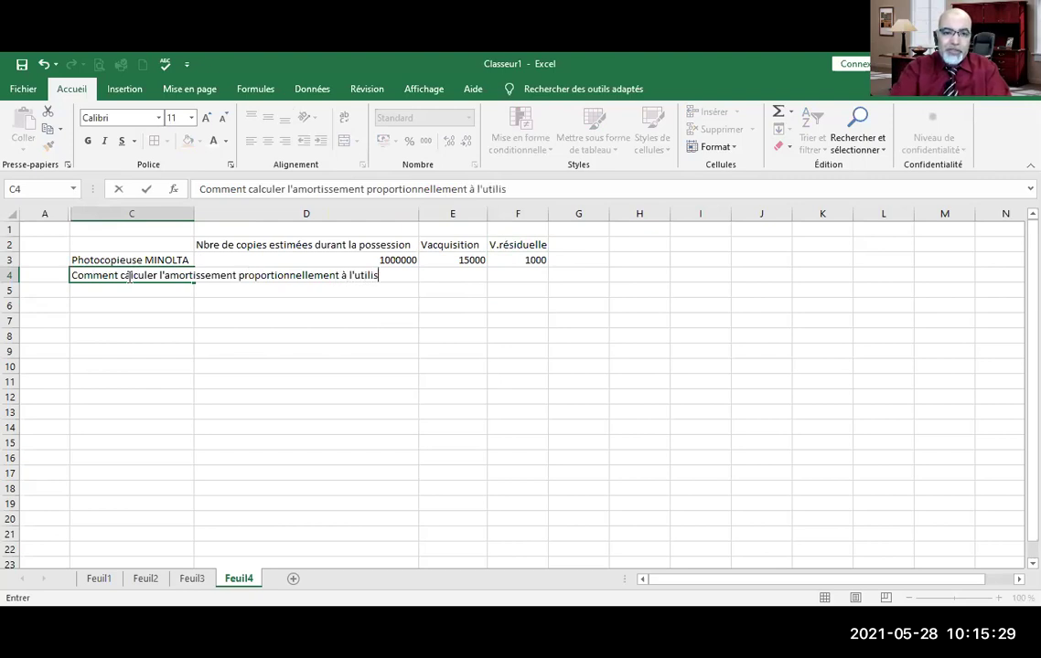
{"action": "type", "text": "ation de"}
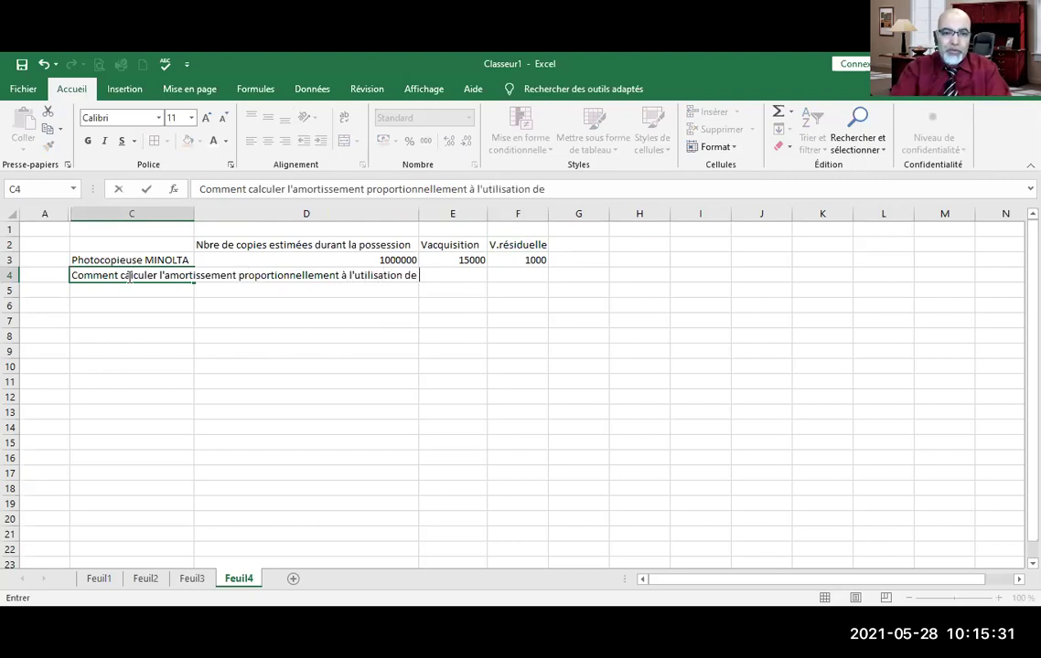
{"action": "type", "text": " cette pho"}
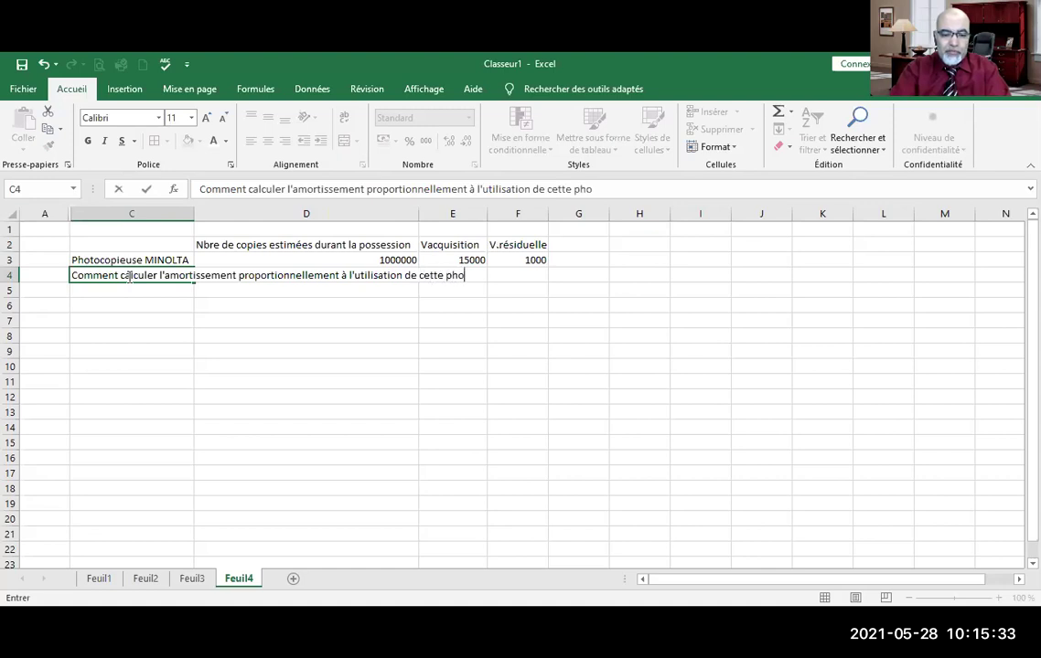
{"action": "type", "text": "tocopieuse"}
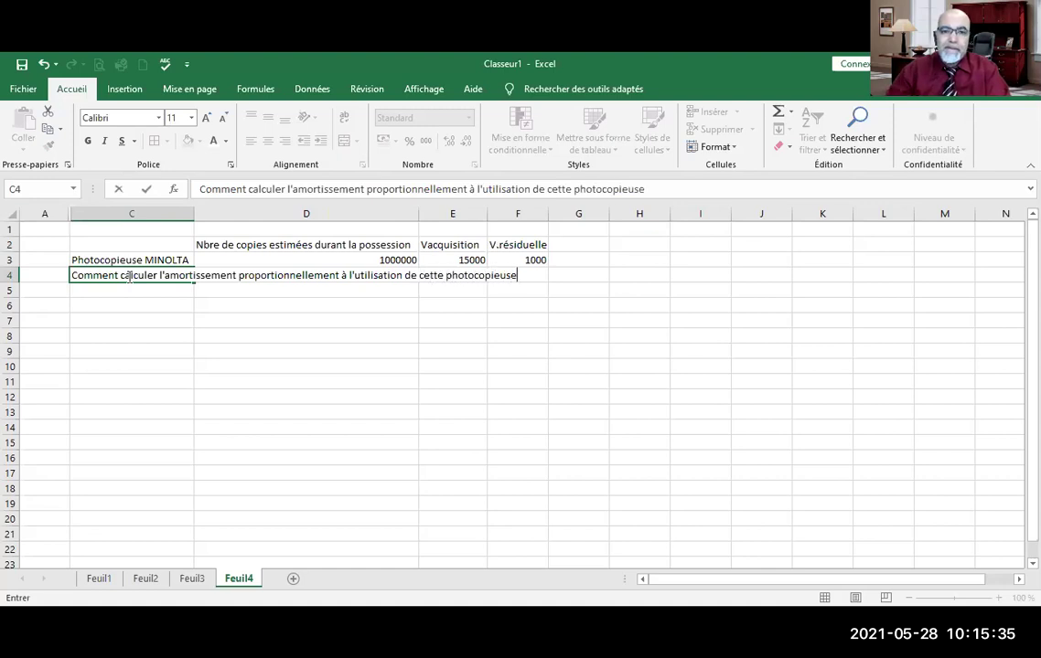
{"action": "left_click", "coordinate": [133, 311]}
Merge and center C5:F5 and write "(V.Acquistion - Valeur résiduelle)" in the merged cell.
{"action": "left_click_drag", "start_coordinate": [102, 284], "coordinate": [525, 296]}
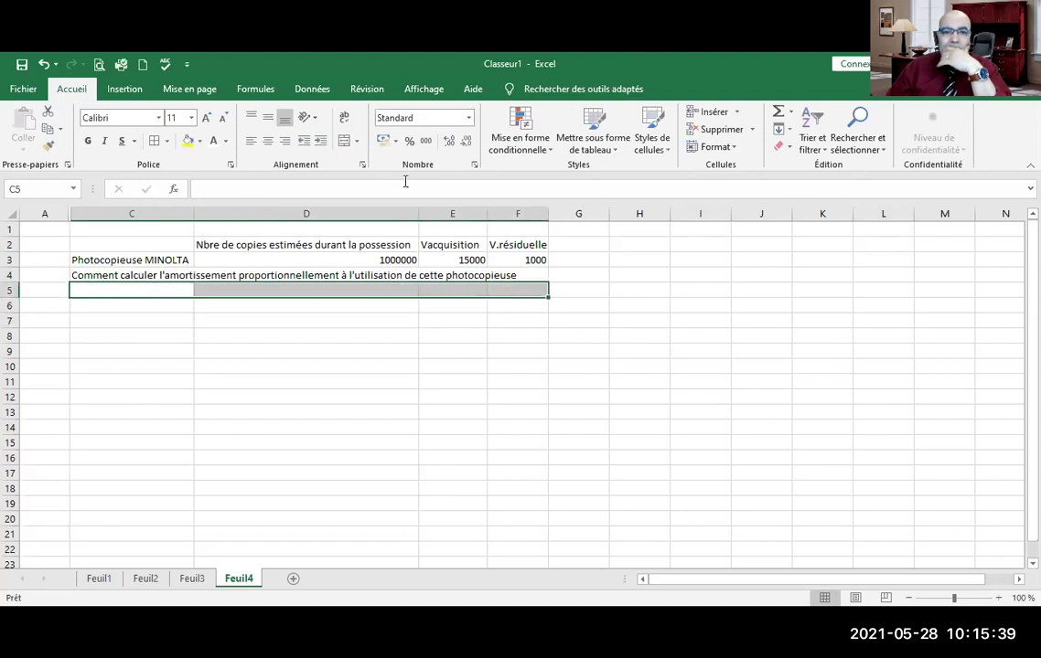
{"action": "left_click", "coordinate": [345, 140]}
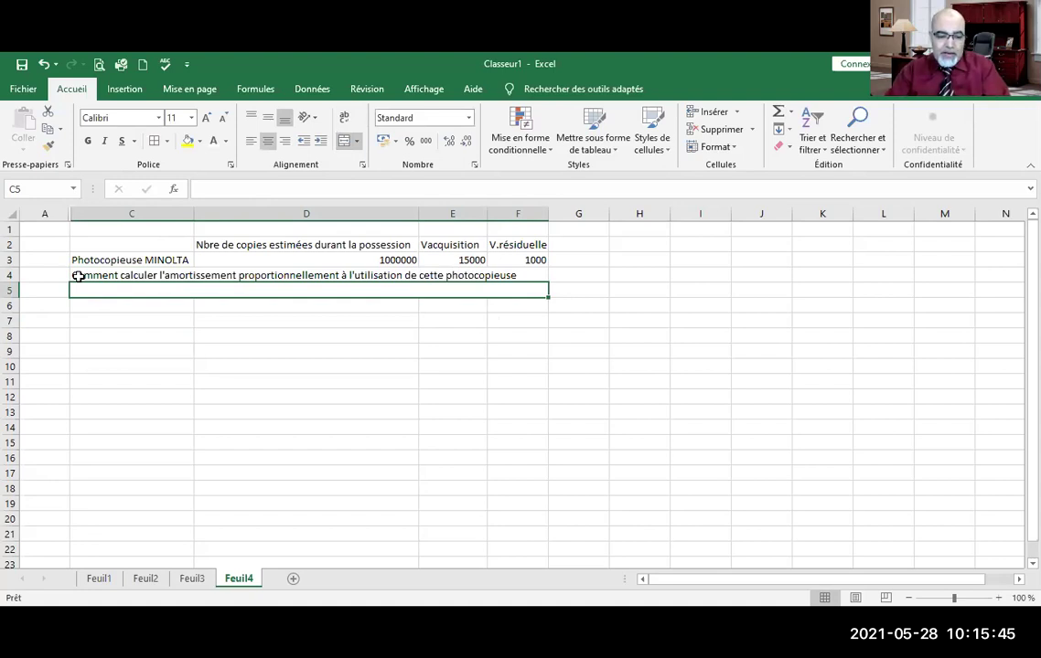
{"action": "type", "text": "V"}
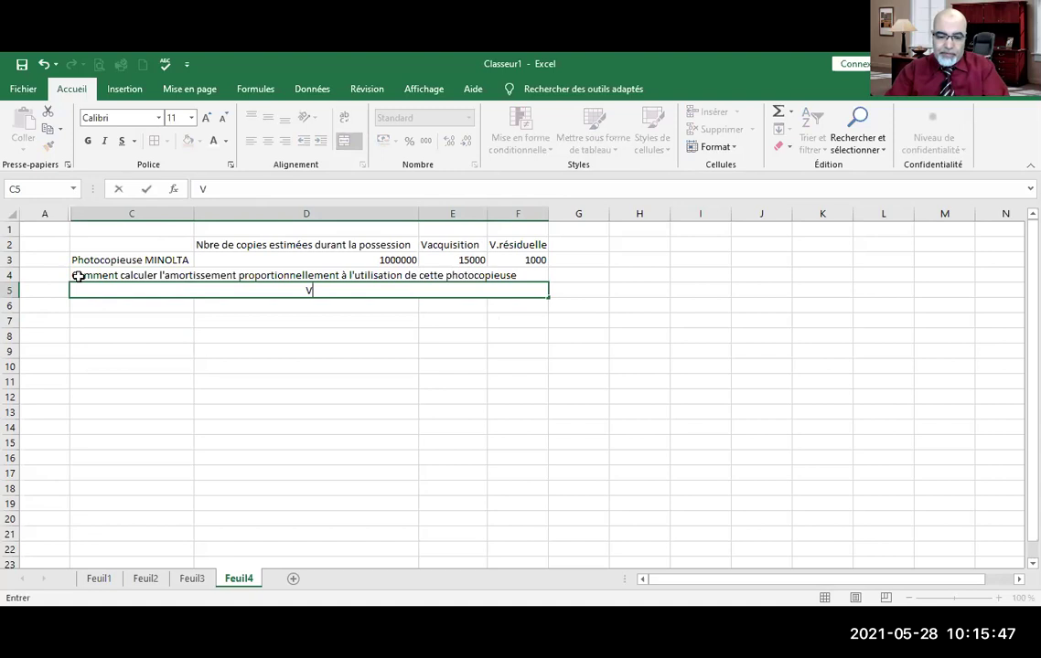
{"action": "type", "text": ".Ac"}
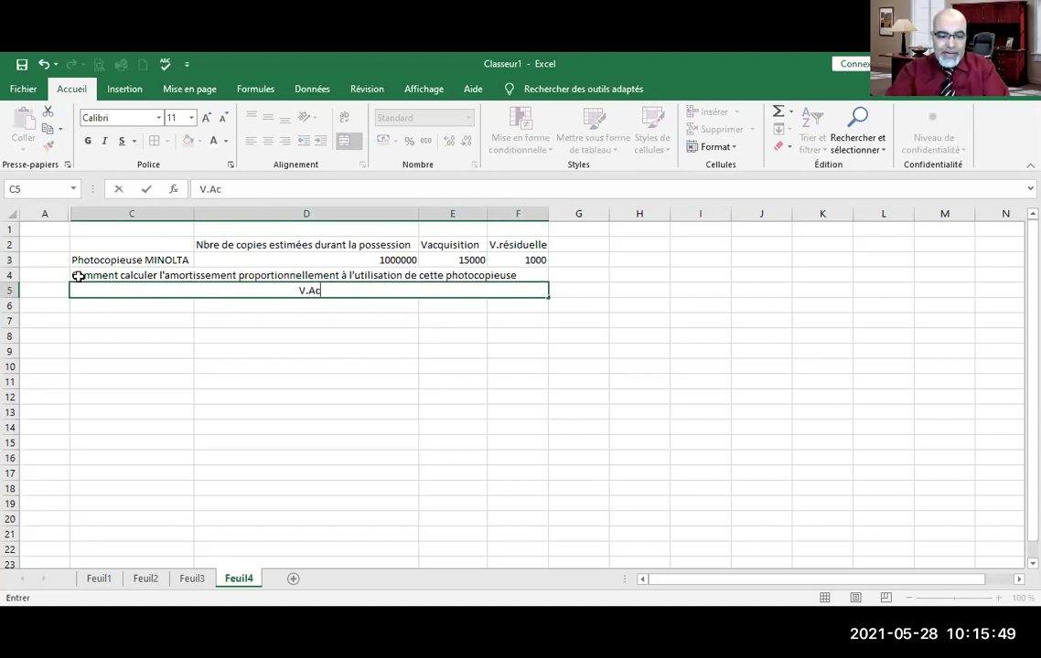
{"action": "type", "text": "quistion"}
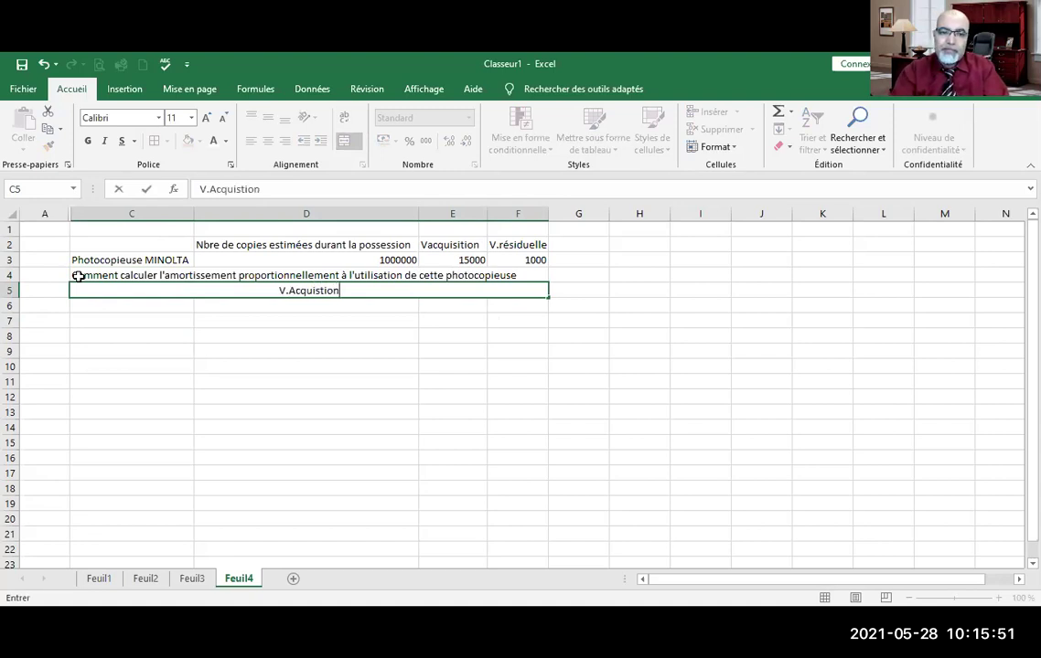
{"action": "type", "text": " - Valeur résiduelle)"}
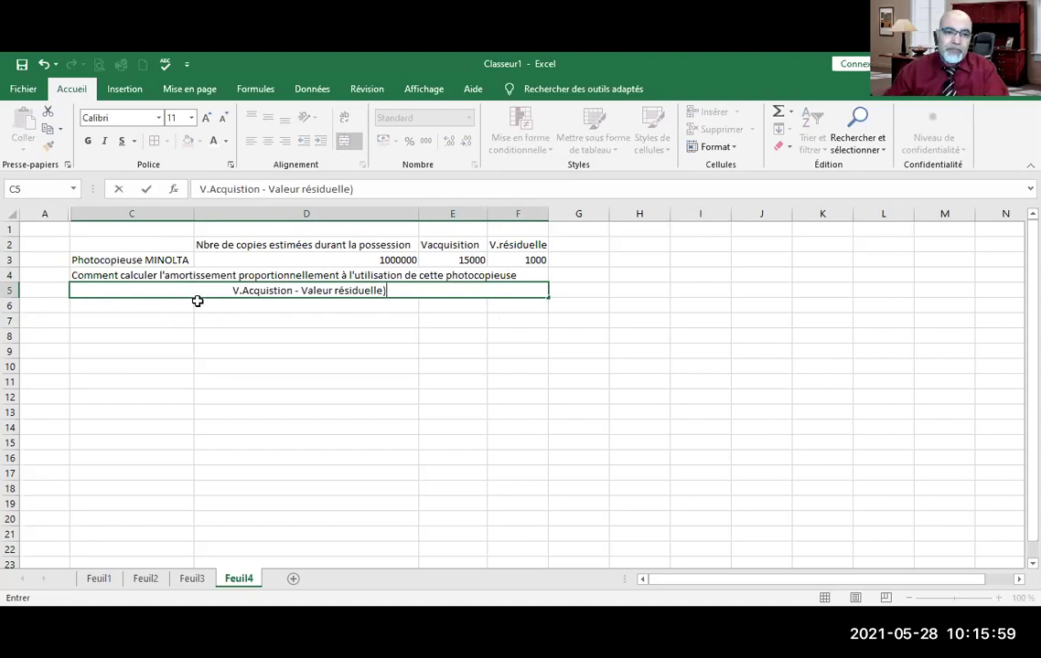
{"action": "left_click", "coordinate": [234, 290]}
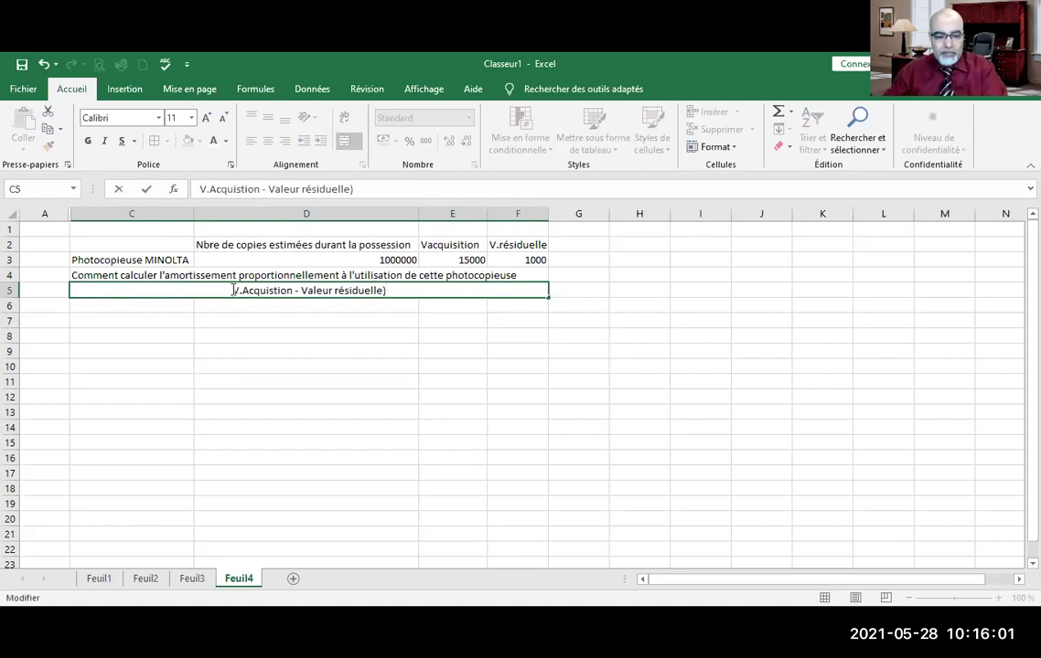
{"action": "type", "text": "("}
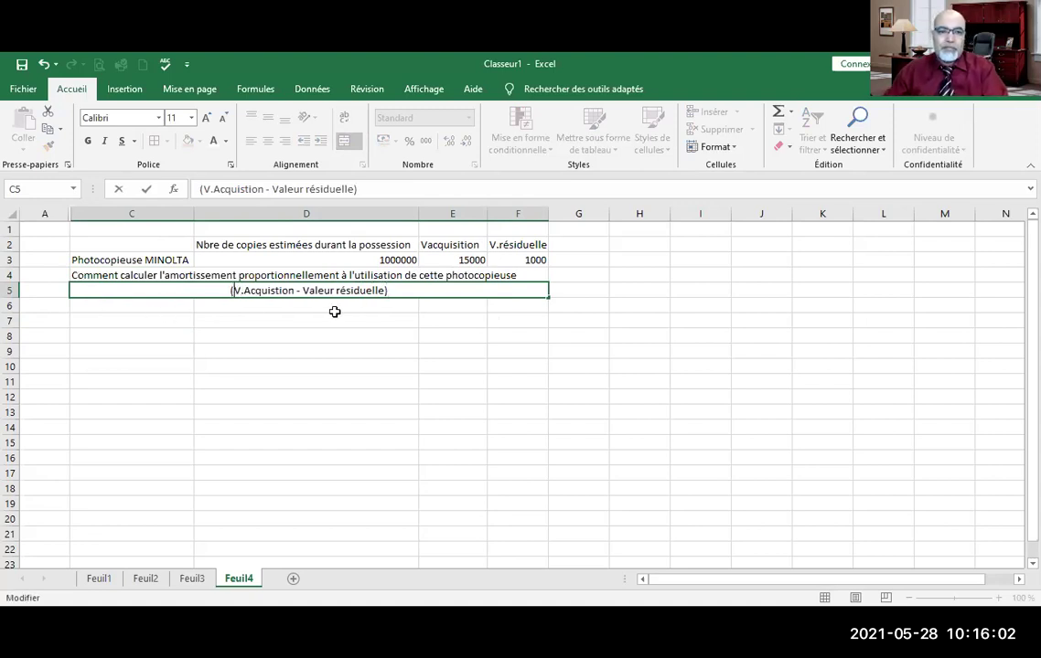
Append "/Nbre estimé de copies)" to the end of the formula text in C5.
{"action": "left_click", "coordinate": [411, 289]}
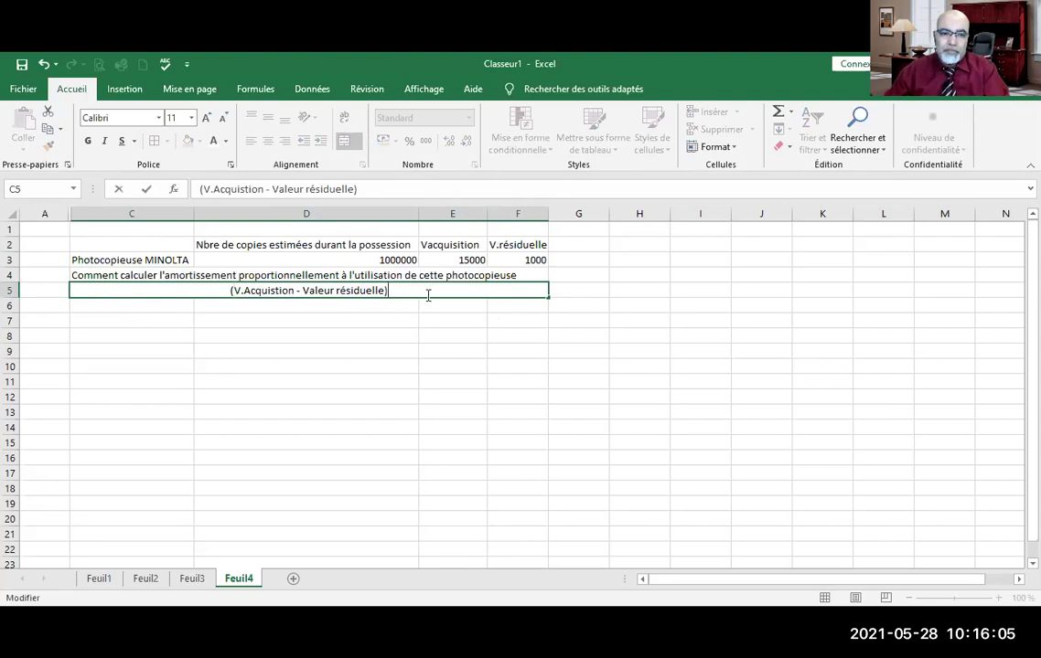
{"action": "type", "text": "/"}
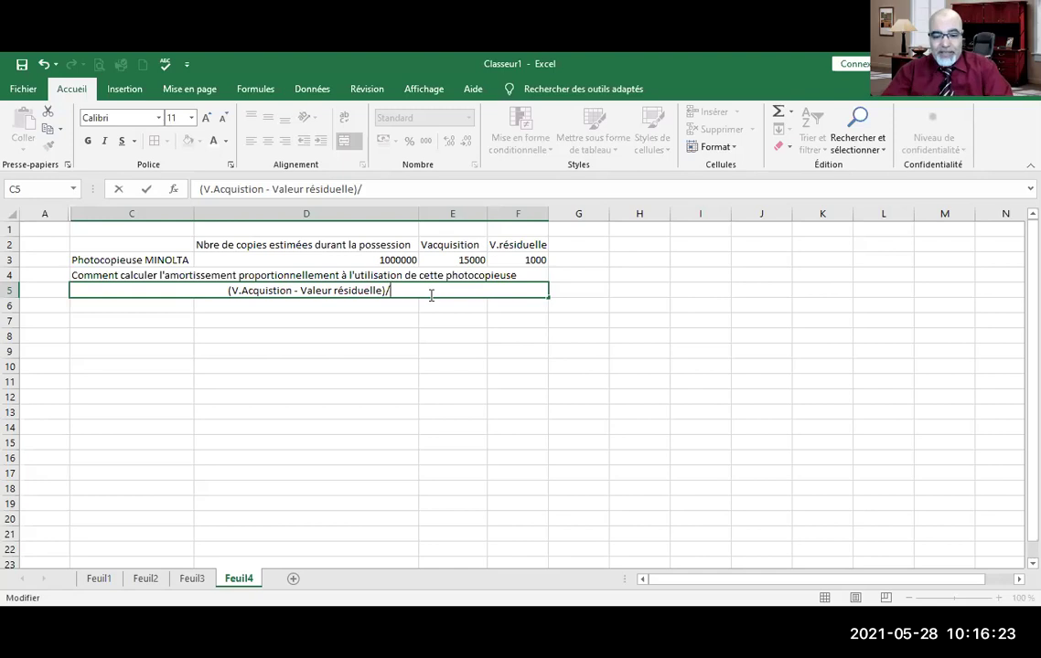
{"action": "type", "text": "Nbre e"}
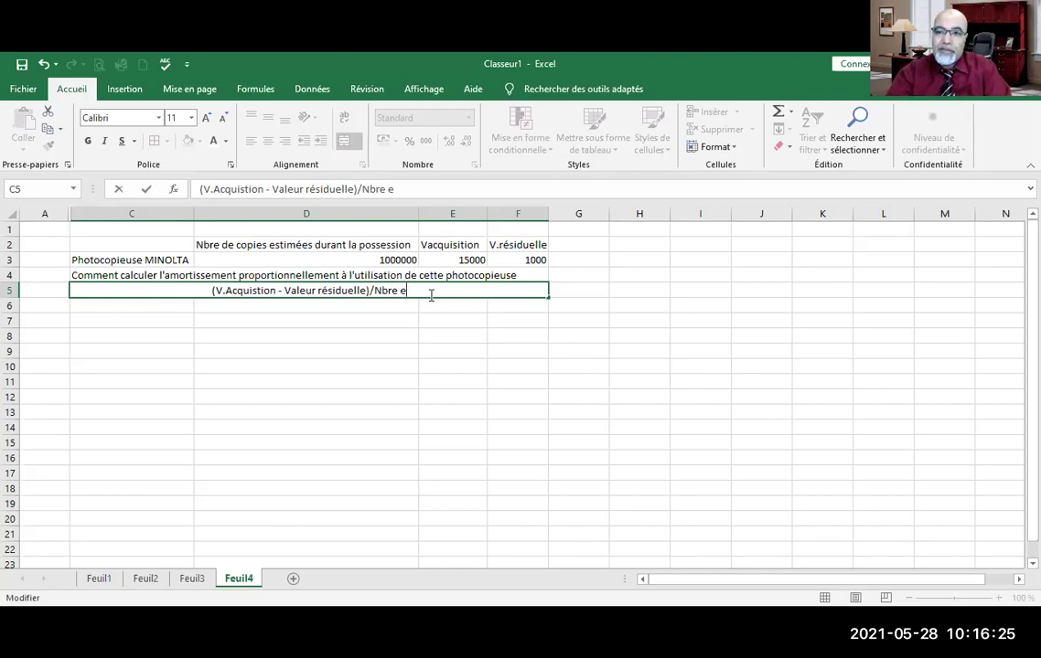
{"action": "type", "text": "stimé"}
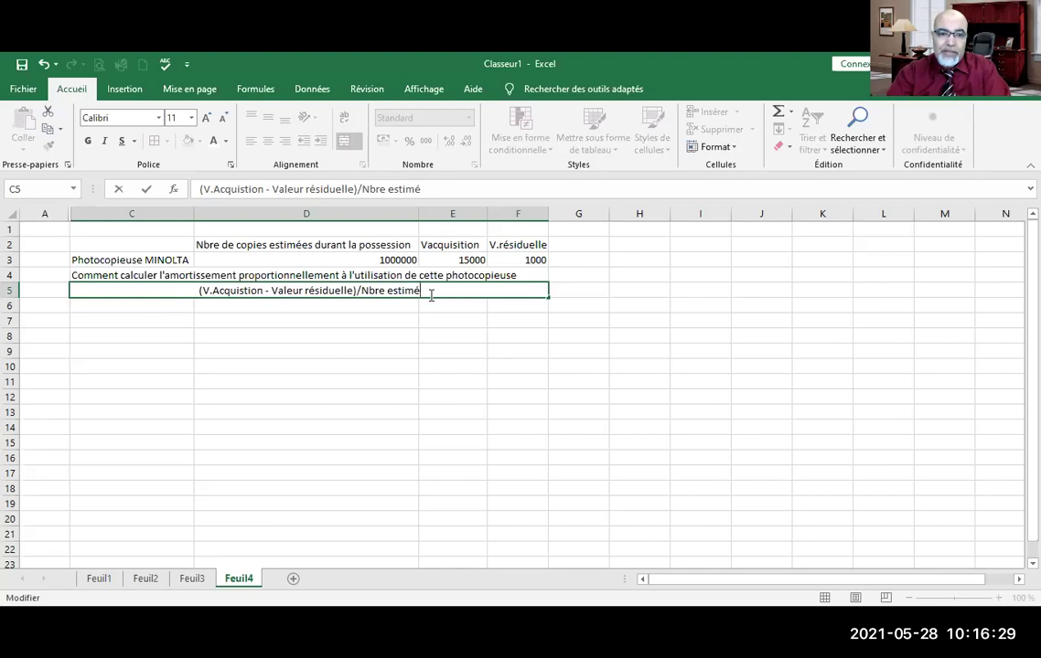
{"action": "type", "text": " de copies"}
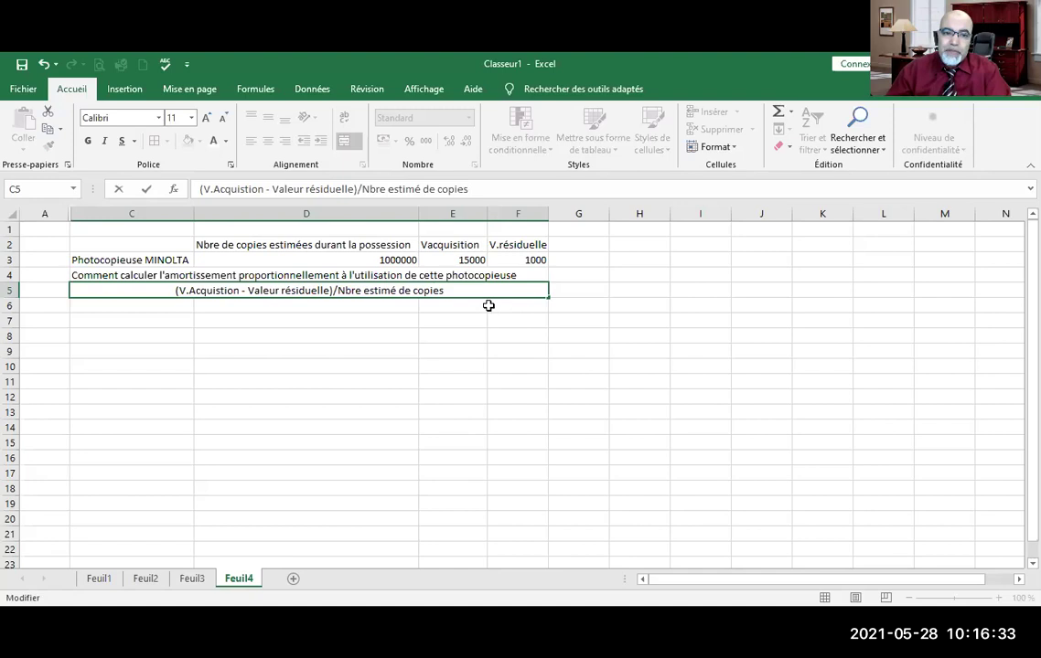
{"action": "type", "text": ")"}
Add an opening parenthesis before the formula text in C5 and append " x nbr de copie durant l'année" at its end.
{"action": "left_click", "coordinate": [175, 291]}
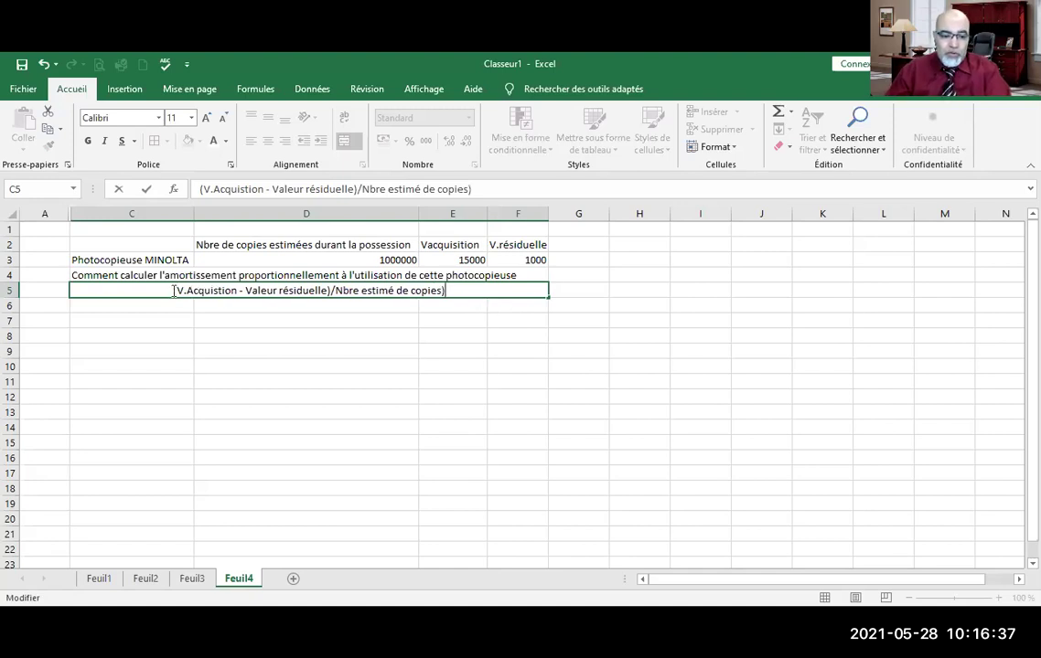
{"action": "type", "text": "( x nbr"}
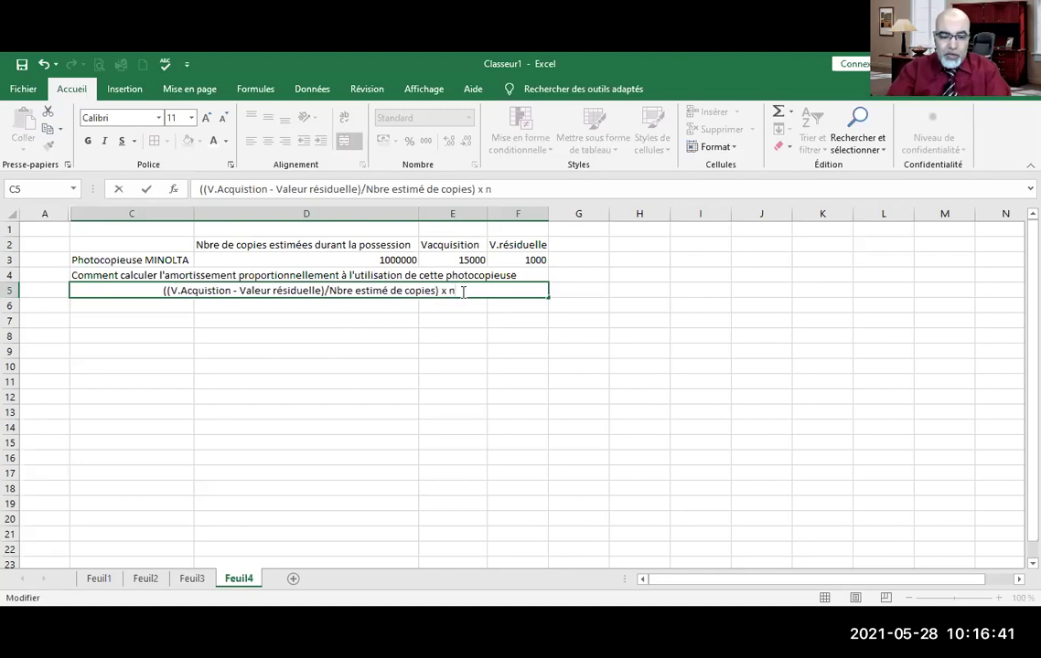
{"action": "type", "text": " de copie "}
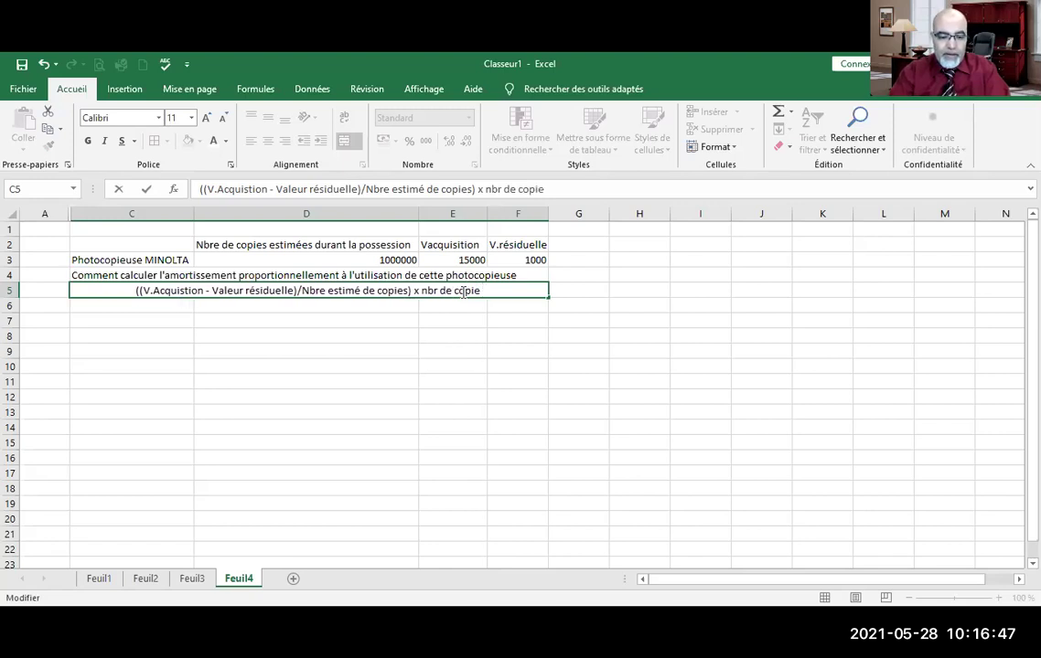
{"action": "type", "text": "durant l"}
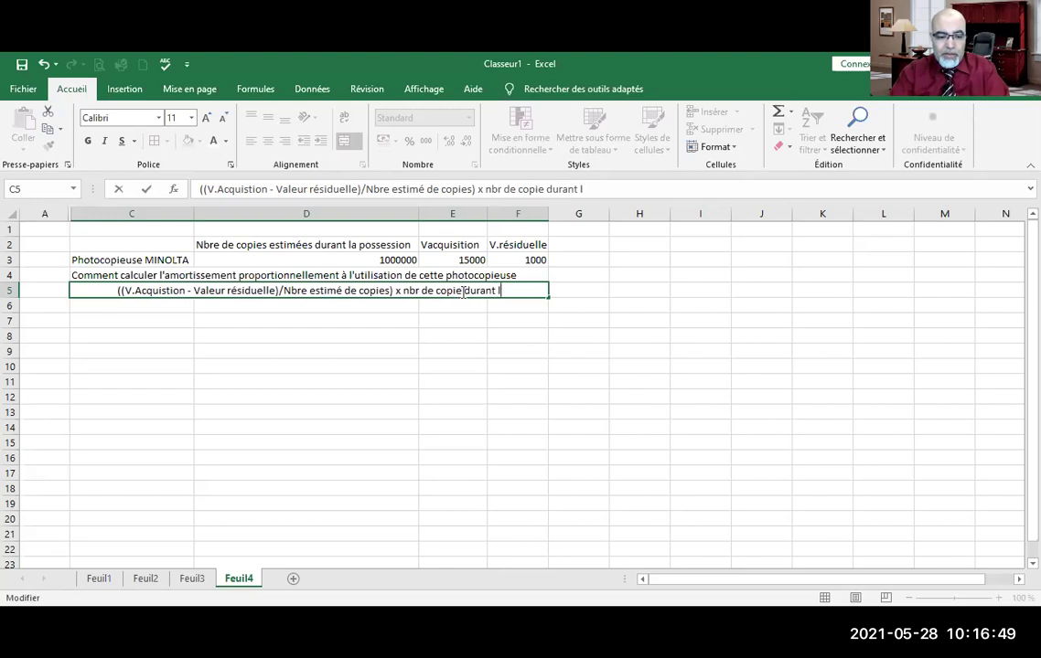
{"action": "type", "text": "'année"}
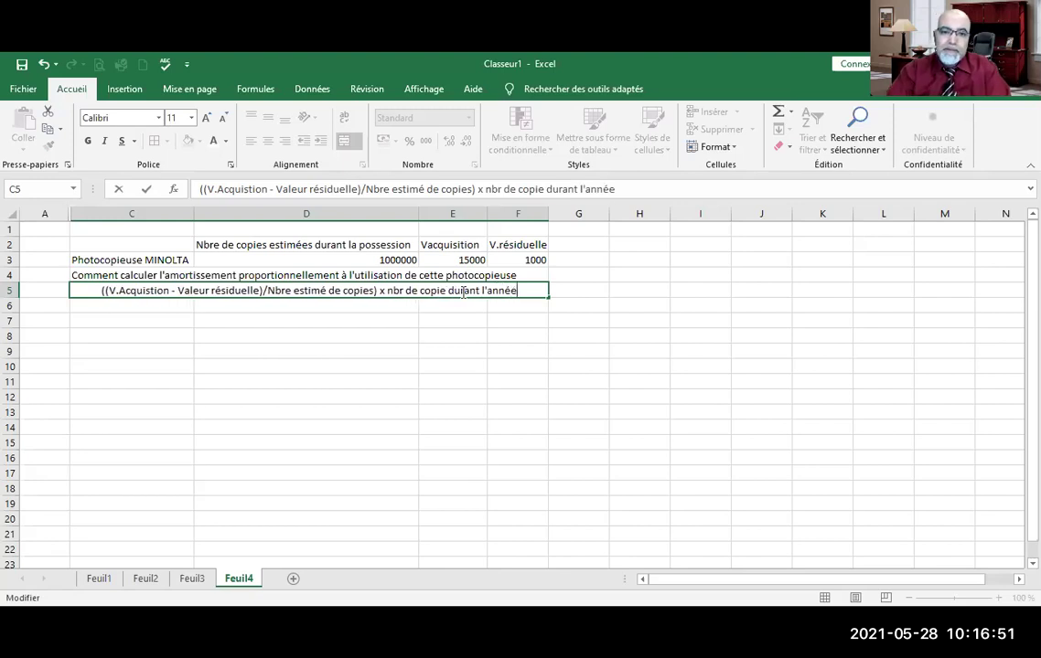
{"action": "left_click", "coordinate": [472, 408]}
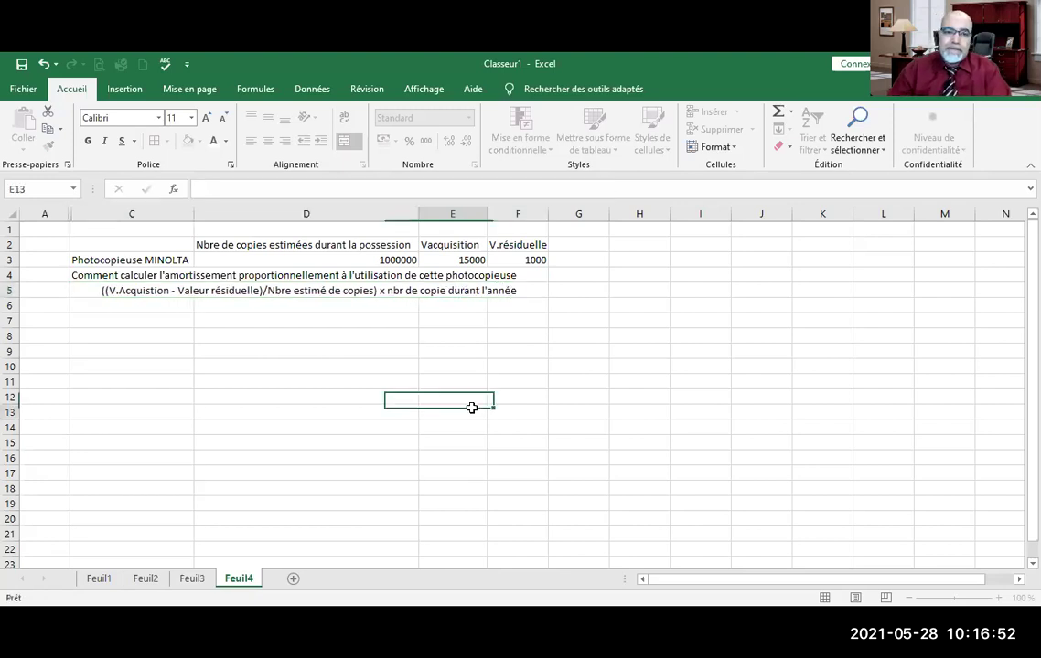
Highlight the merged formula cell C5 with a yellow fill, then select C7.
{"action": "left_click", "coordinate": [98, 290]}
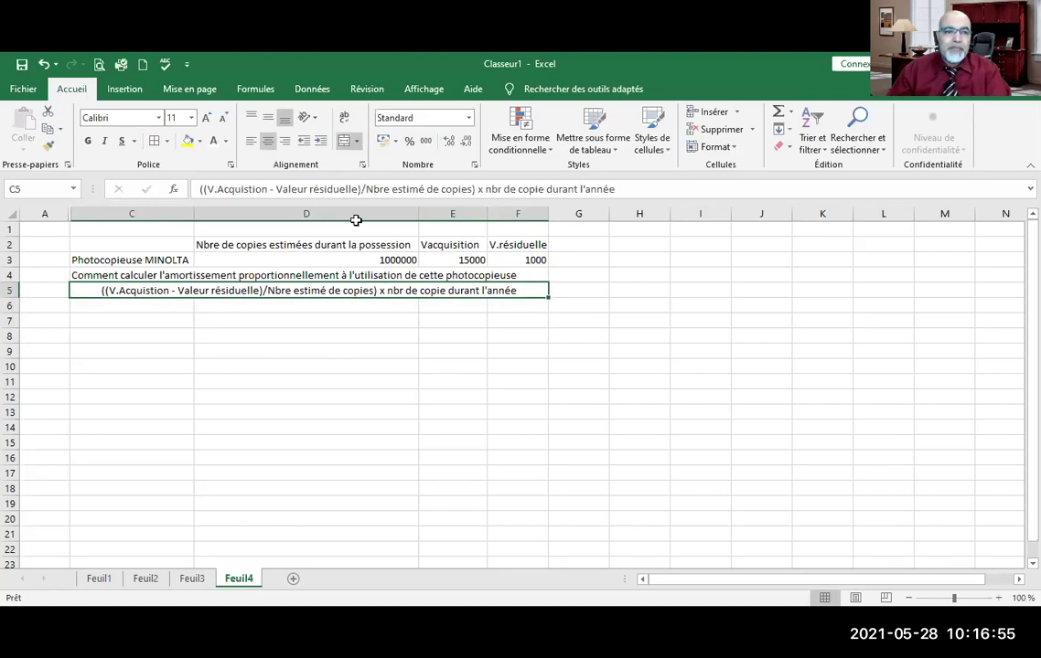
{"action": "left_click", "coordinate": [187, 140]}
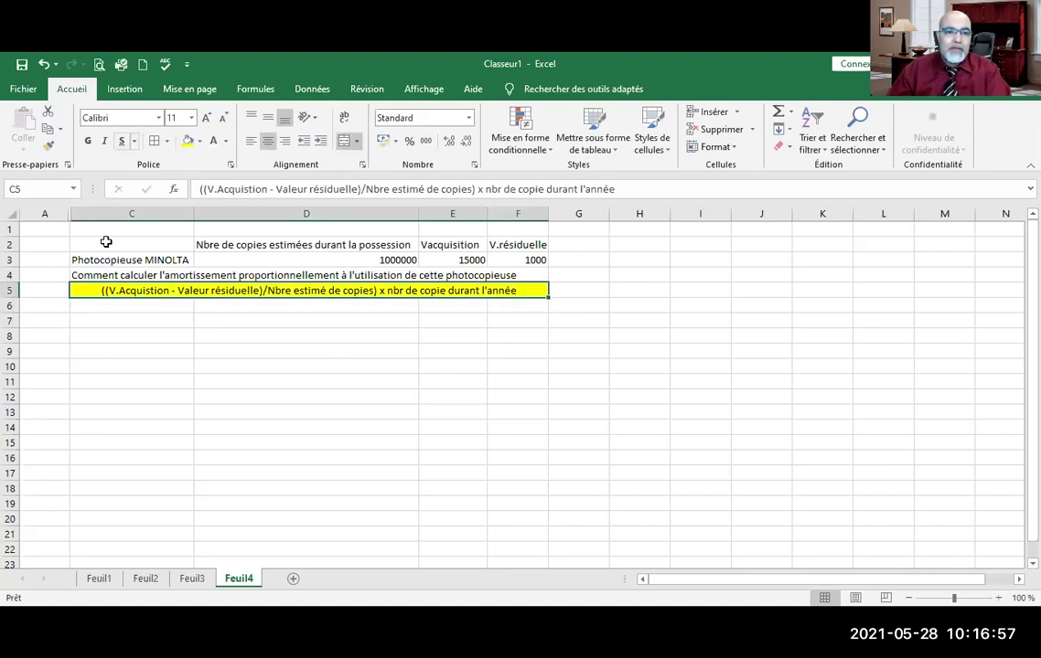
{"action": "left_click", "coordinate": [137, 346]}
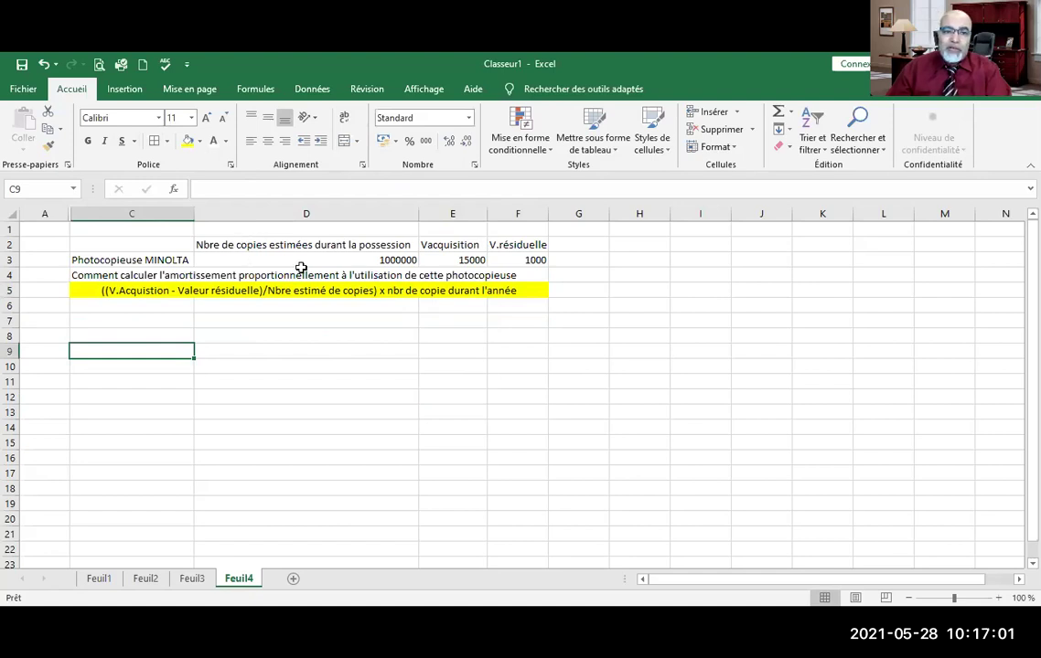
{"action": "left_click", "coordinate": [95, 321]}
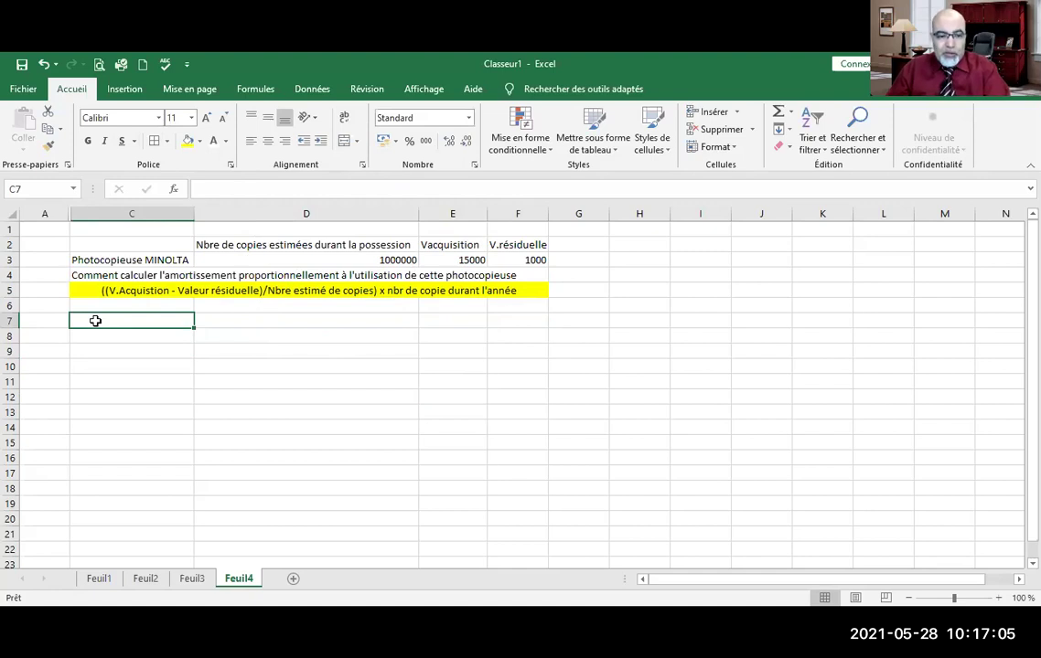
{"action": "type", "text": "("}
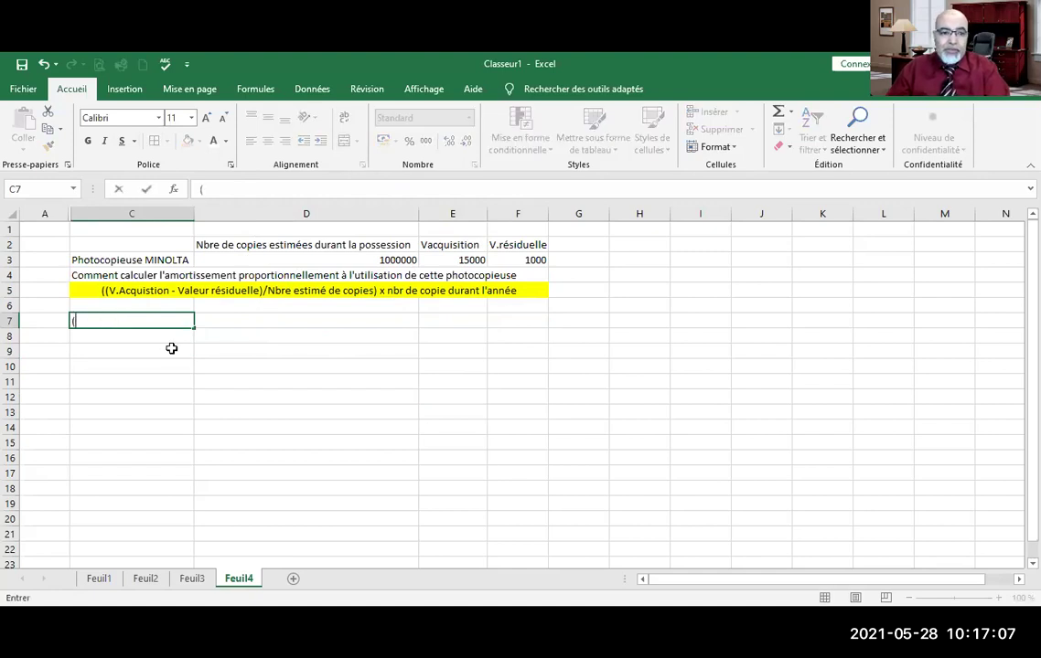
{"action": "type", "text": "100000"}
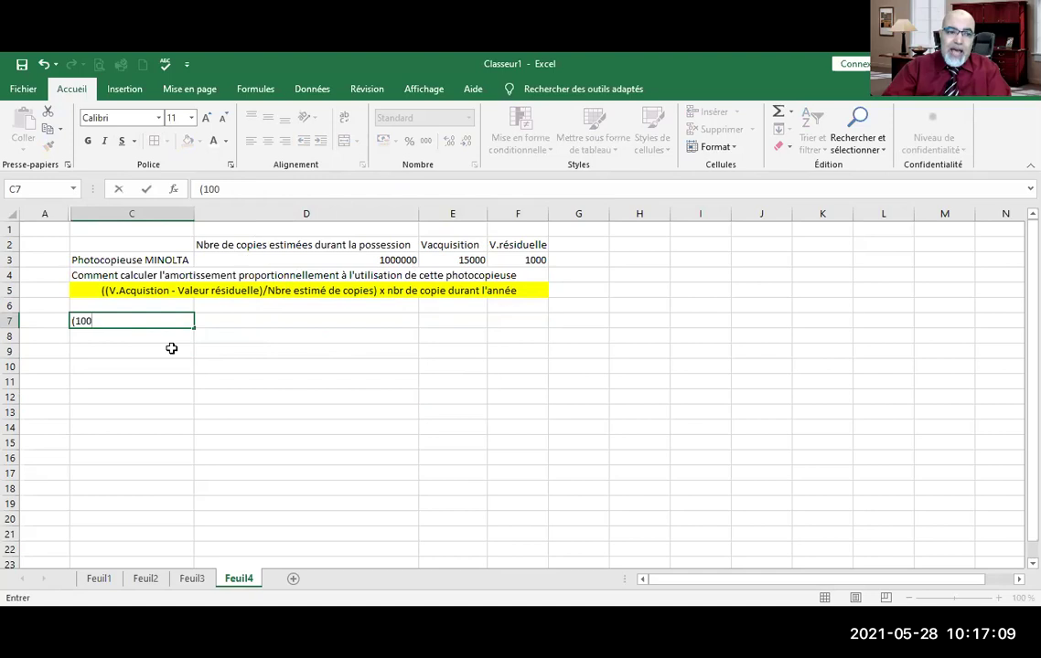
{"action": "key", "text": "BackSpace"}
{"action": "key", "text": "BackSpace"}
{"action": "key", "text": "BackSpace"}
{"action": "key", "text": "BackSpace"}
{"action": "key", "text": "BackSpace"}
{"action": "key", "text": "BackSpace"}
{"action": "key", "text": "BackSpace"}
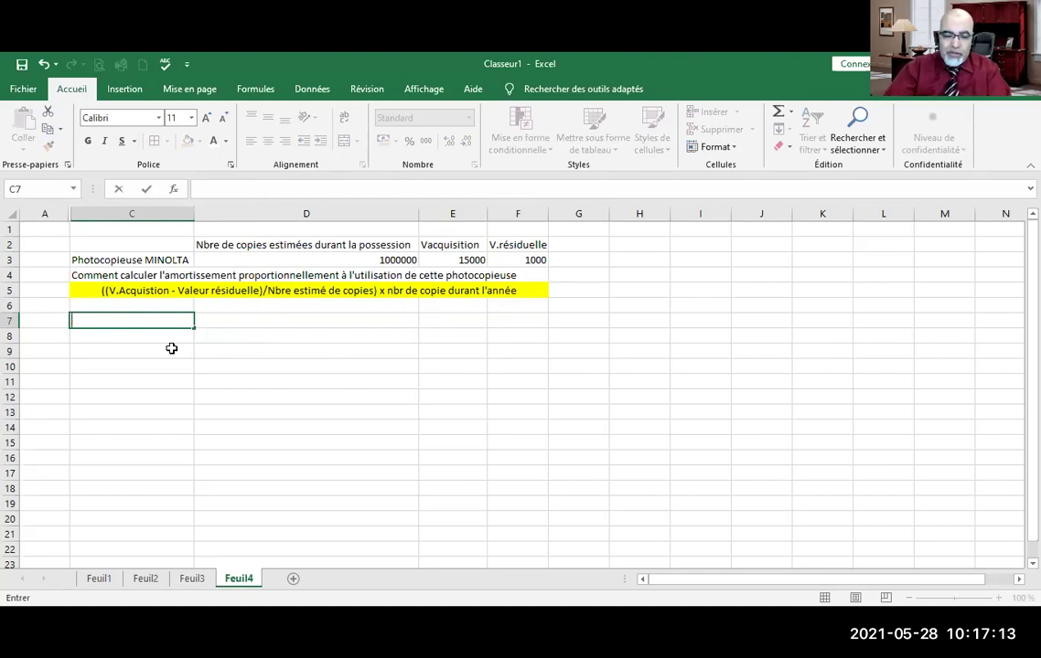
Write "(15000$- 1000$)/1000000)" in C7 as the numeric version of the depreciation formula.
{"action": "type", "text": "(15000"}
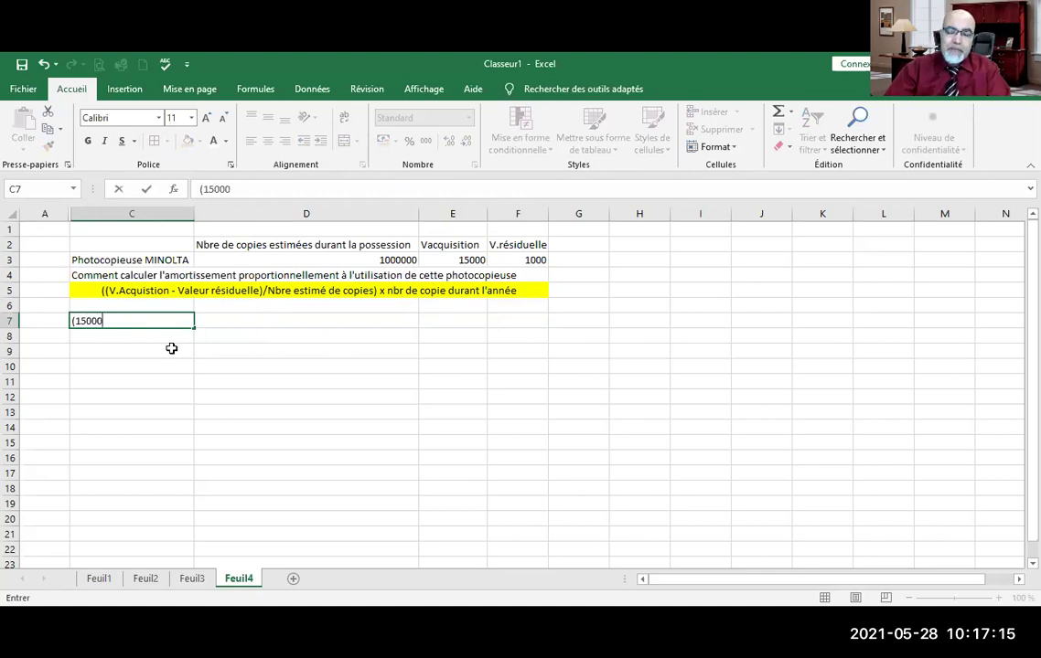
{"action": "type", "text": "$"}
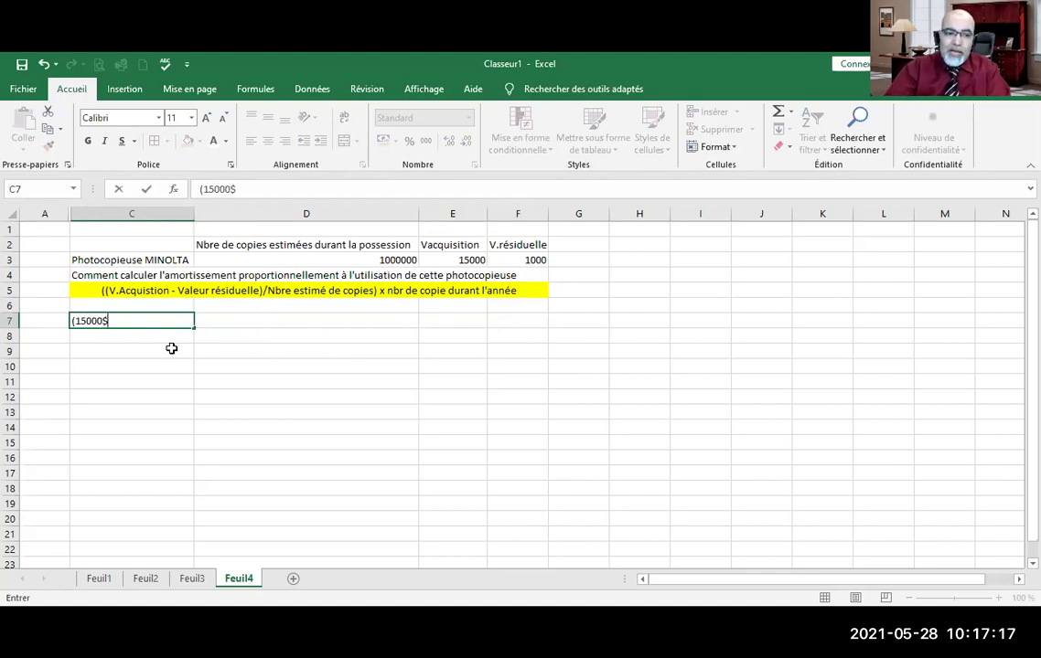
{"action": "type", "text": "- 1000"}
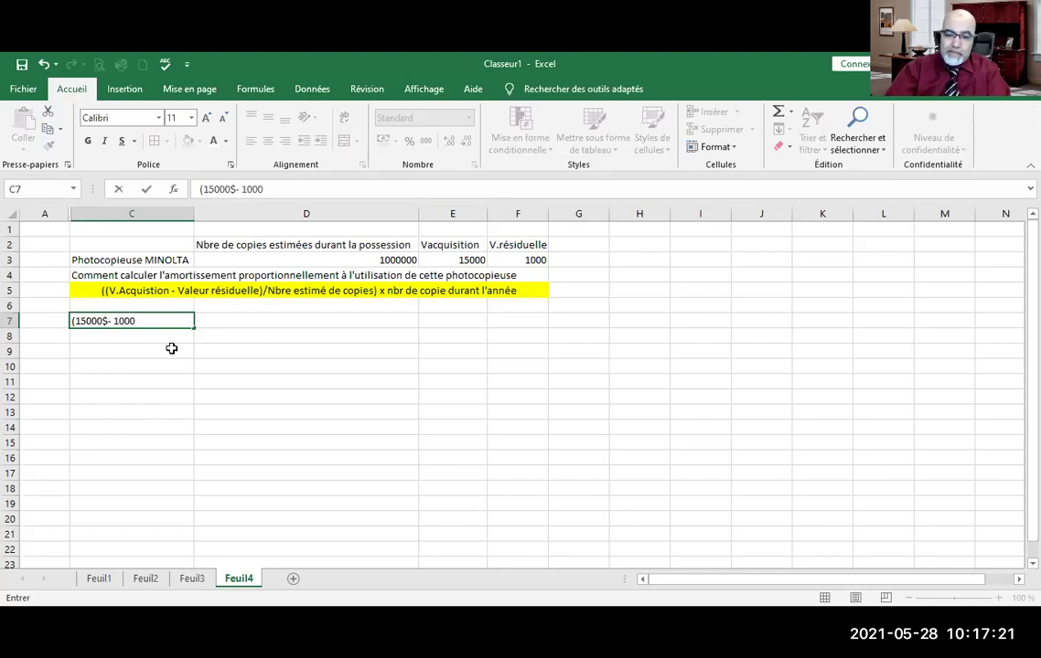
{"action": "type", "text": "$)/"}
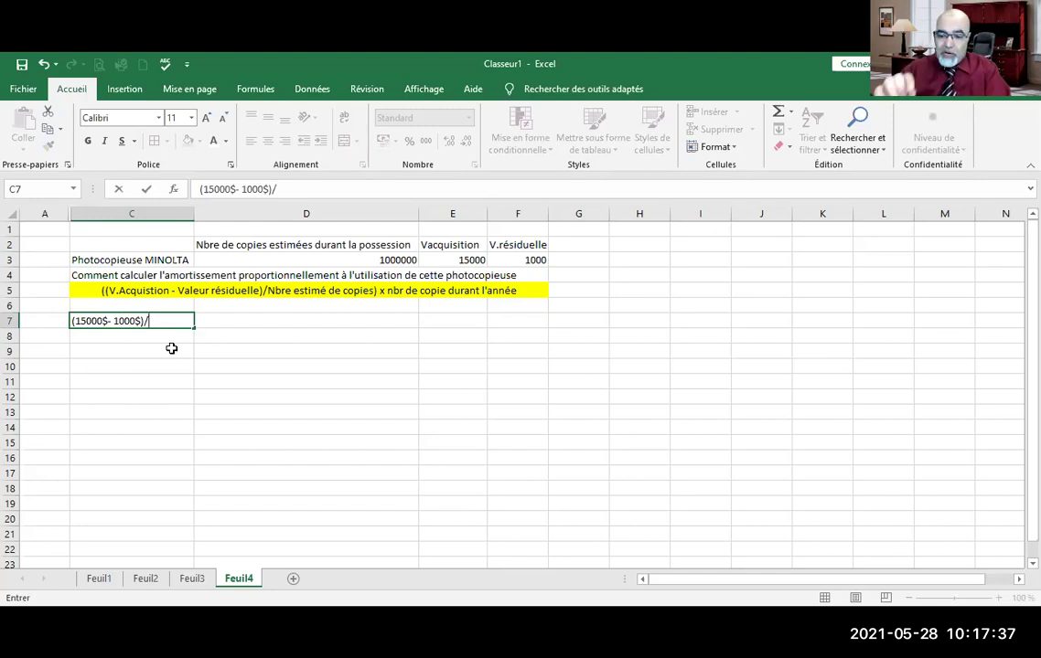
{"action": "type", "text": "000000"}
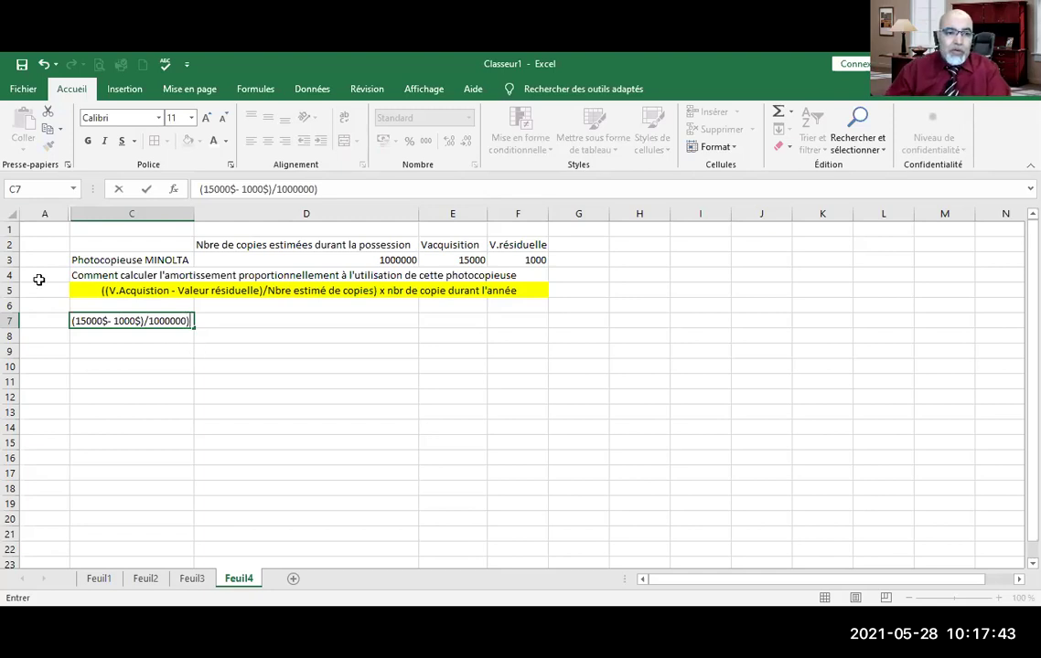
Add an opening parenthesis before the calculation text in C7 and append " x 30000" at its end.
{"action": "left_click", "coordinate": [201, 189]}
{"action": "type", "text": "("}
{"action": "type", "text": " x"}
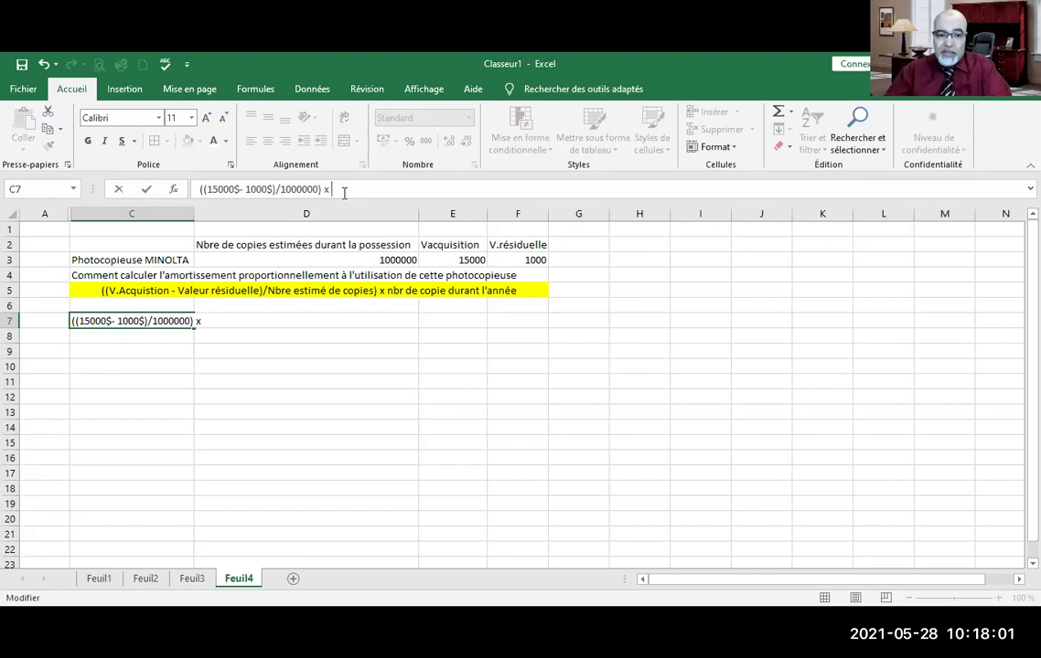
{"action": "type", "text": "30000"}
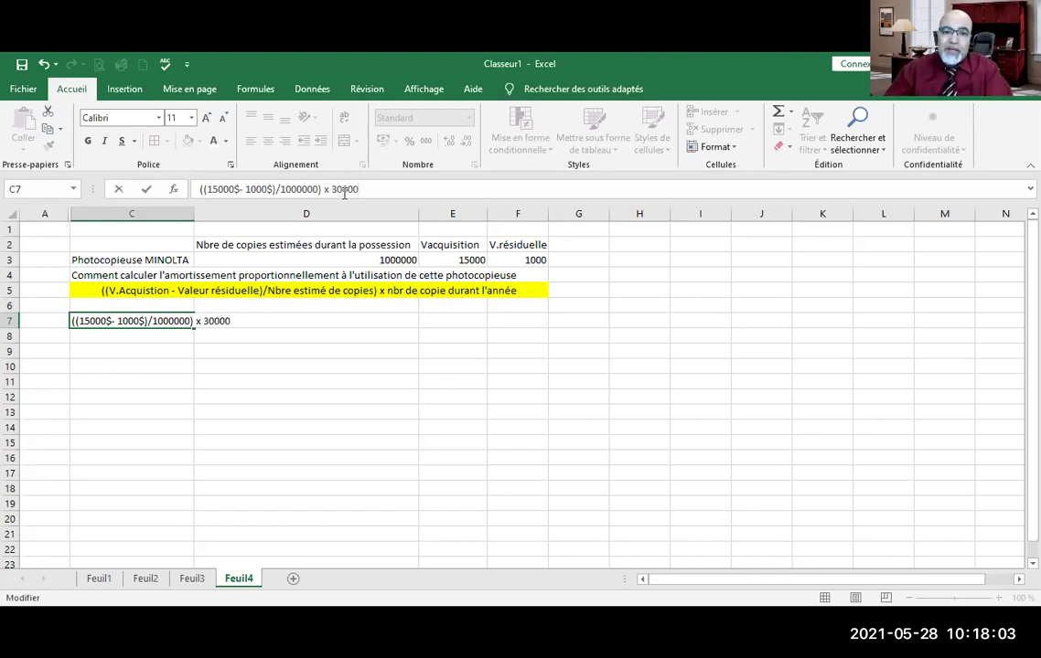
{"action": "left_click", "coordinate": [362, 384]}
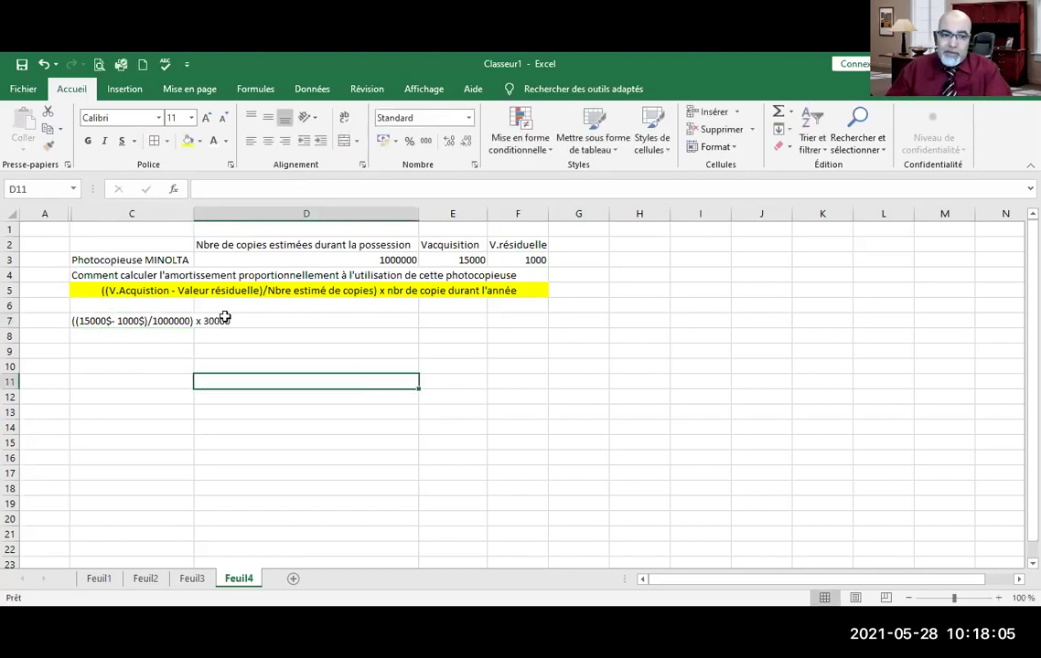
Append " copies produites en 2020" to the end of the calculation text in C7.
{"action": "left_click", "coordinate": [87, 320]}
{"action": "left_click", "coordinate": [361, 190]}
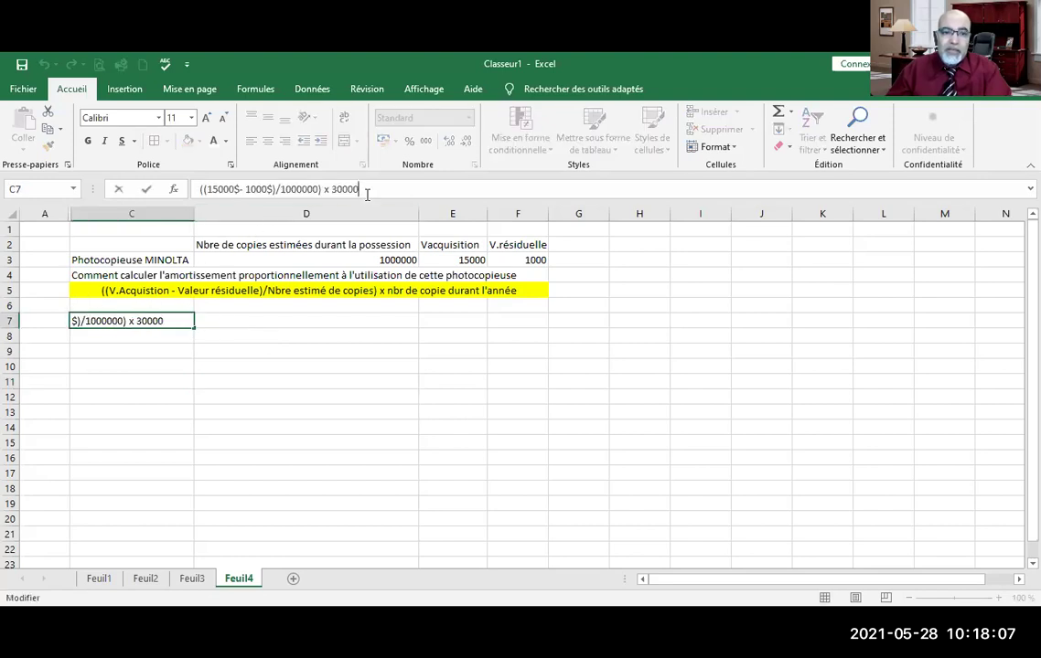
{"action": "type", "text": "copies "}
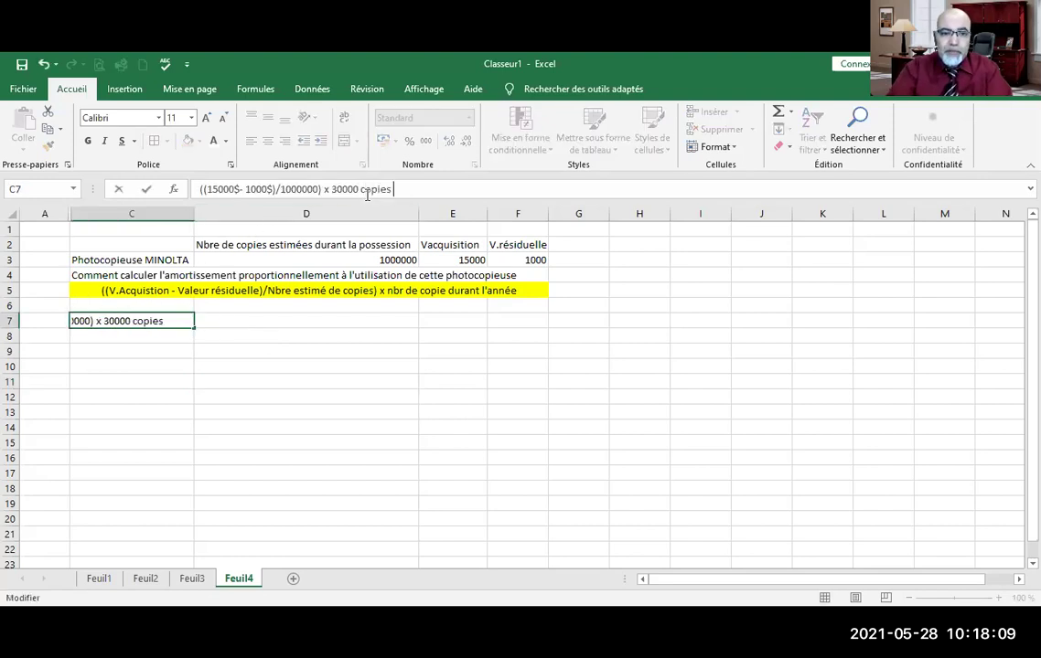
{"action": "type", "text": "produites e"}
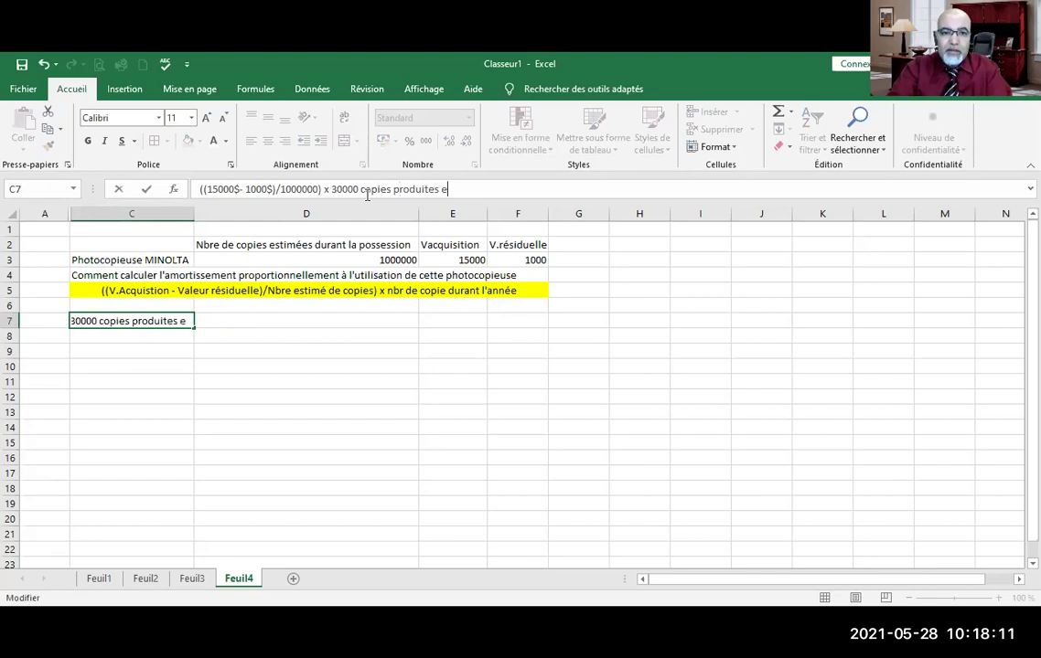
{"action": "type", "text": "n 2020"}
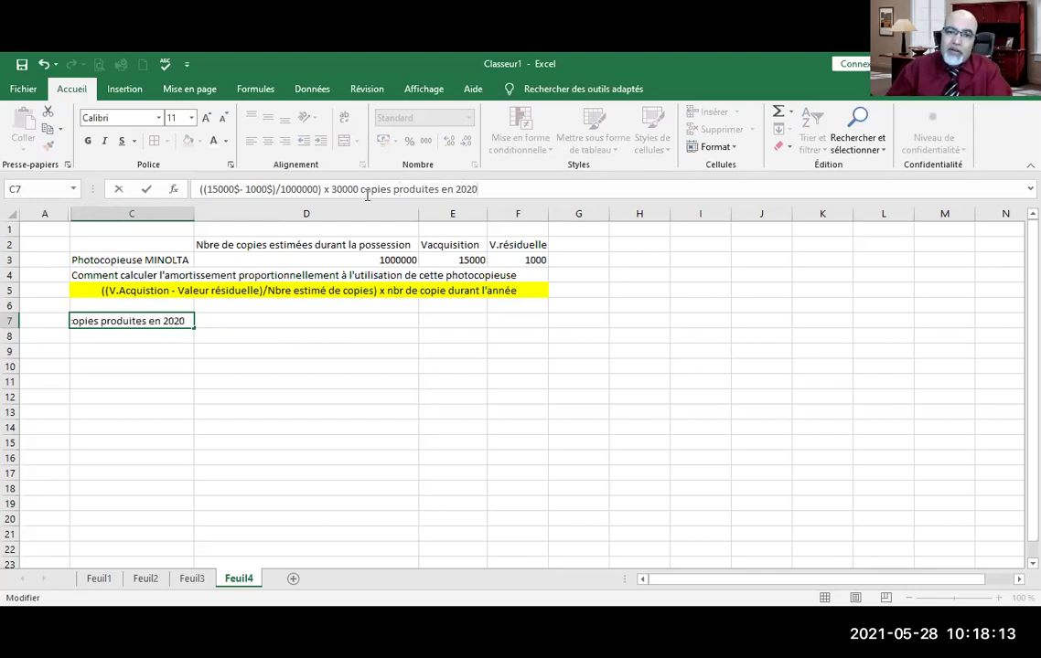
{"action": "key", "text": "Return"}
{"action": "left_click", "coordinate": [301, 366]}
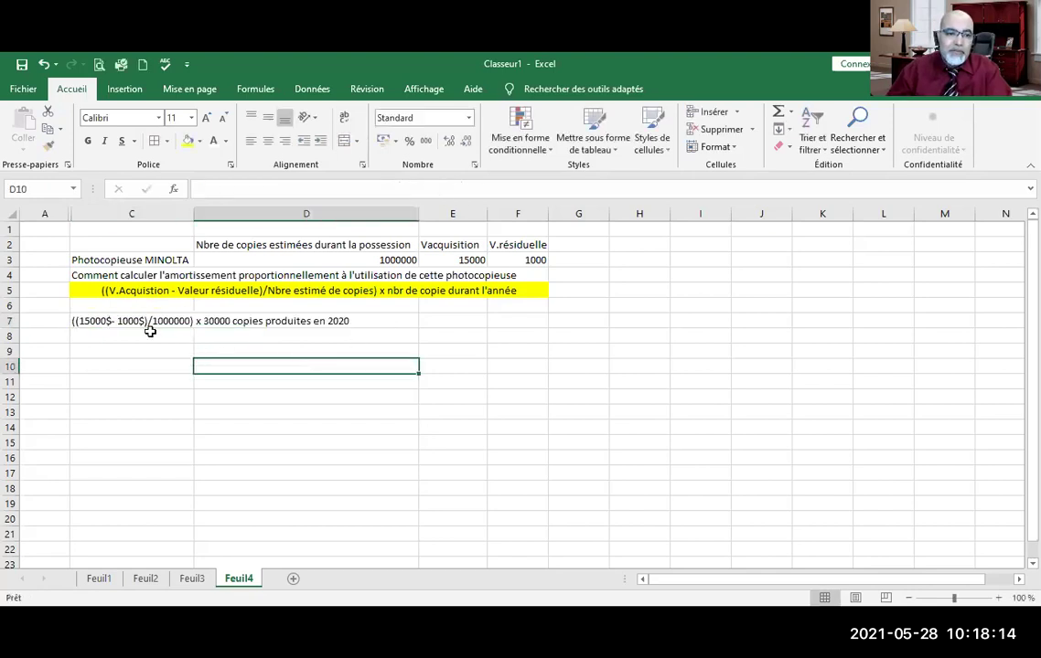
Insert " de copies estimées" after 1000000 in the calculation text in C7.
{"action": "left_click", "coordinate": [89, 321]}
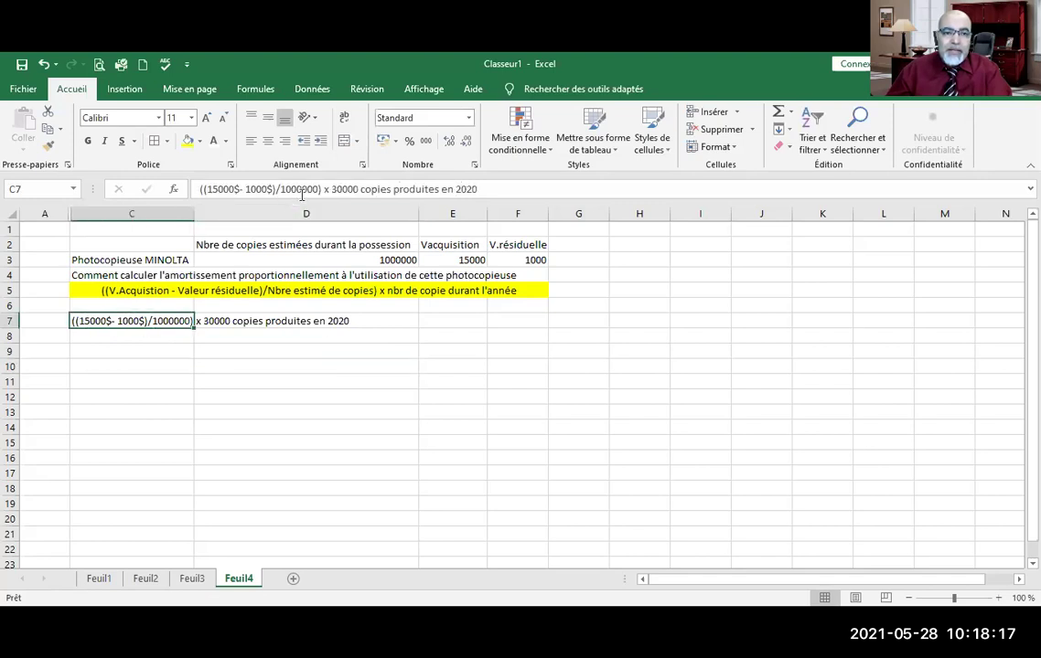
{"action": "left_click", "coordinate": [316, 189]}
{"action": "type", "text": "de copies estimées"}
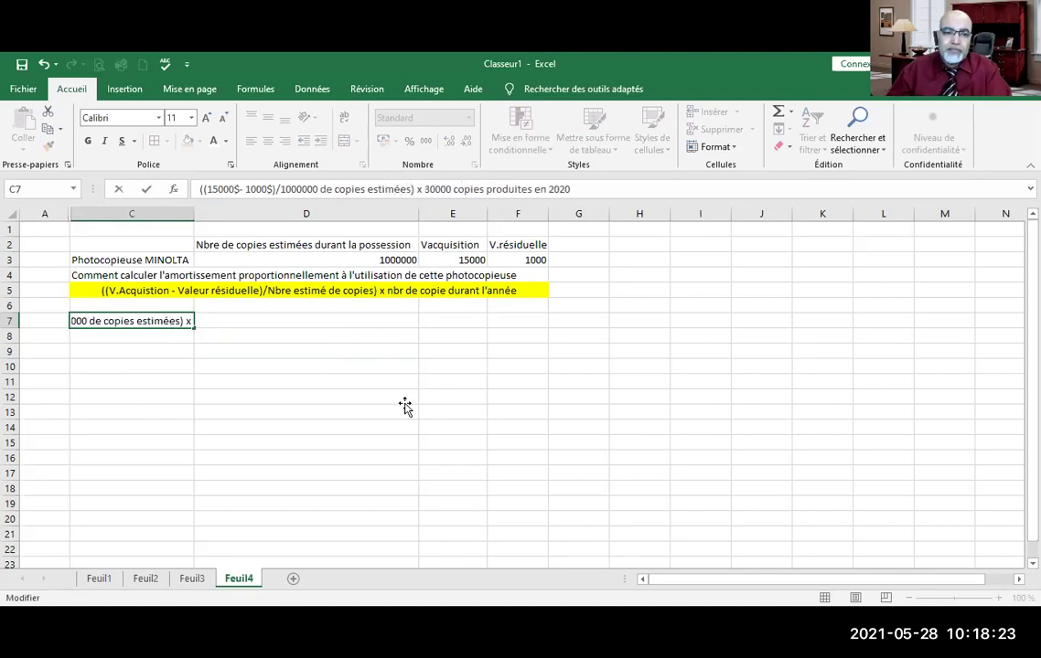
{"action": "left_click", "coordinate": [405, 402]}
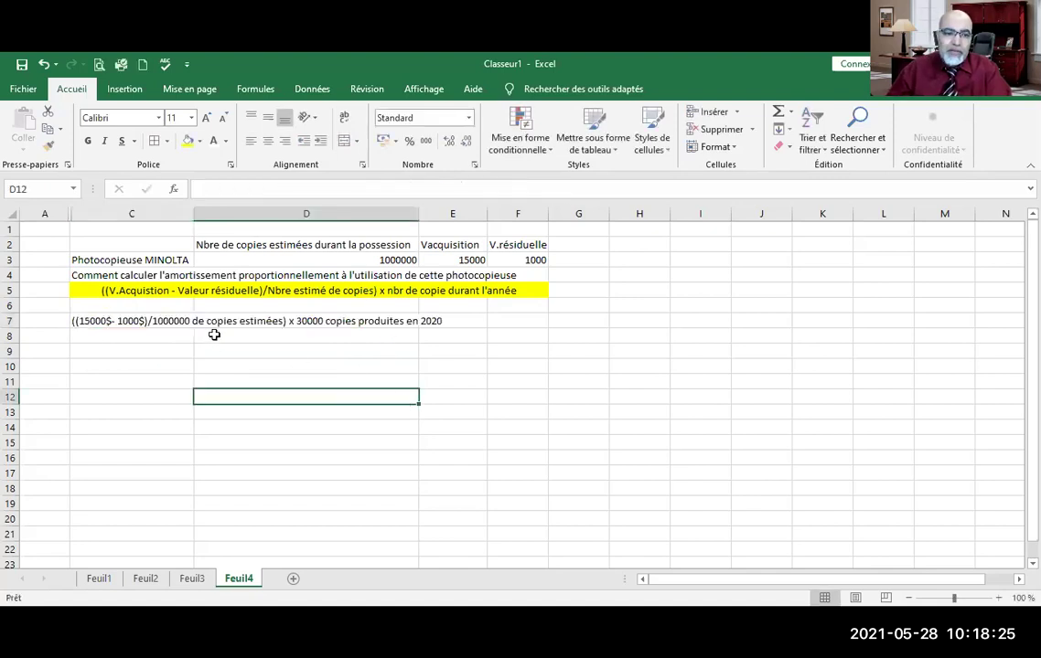
Label the example's year by writing "pour 2020" in C2.
{"action": "left_click", "coordinate": [94, 240]}
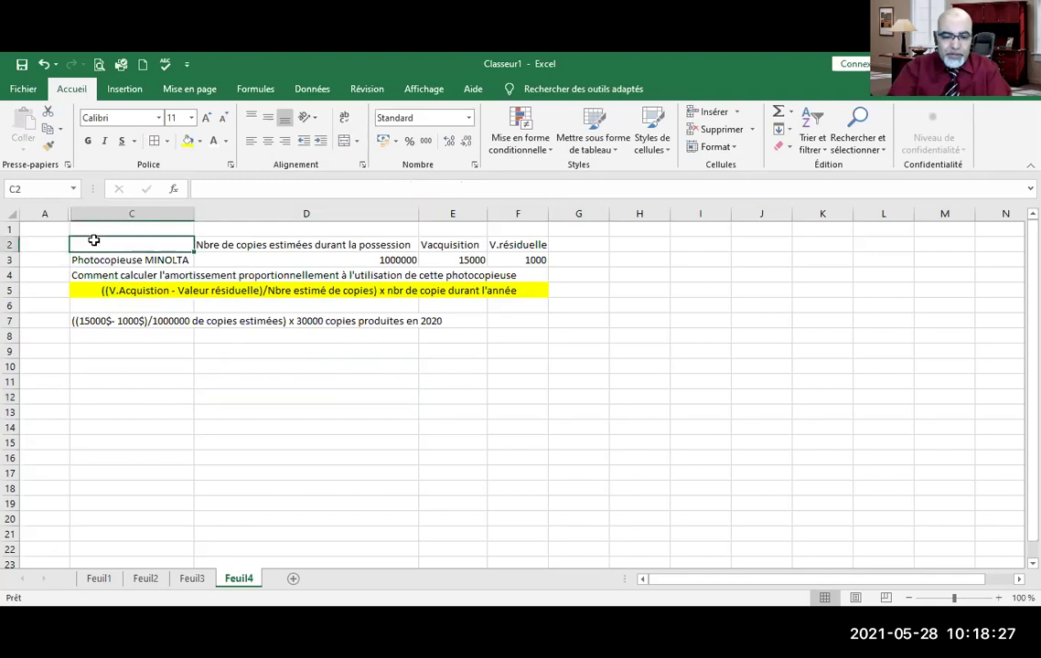
{"action": "type", "text": "pour 2020"}
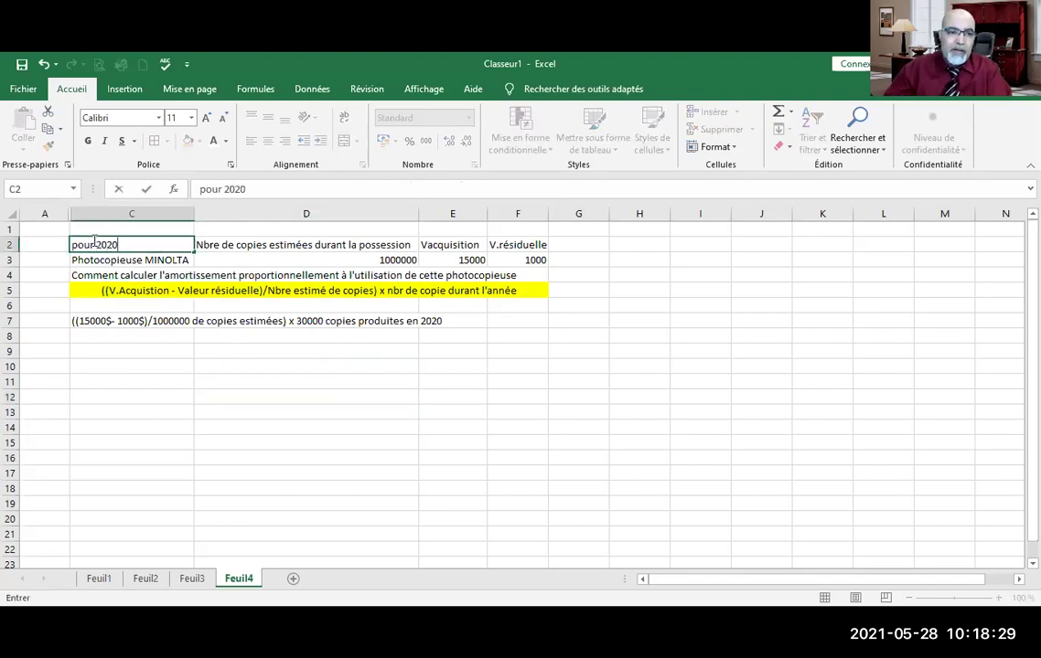
{"action": "left_click", "coordinate": [181, 439]}
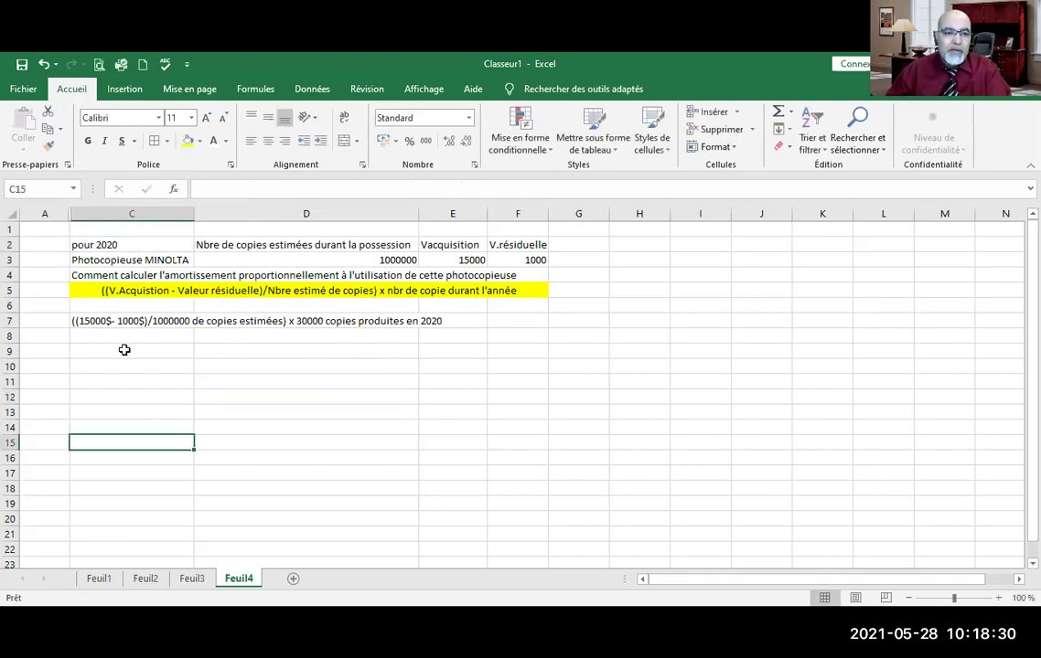
Start a formula in D8 that subtracts F3 from E3 and divides by D3, entered as =(E3-F3)/D3).
{"action": "left_click", "coordinate": [216, 338]}
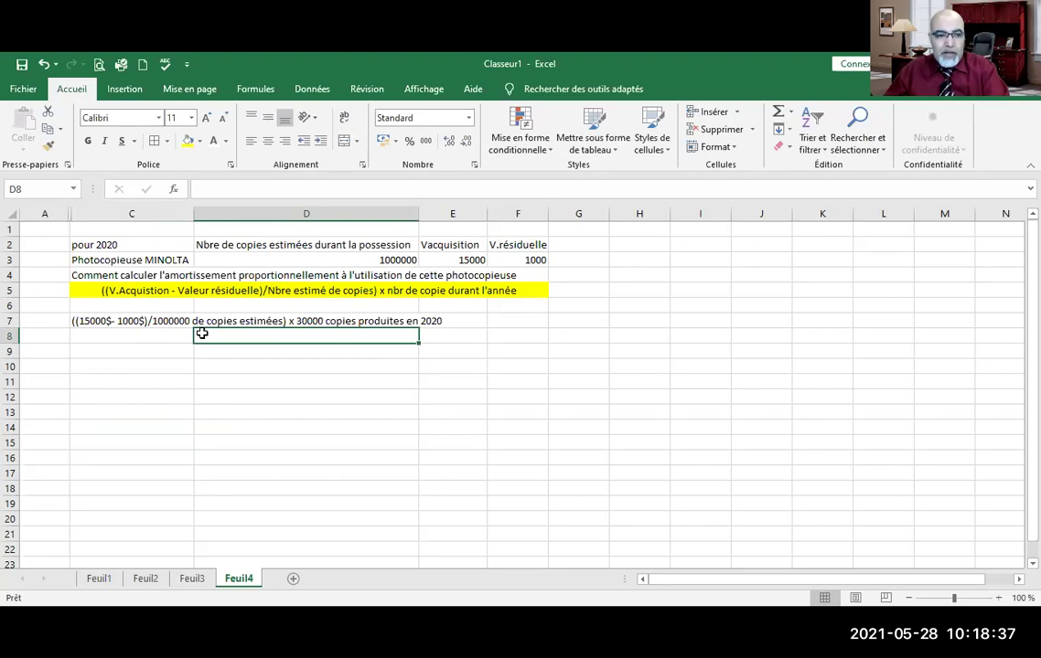
{"action": "type", "text": "="}
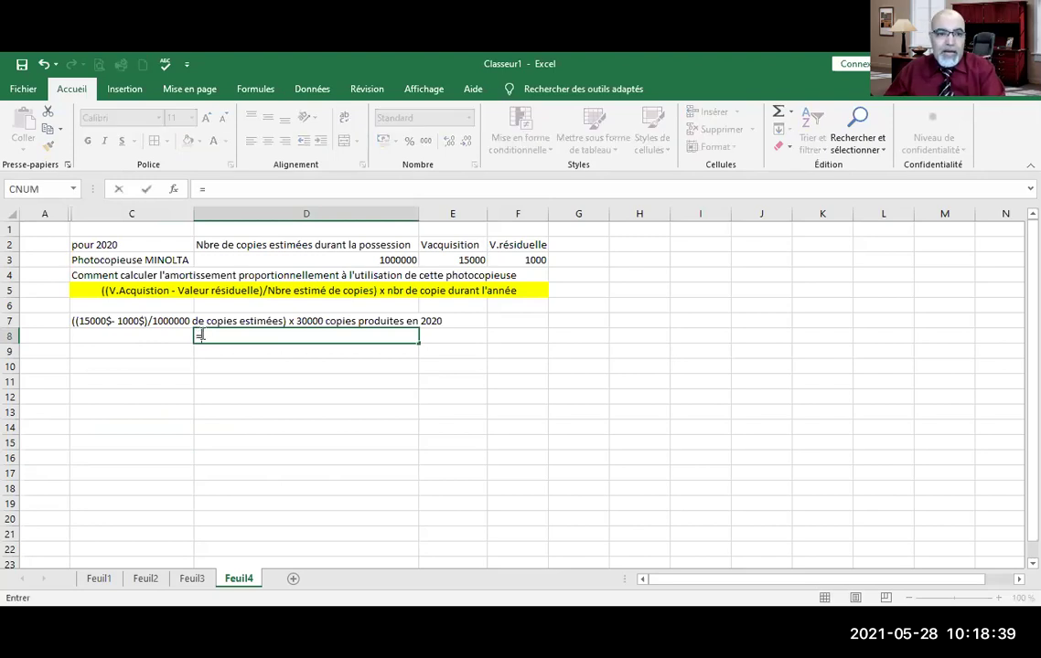
{"action": "type", "text": "("}
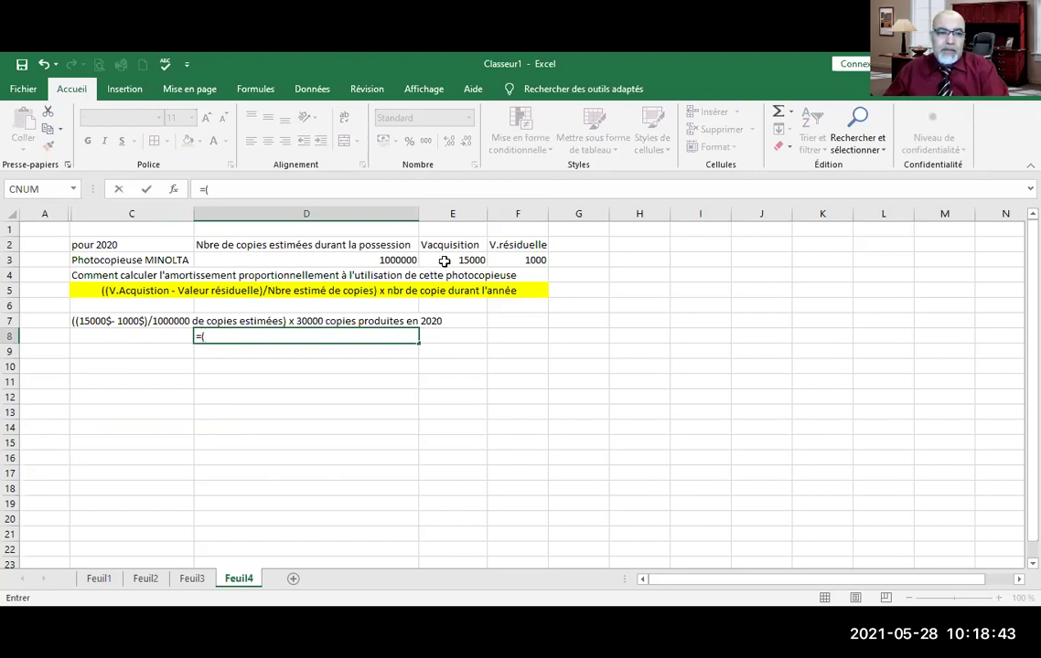
{"action": "left_click", "coordinate": [445, 262]}
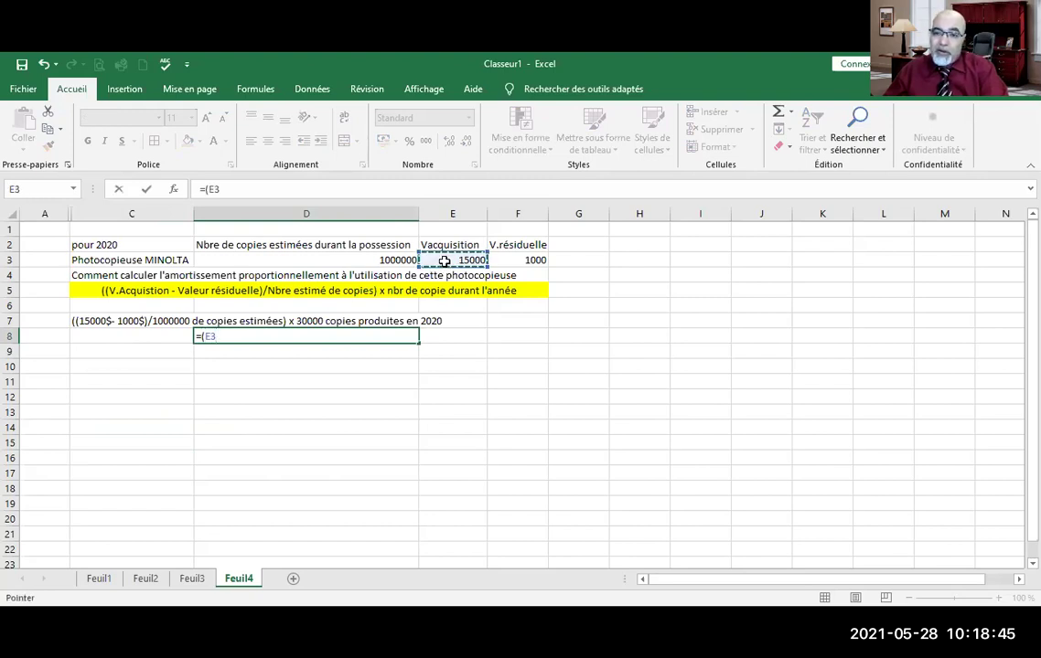
{"action": "type", "text": "-"}
{"action": "left_click", "coordinate": [513, 261]}
{"action": "type", "text": ")"}
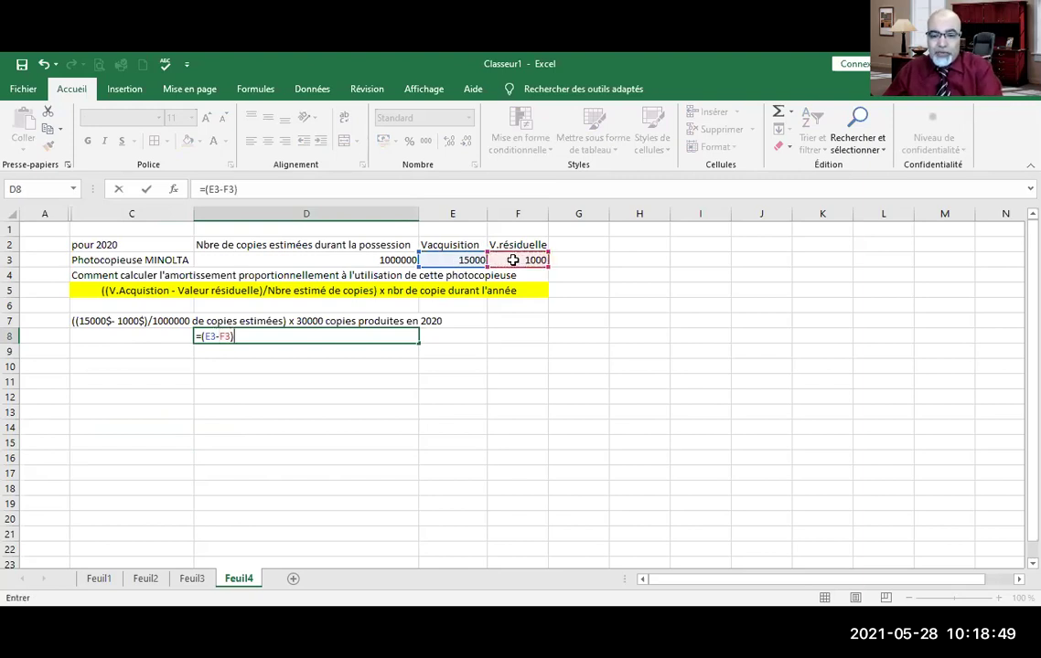
{"action": "type", "text": "/"}
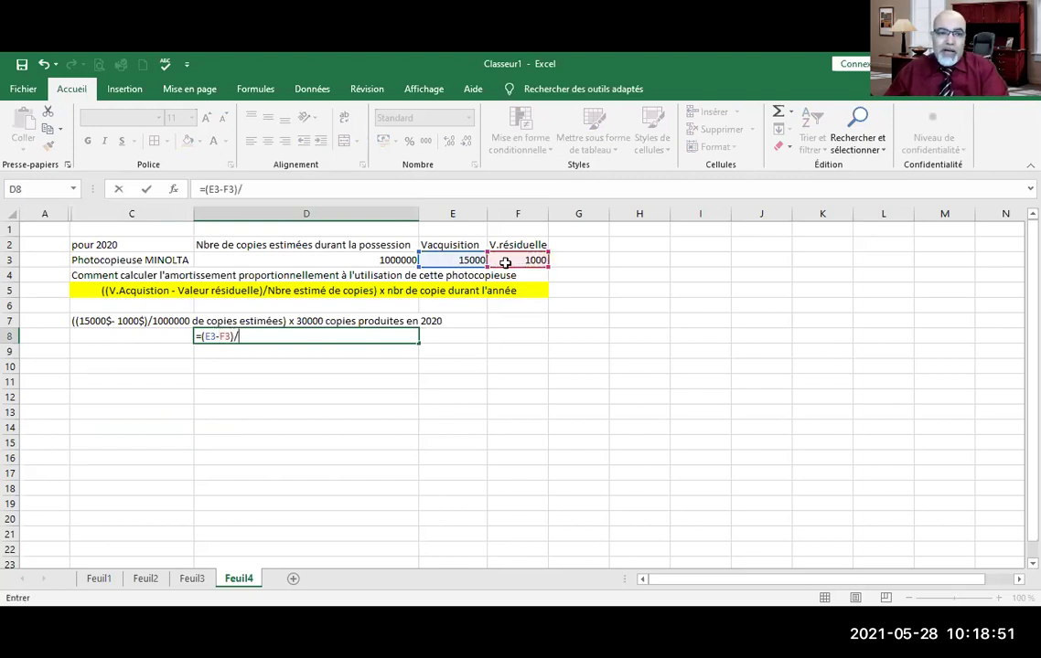
{"action": "left_click", "coordinate": [361, 258]}
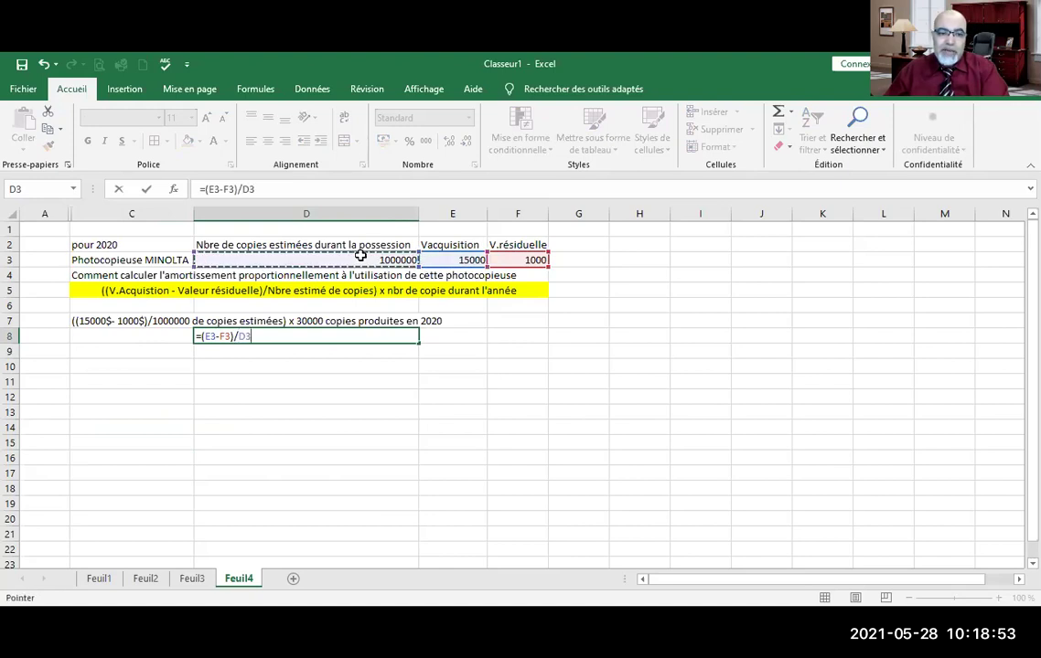
{"action": "type", "text": ")"}
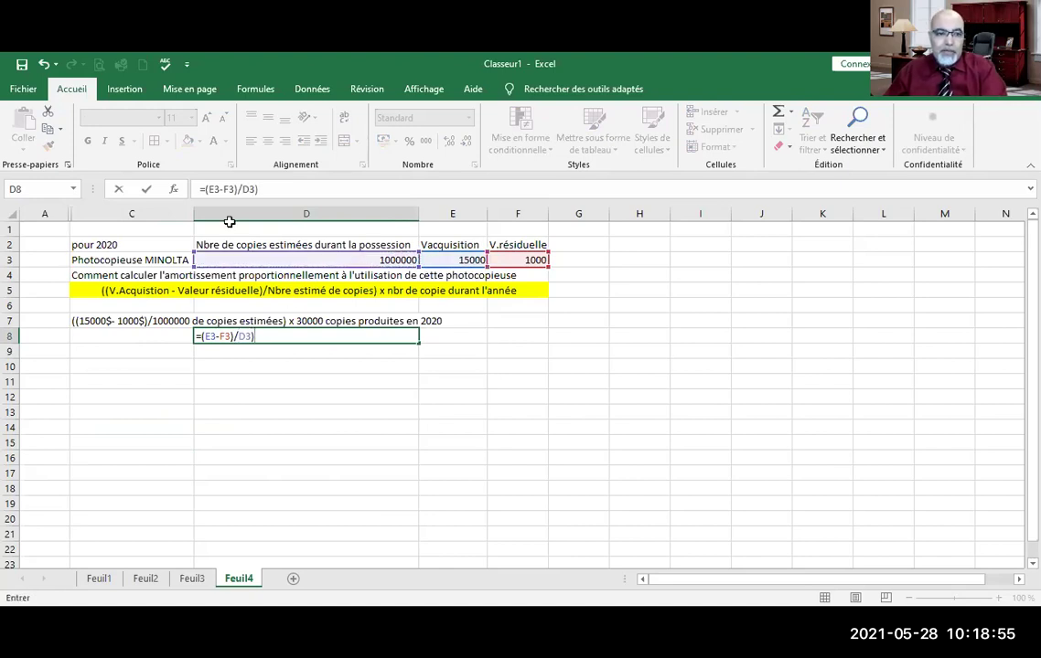
Complete the D8 formula with a second opening parenthesis and a multiplication by 30000, giving =((E3-F3)/D3)*30000.
{"action": "left_click", "coordinate": [203, 189]}
{"action": "type", "text": "("}
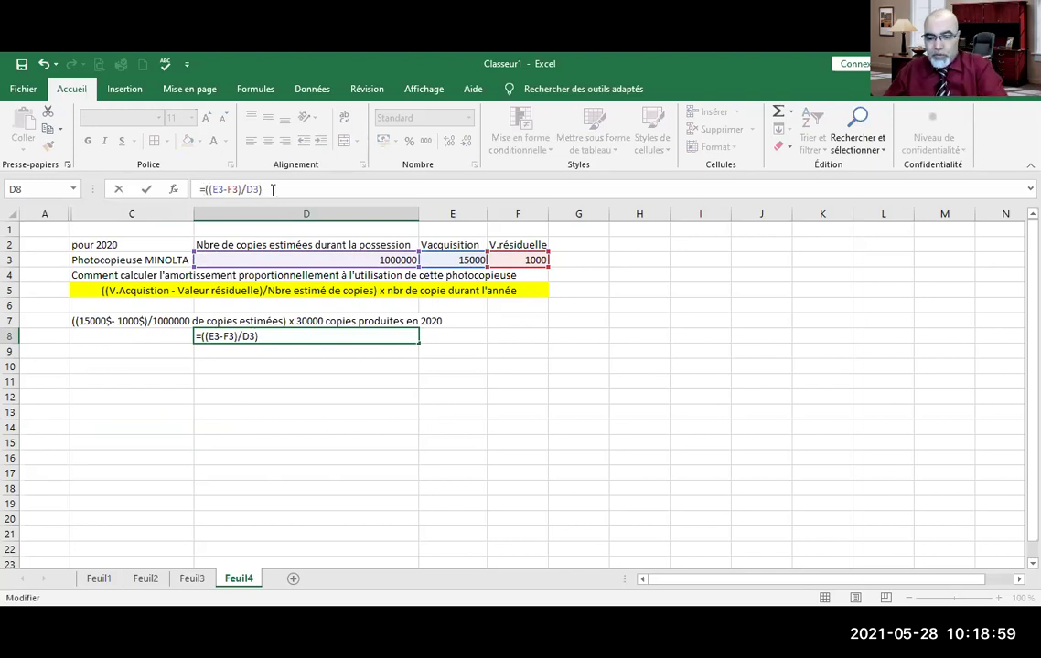
{"action": "type", "text": "*"}
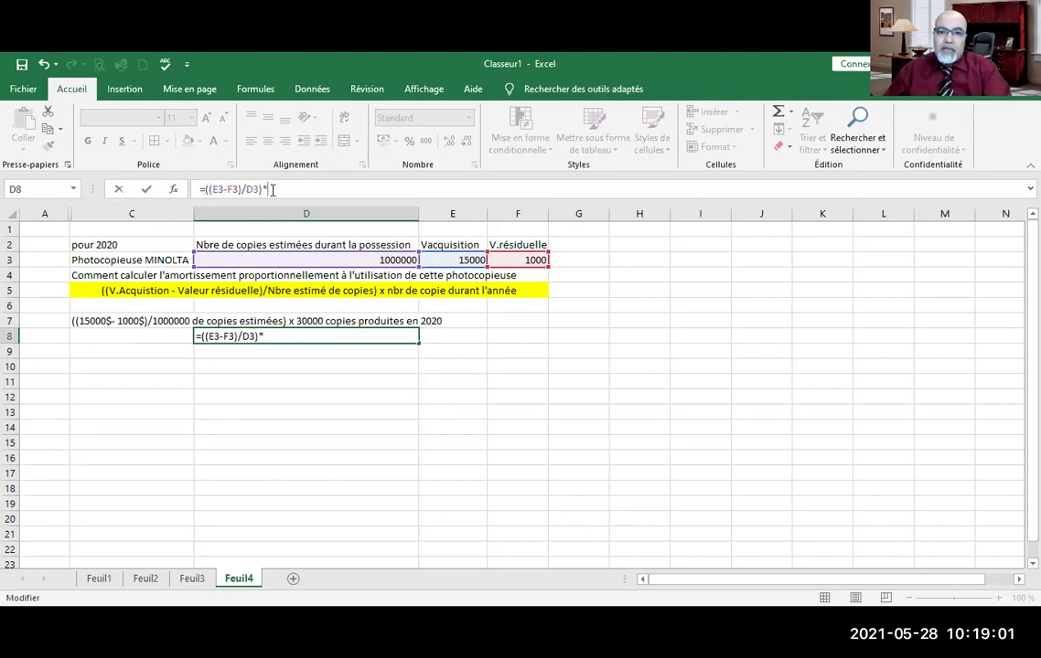
{"action": "type", "text": "3000"}
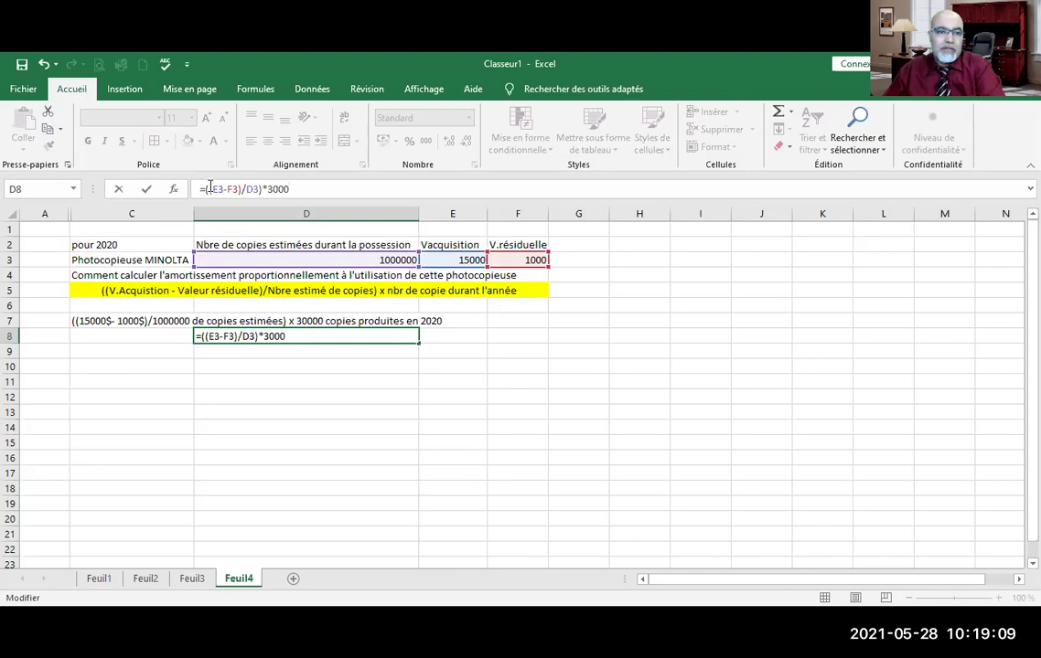
{"action": "type", "text": "0"}
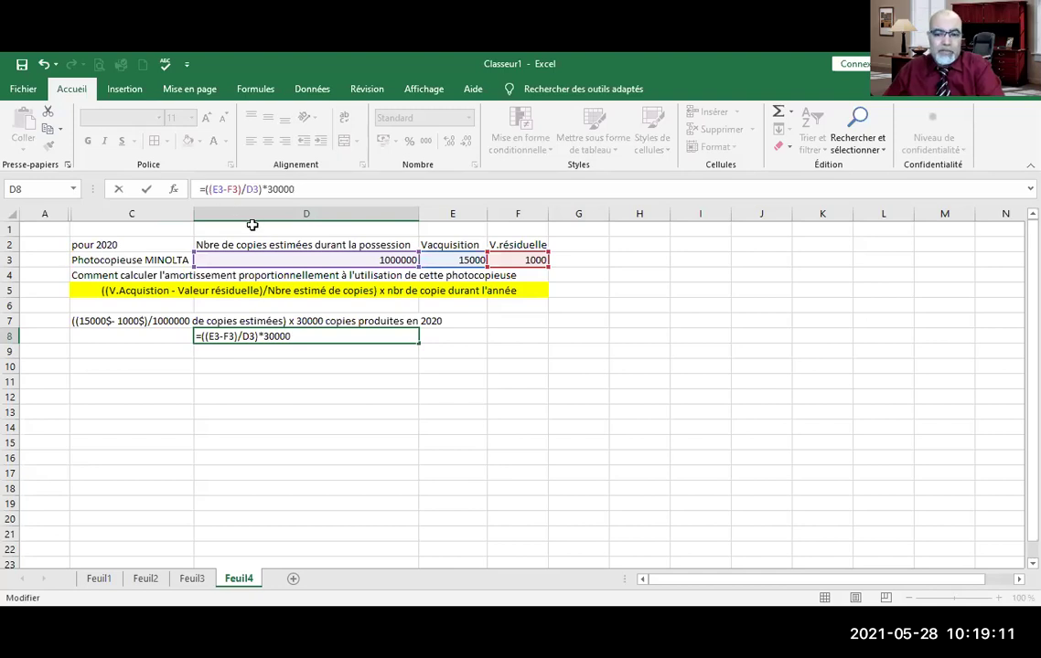
{"action": "key", "text": "ctrl+Return"}
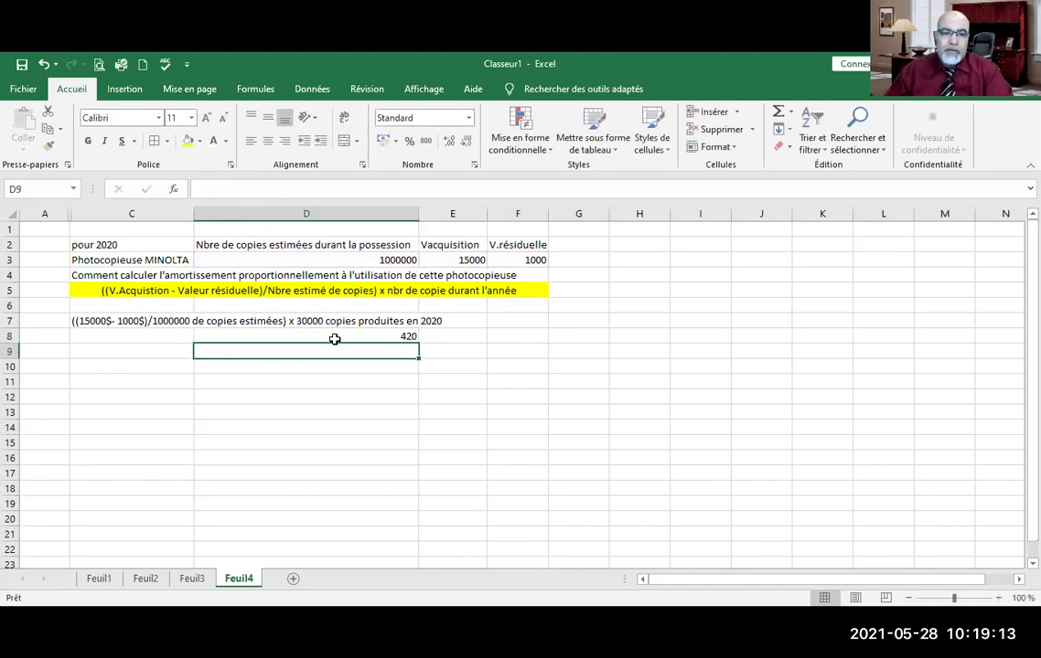
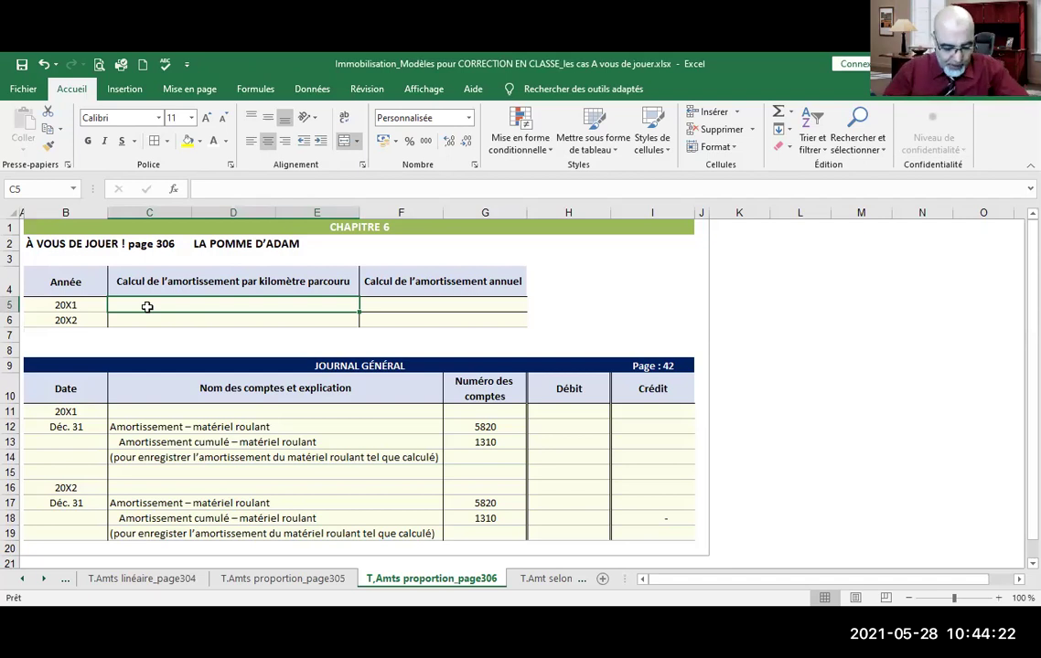
Begin the 20X1 depreciation-per-kilometre calculation text in C5 with (35 000$ - 5 000$).
{"action": "type", "text": "("}
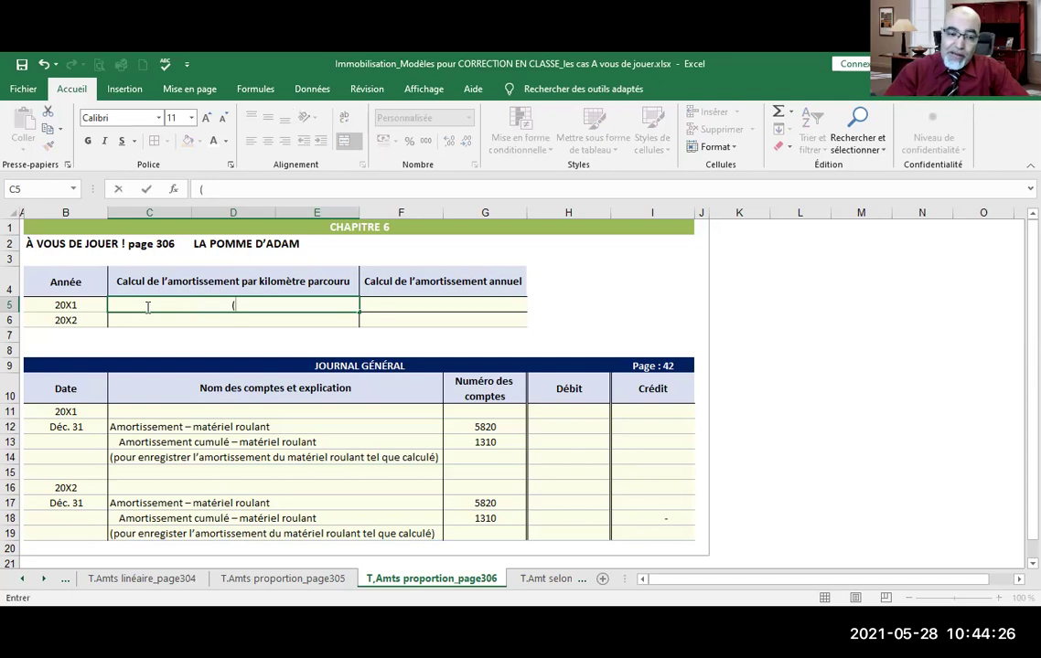
{"action": "type", "text": "35"}
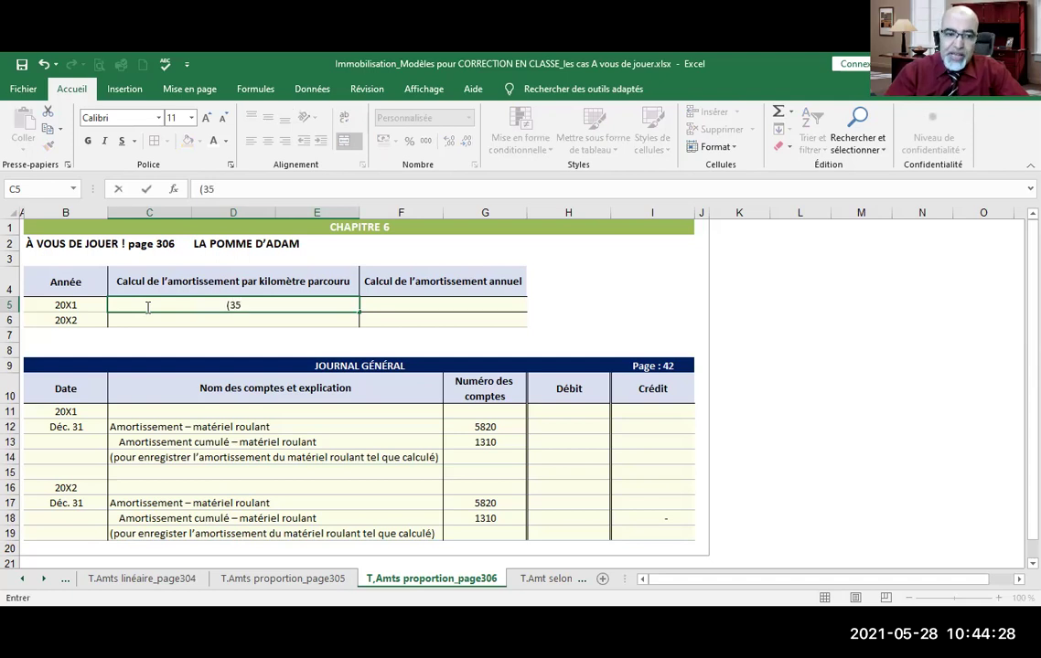
{"action": "type", "text": " 000$"}
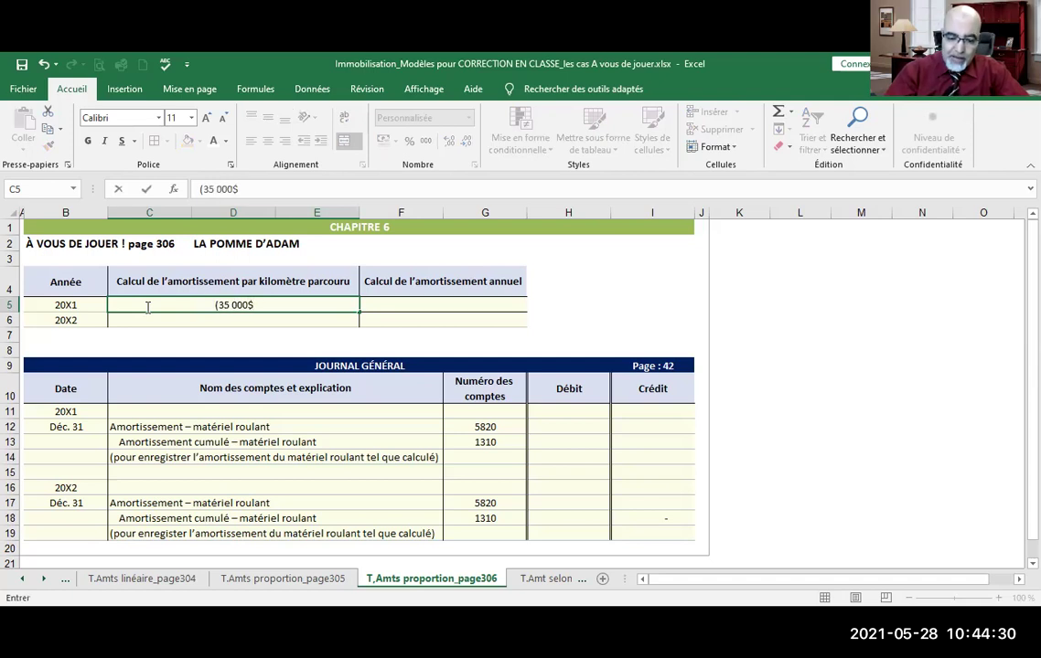
{"action": "type", "text": " -"}
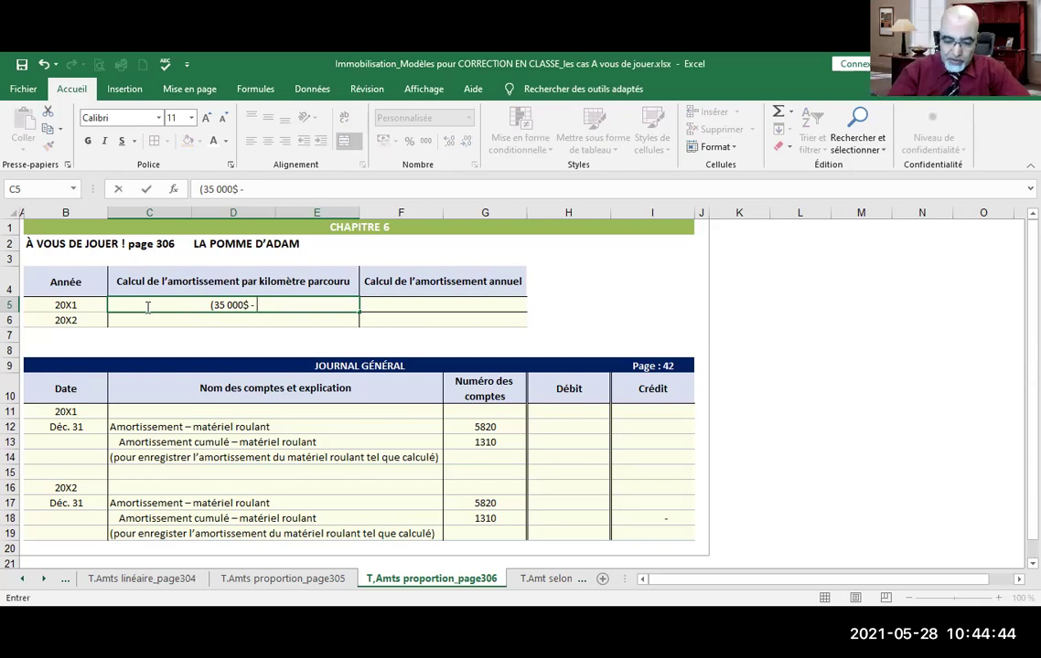
{"action": "type", "text": "5000"}
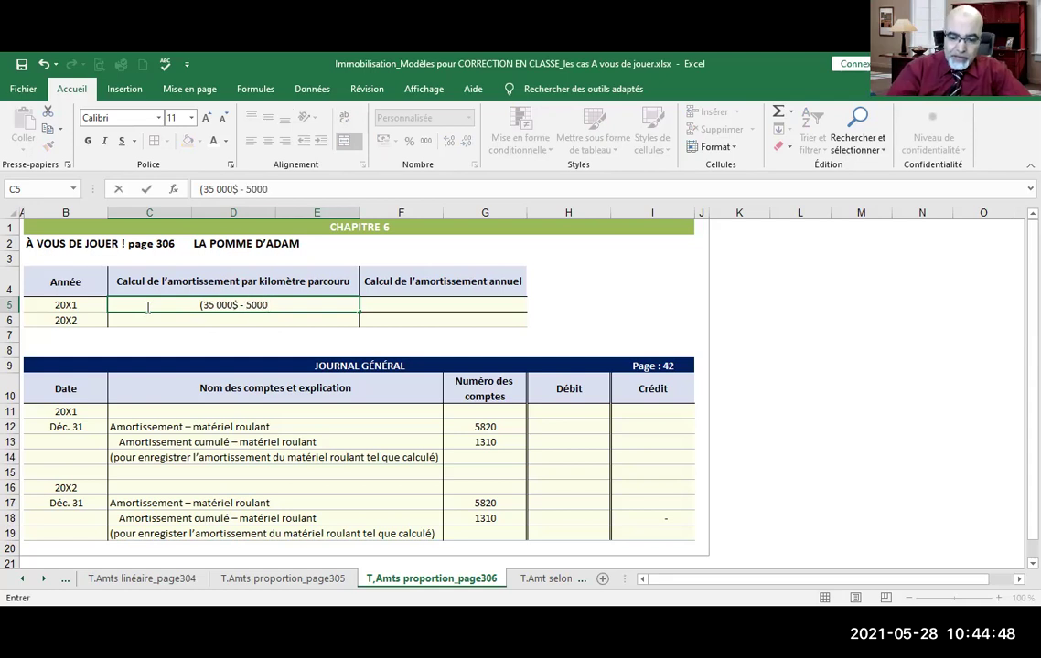
{"action": "key", "text": "Left"}
{"action": "key", "text": "Left"}
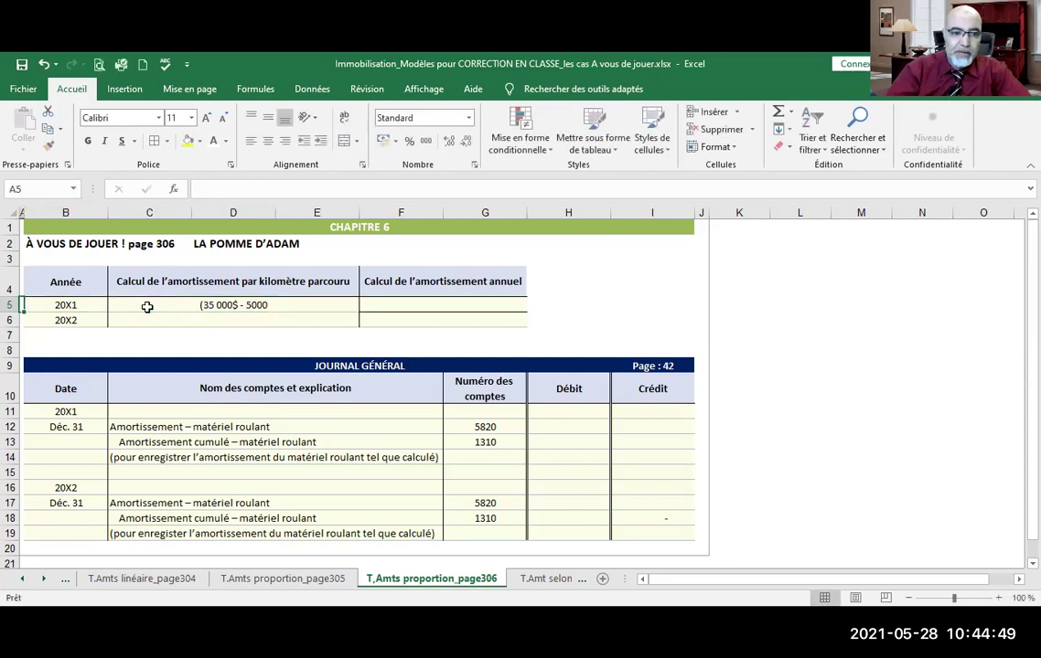
{"action": "left_click", "coordinate": [227, 305]}
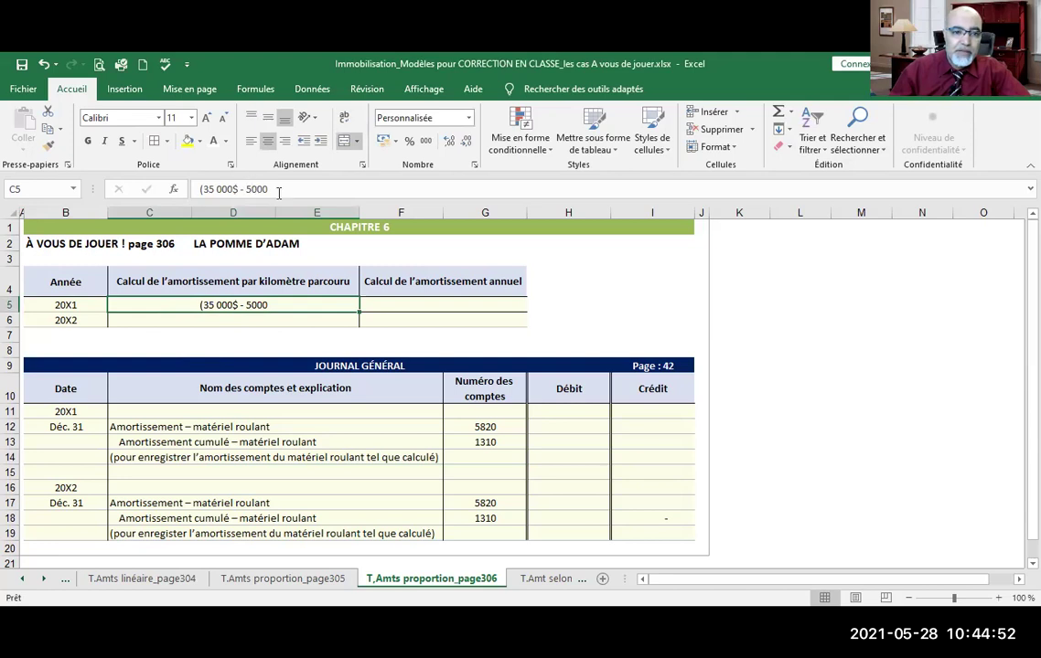
{"action": "left_click", "coordinate": [239, 189]}
{"action": "left_click", "coordinate": [279, 189]}
{"action": "type", "text": "$)"}
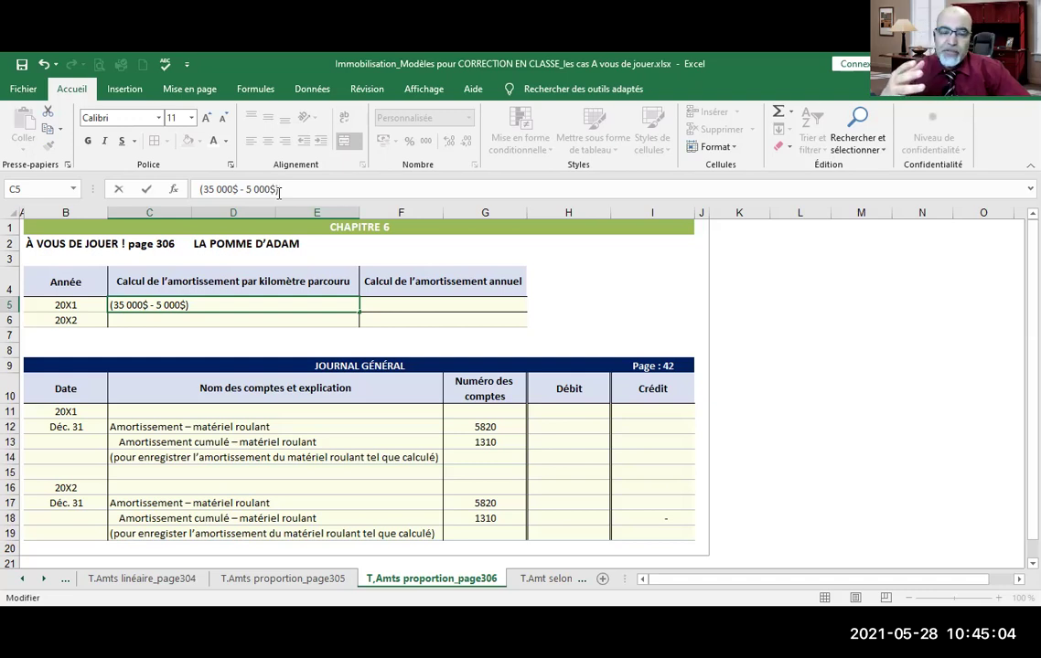
Complete the C5 calculation text by appending /120 000km = 0,25$/km after the closing parenthesis.
{"action": "type", "text": "/"}
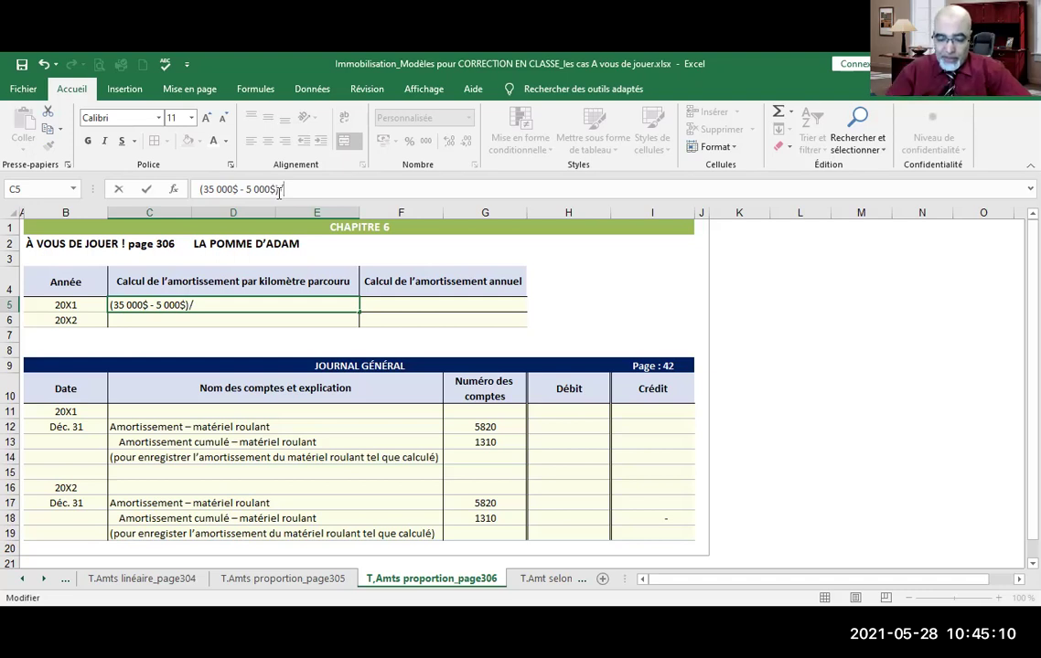
{"action": "type", "text": "12"}
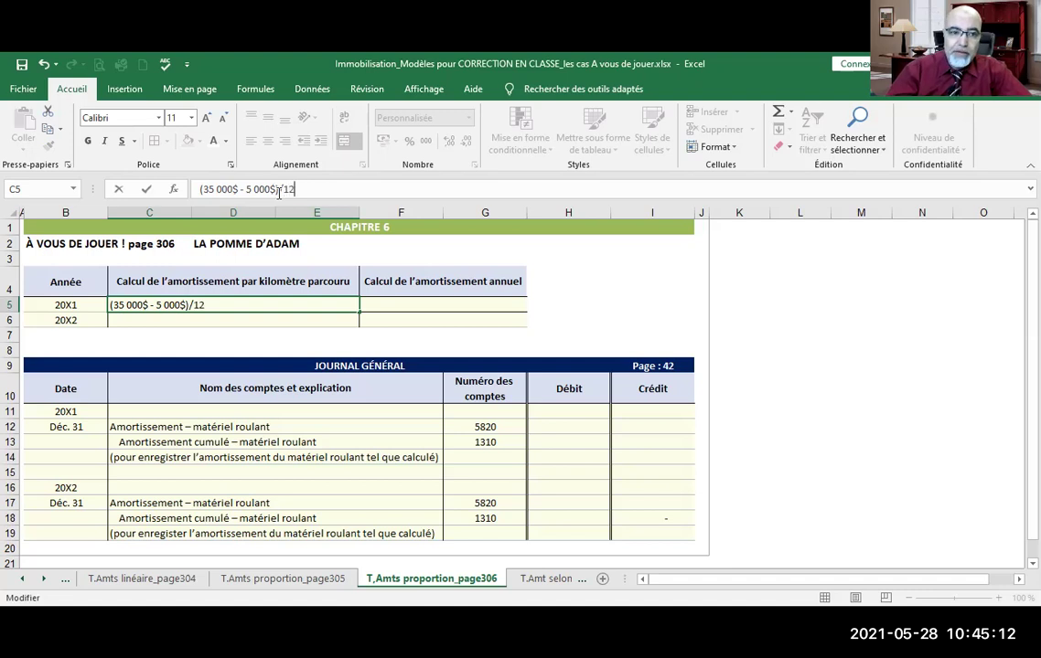
{"action": "type", "text": "0 000"}
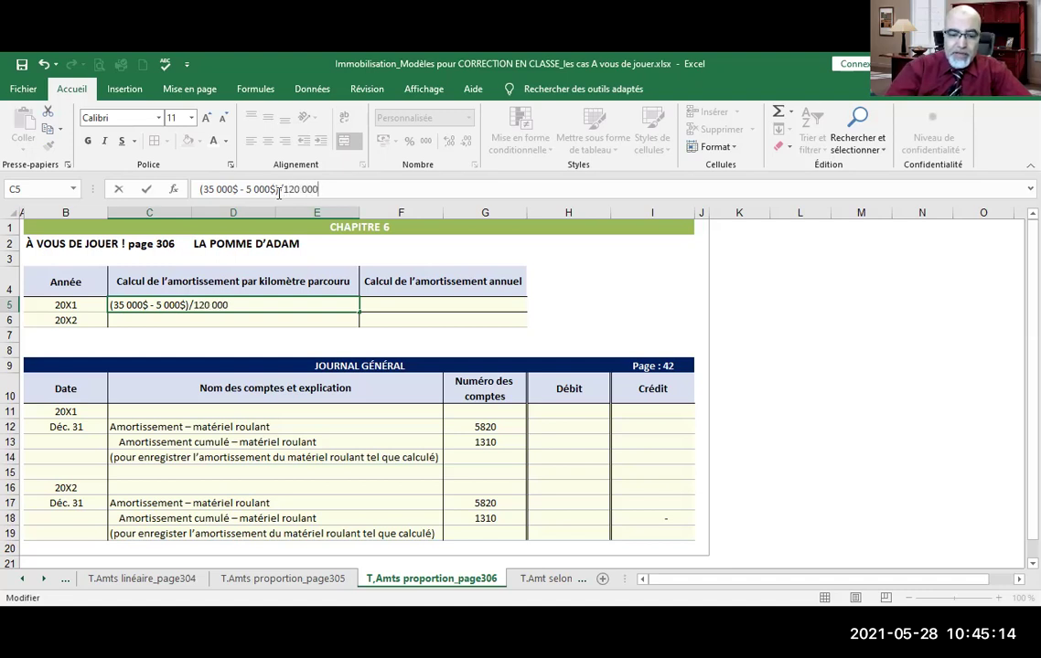
{"action": "type", "text": "km = 0,25"}
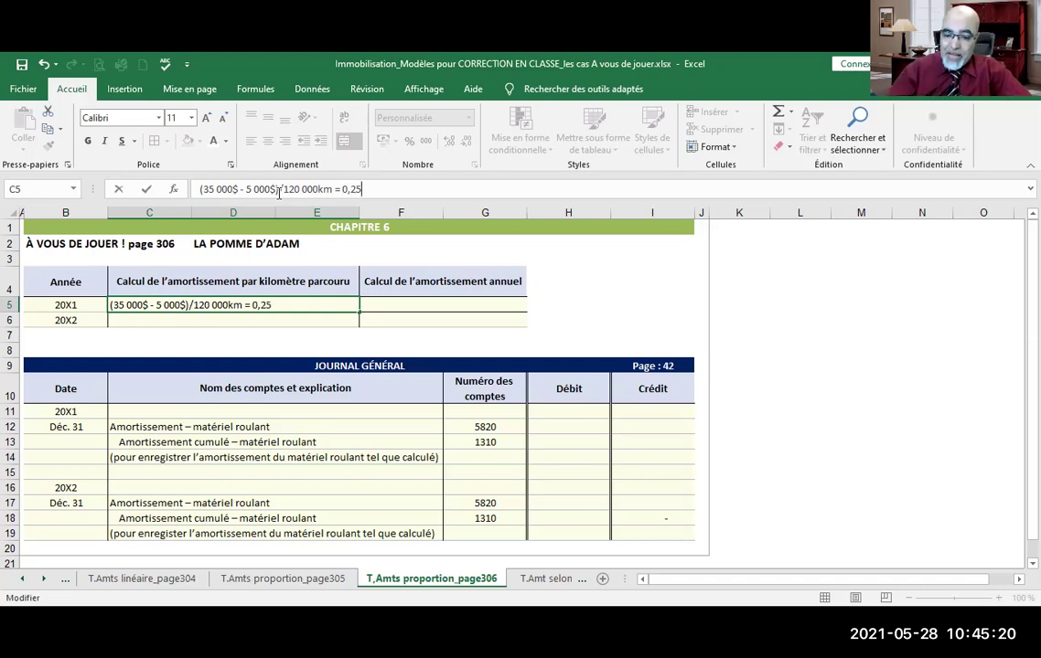
{"action": "type", "text": "$/m"}
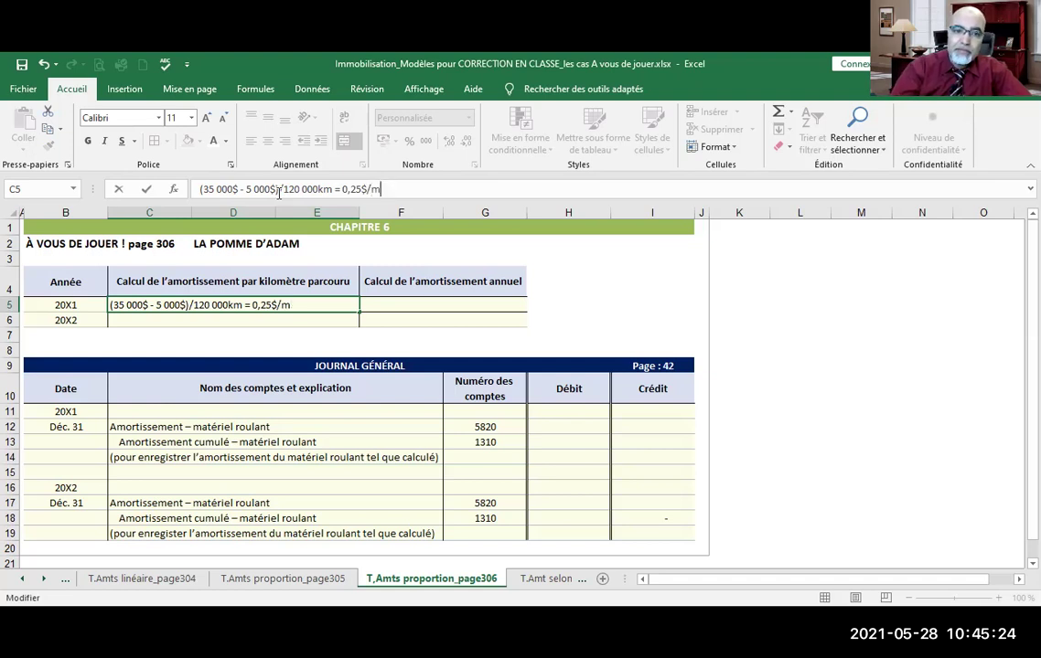
{"action": "key", "text": "BackSpace"}
{"action": "type", "text": "km"}
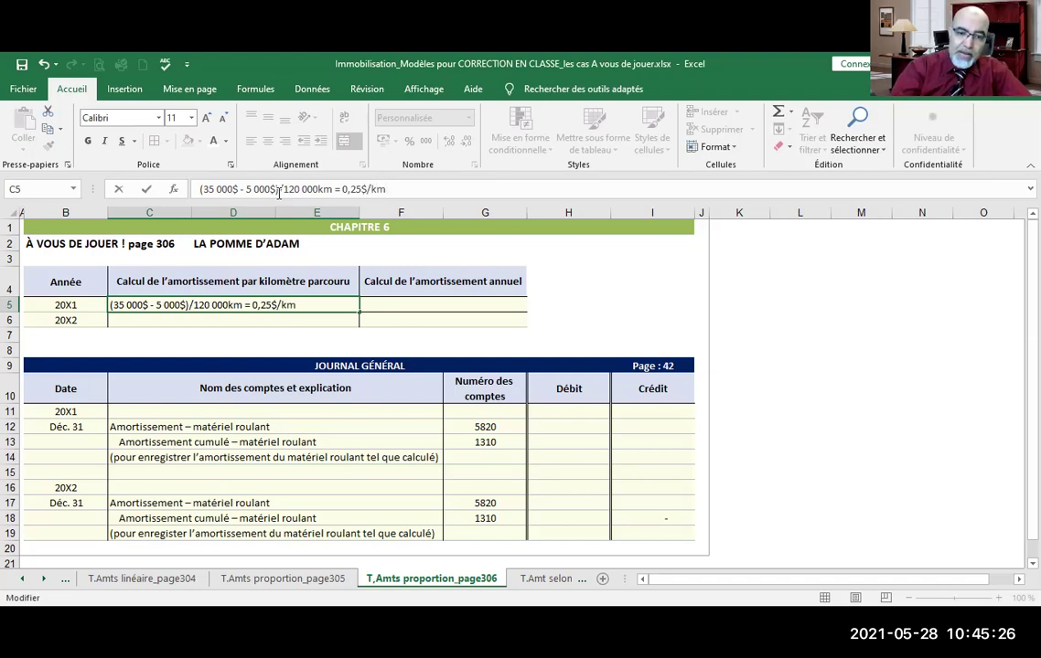
{"action": "left_click", "coordinate": [631, 291]}
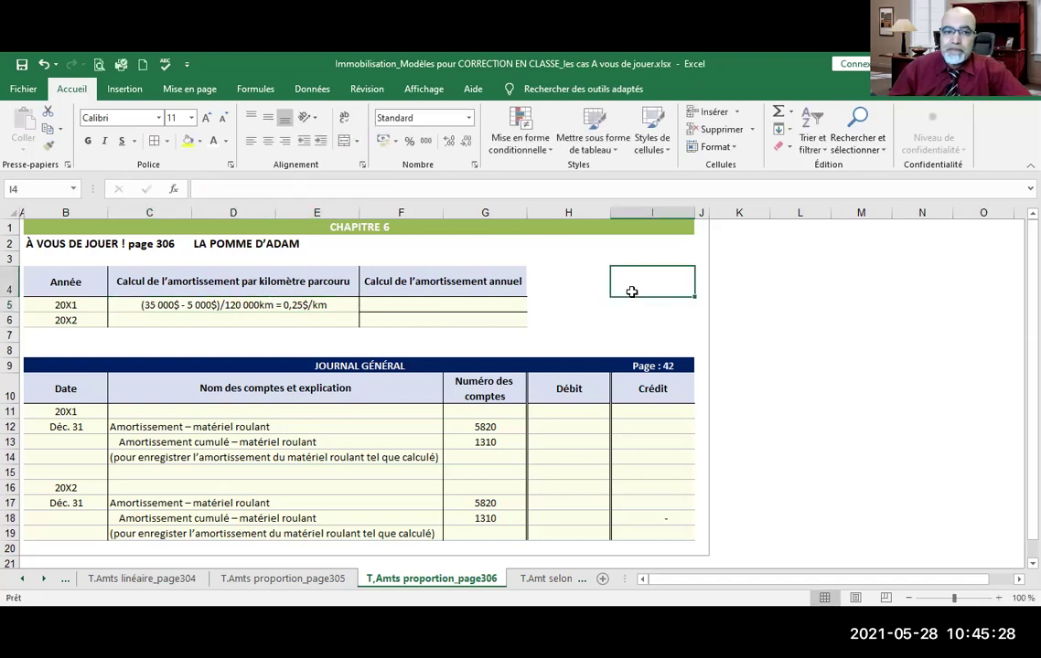
Calculate the 20X1 annual depreciation in F5 with the formula =0,25*2000.
{"action": "left_click", "coordinate": [404, 304]}
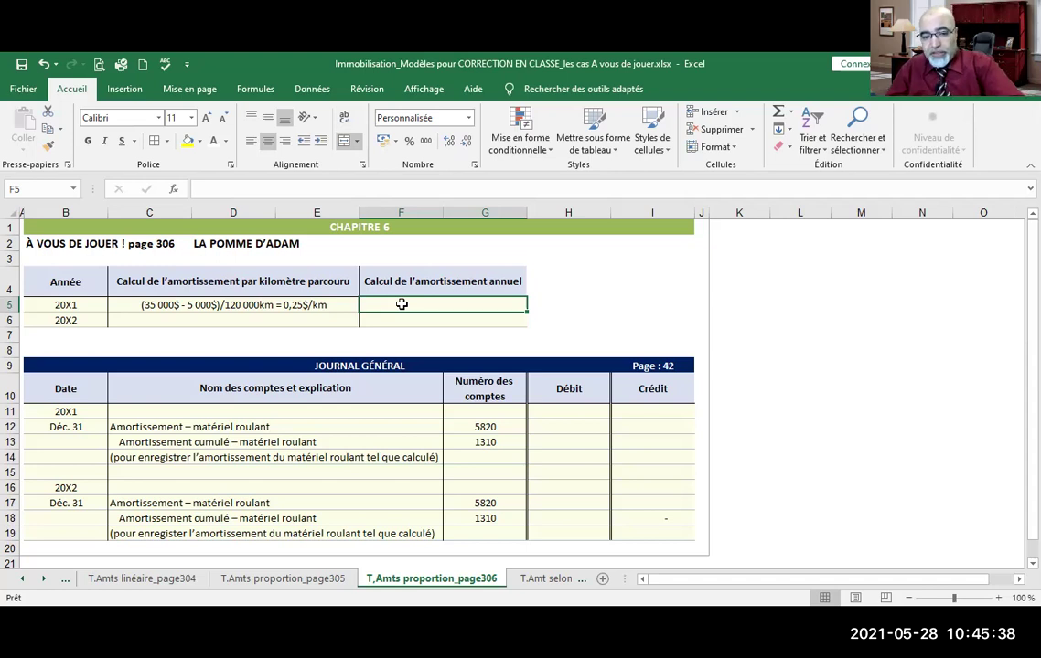
{"action": "type", "text": "="}
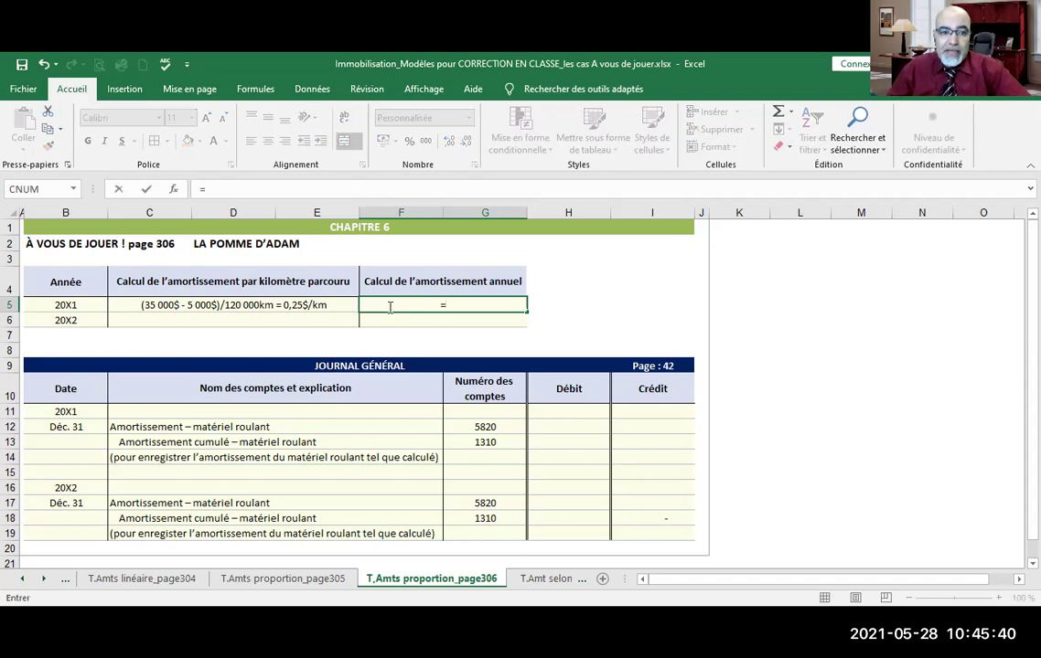
{"action": "type", "text": "0,25"}
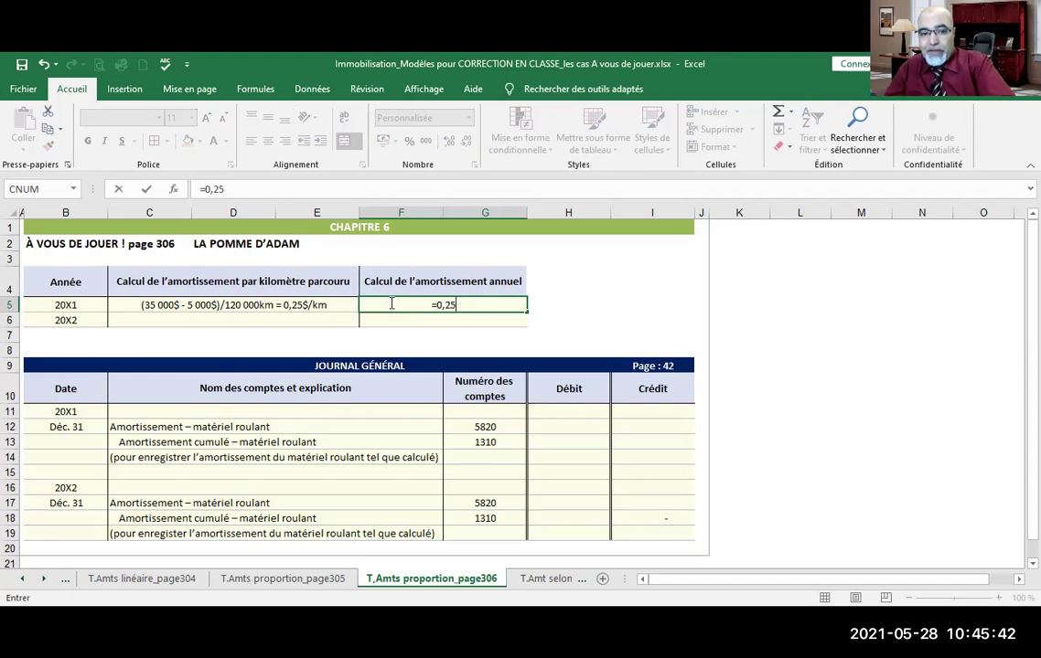
{"action": "type", "text": "*"}
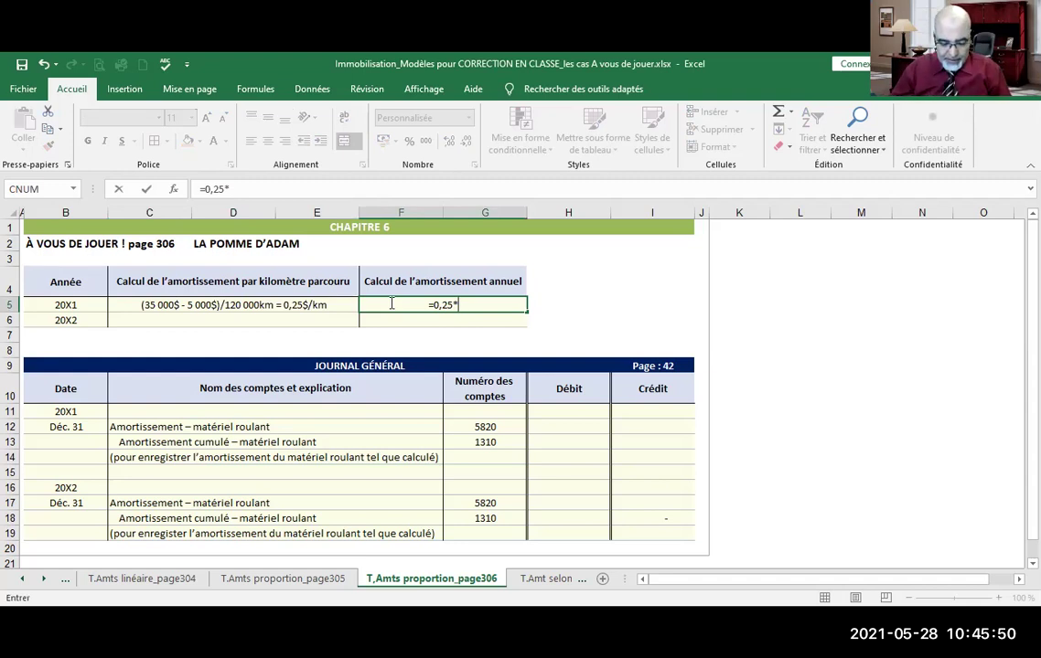
{"action": "type", "text": "2"}
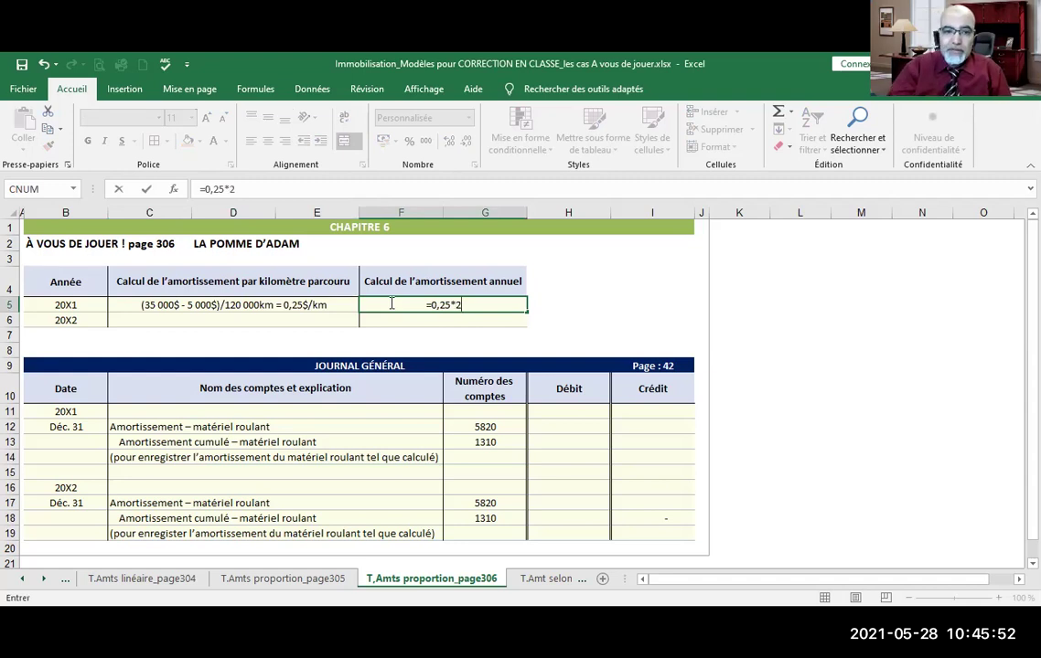
{"action": "type", "text": "000"}
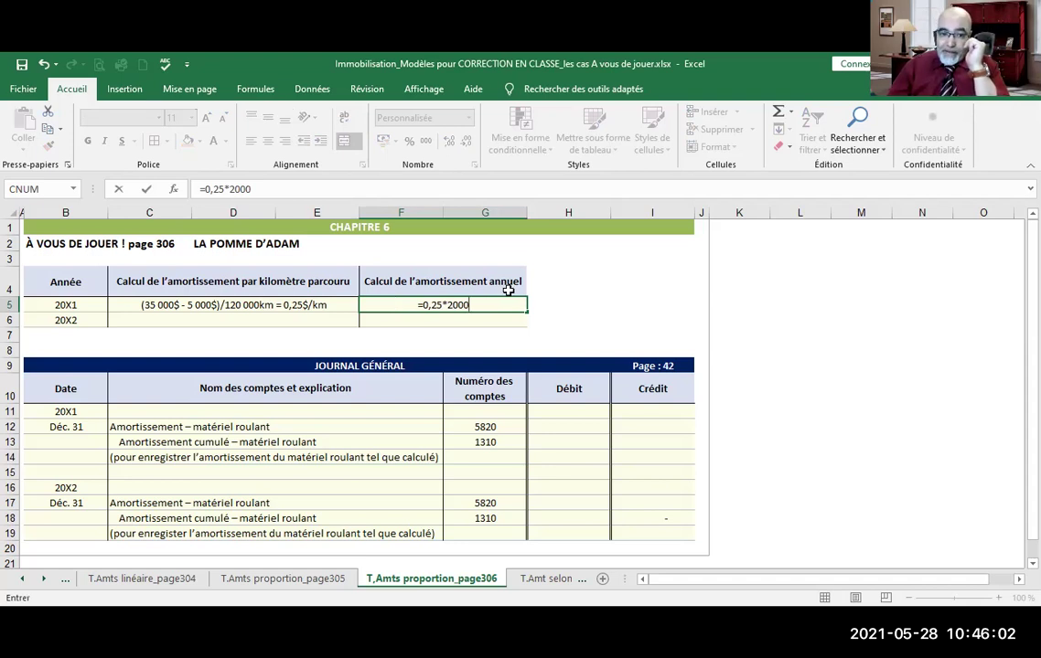
{"action": "key", "text": "Return"}
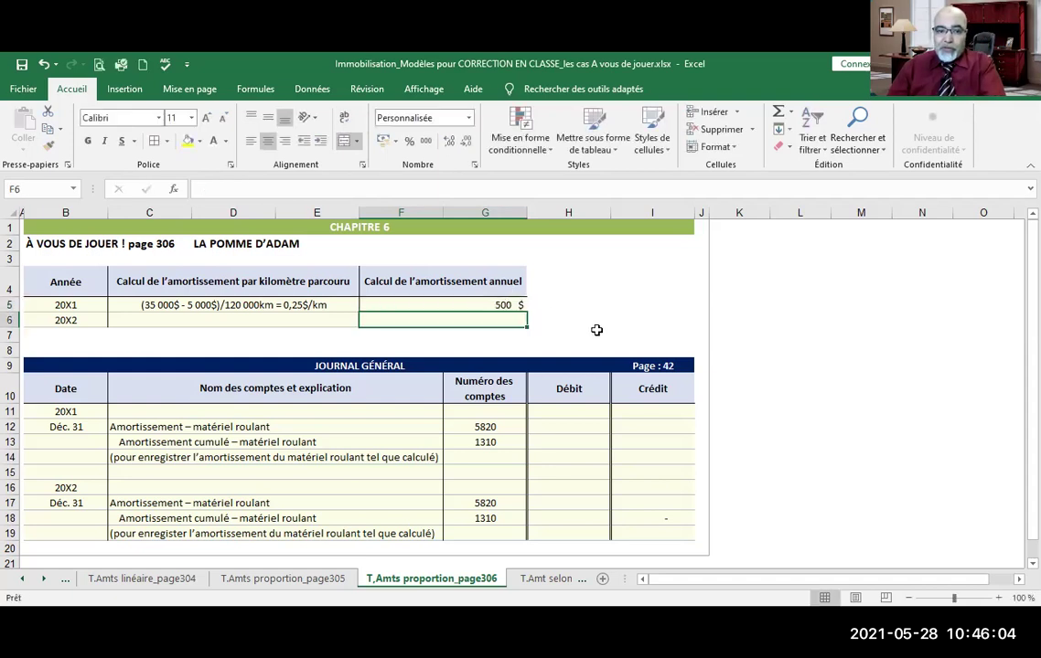
Try a two-month proration of the 20X1 annual depreciation in H5 with the formula =F5*(2/12).
{"action": "left_click", "coordinate": [480, 303]}
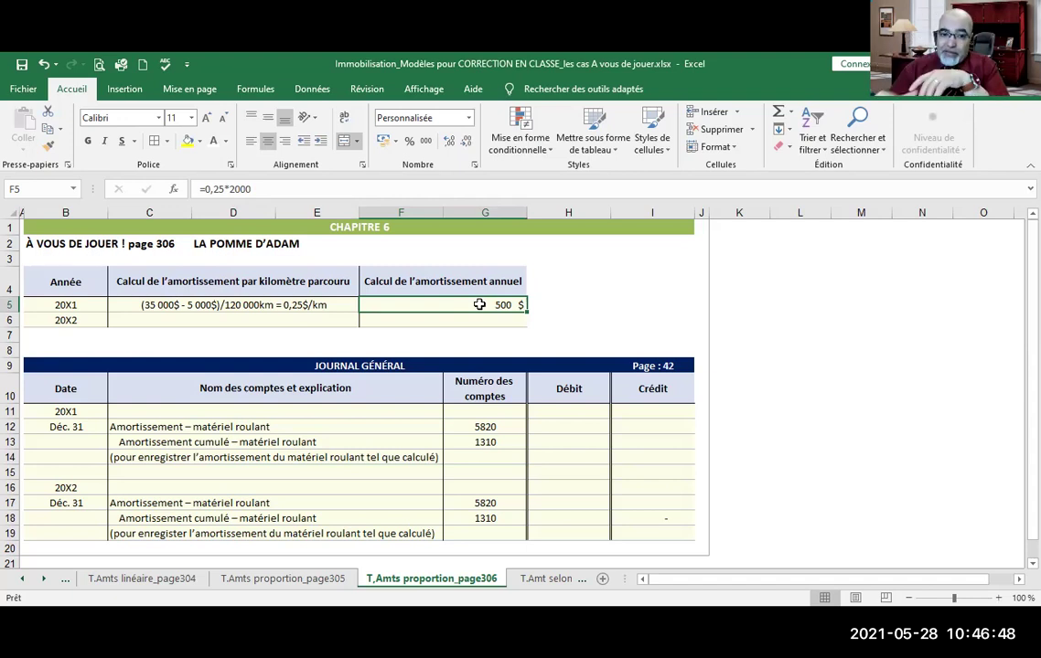
{"action": "left_click", "coordinate": [552, 304]}
{"action": "type", "text": "="}
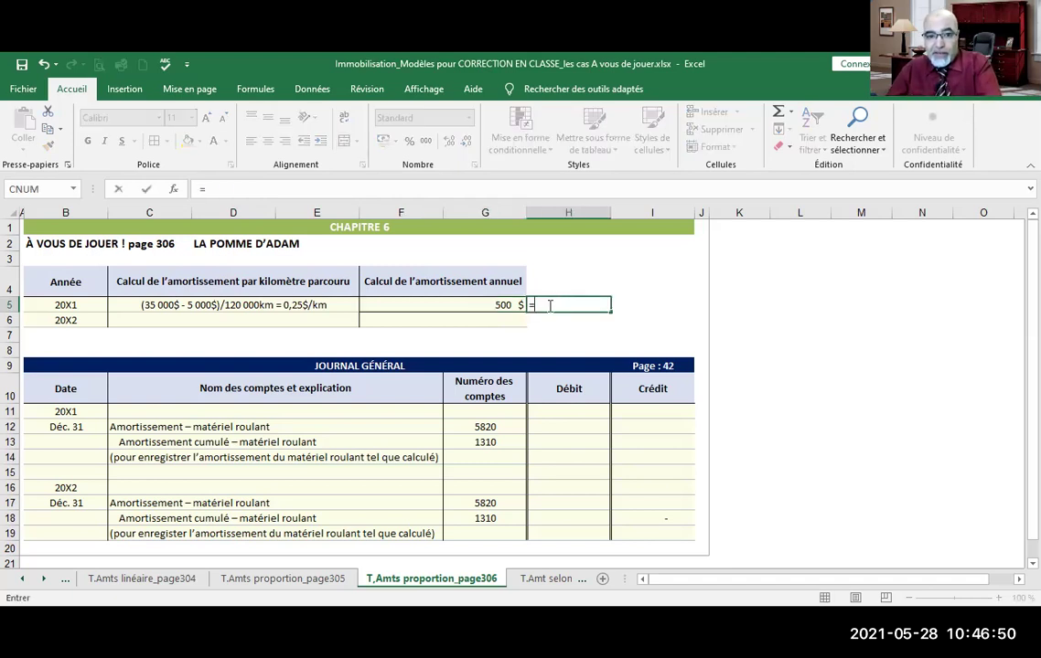
{"action": "left_click", "coordinate": [504, 305]}
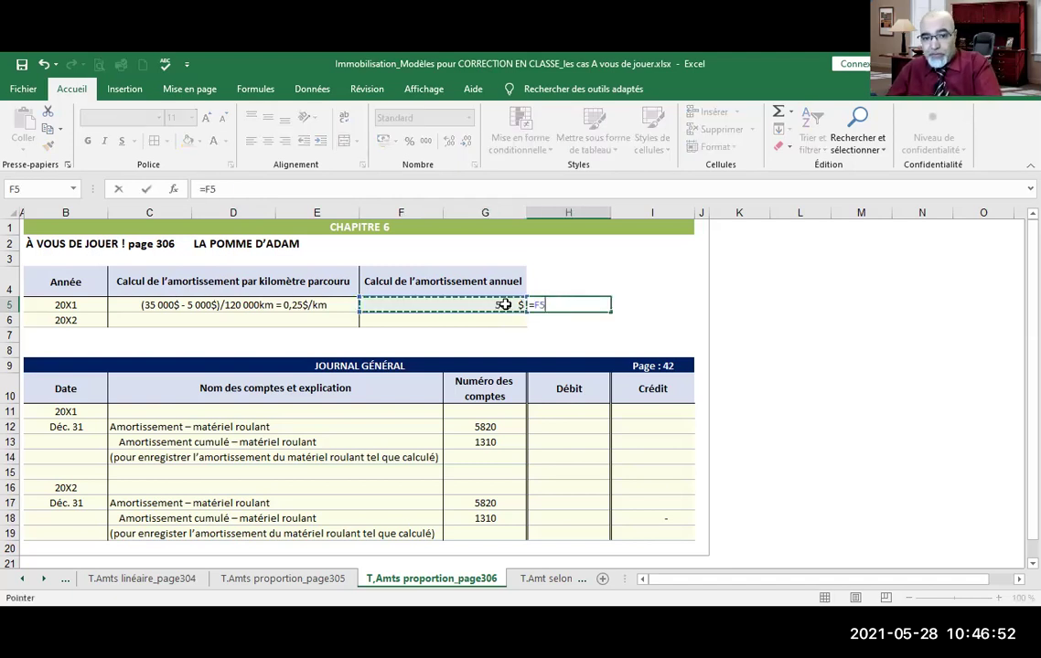
{"action": "type", "text": "*"}
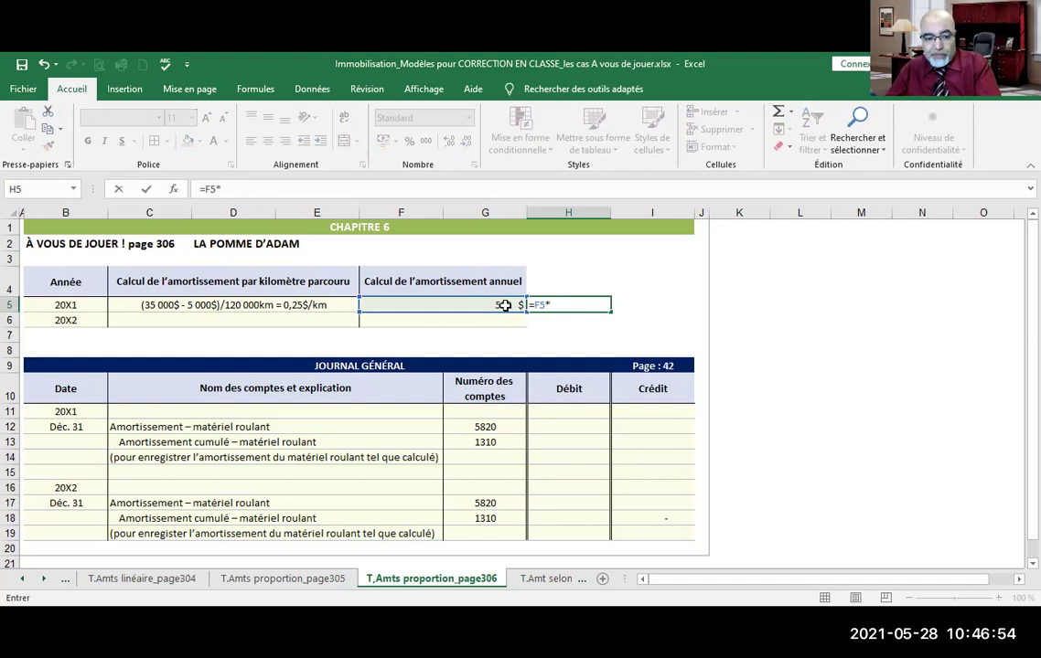
{"action": "type", "text": "(2/"}
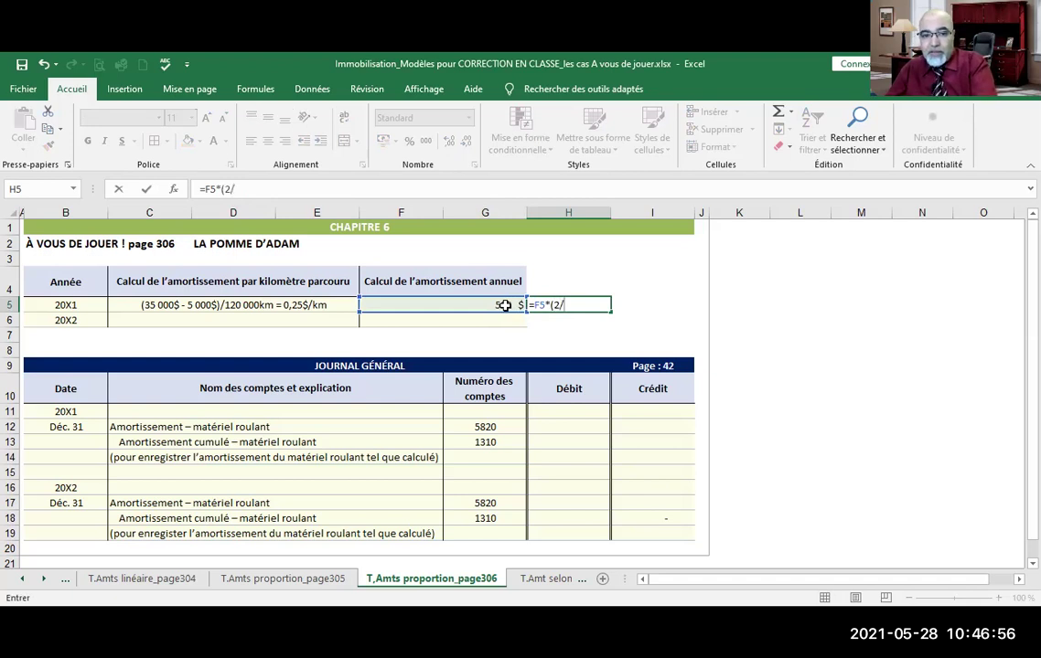
{"action": "type", "text": "12)"}
{"action": "key", "text": "ctrl+Return"}
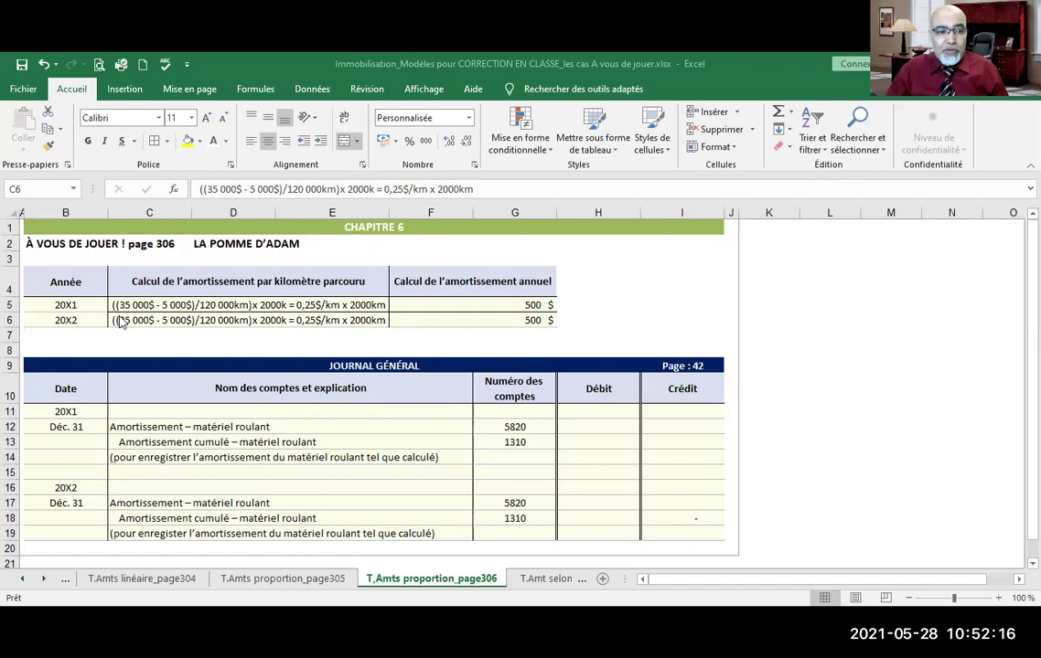
Change both 2000 kilometre figures in the 20X2 calculation text in C6 to 3200.
{"action": "left_click", "coordinate": [119, 322]}
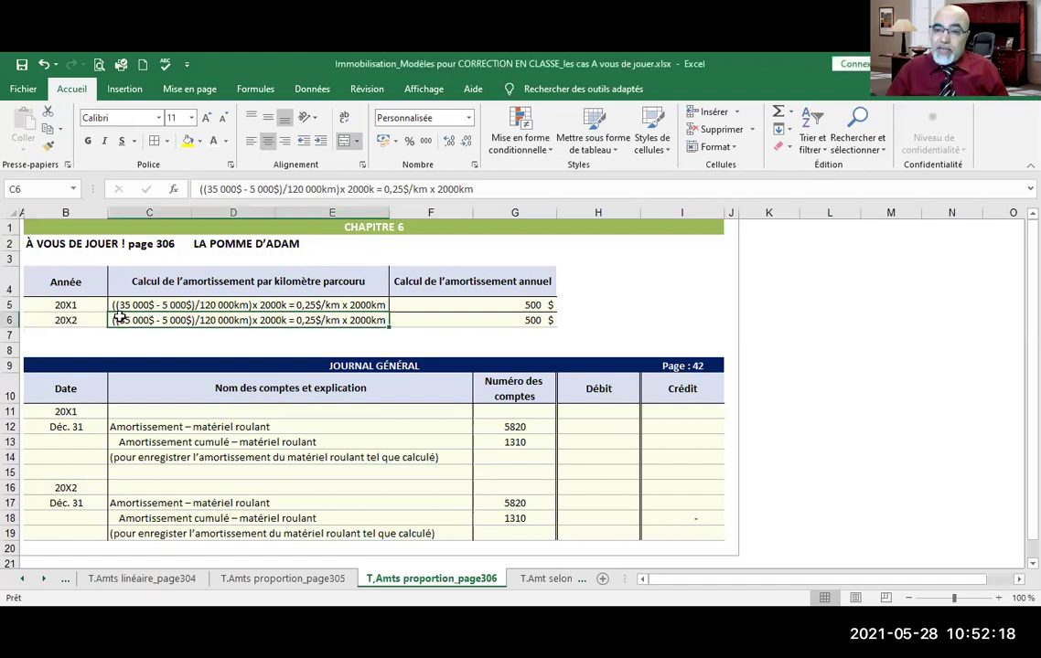
{"action": "double_click", "coordinate": [365, 322]}
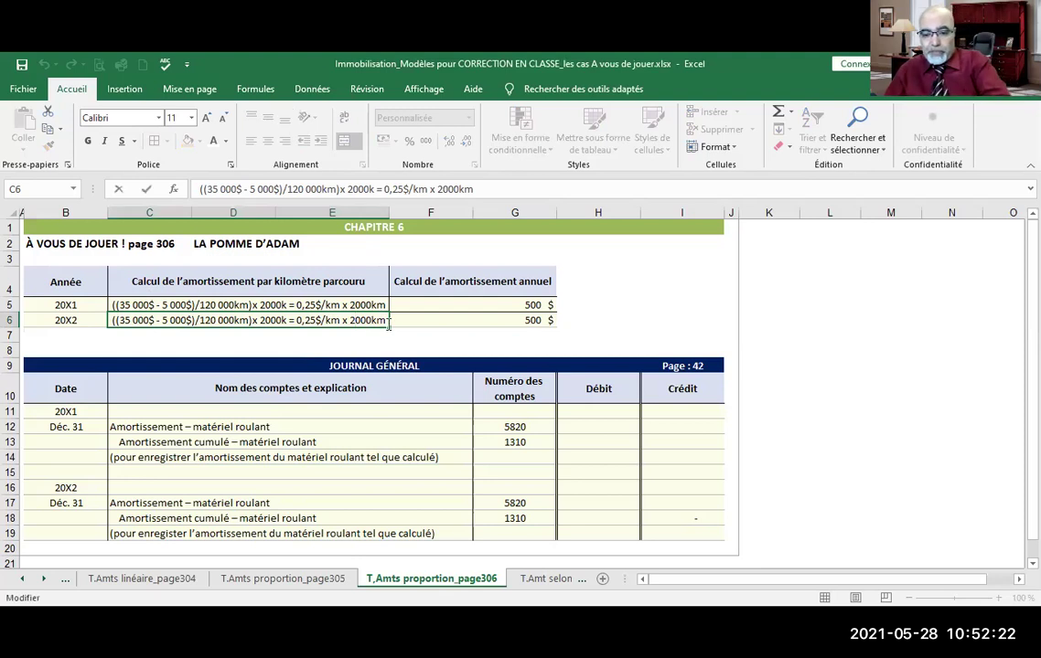
{"action": "key", "text": "Delete"}
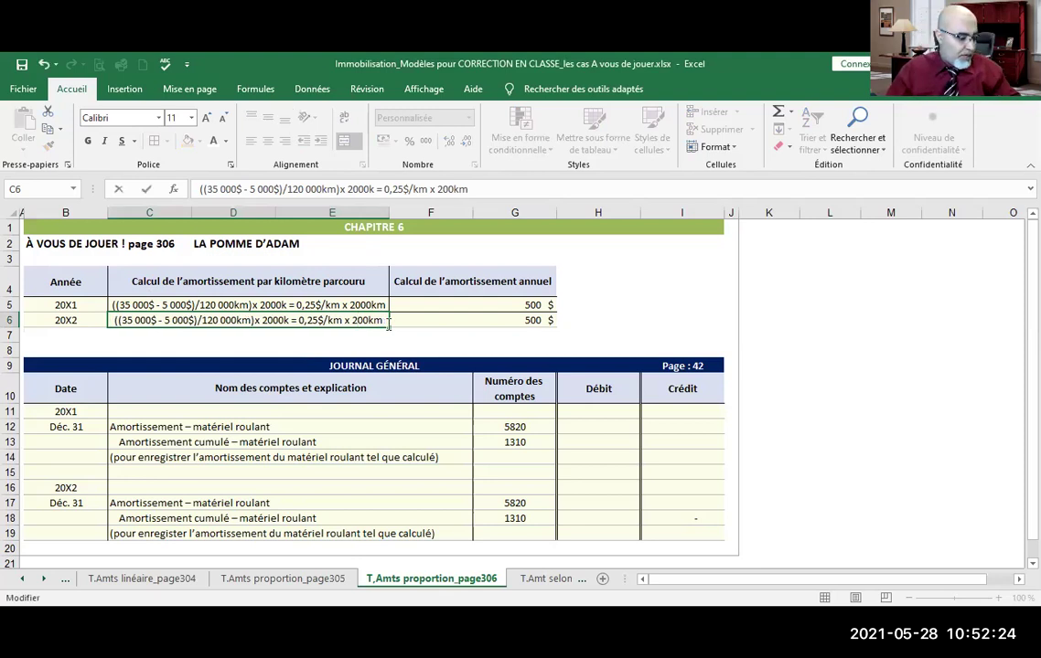
{"action": "key", "text": "BackSpace"}
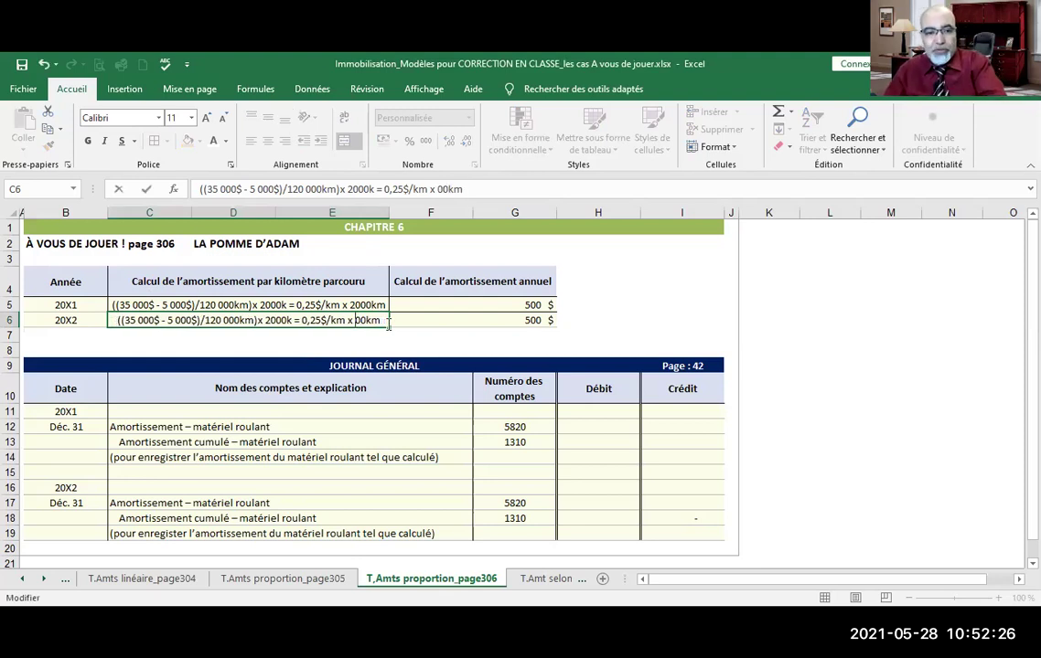
{"action": "type", "text": "32"}
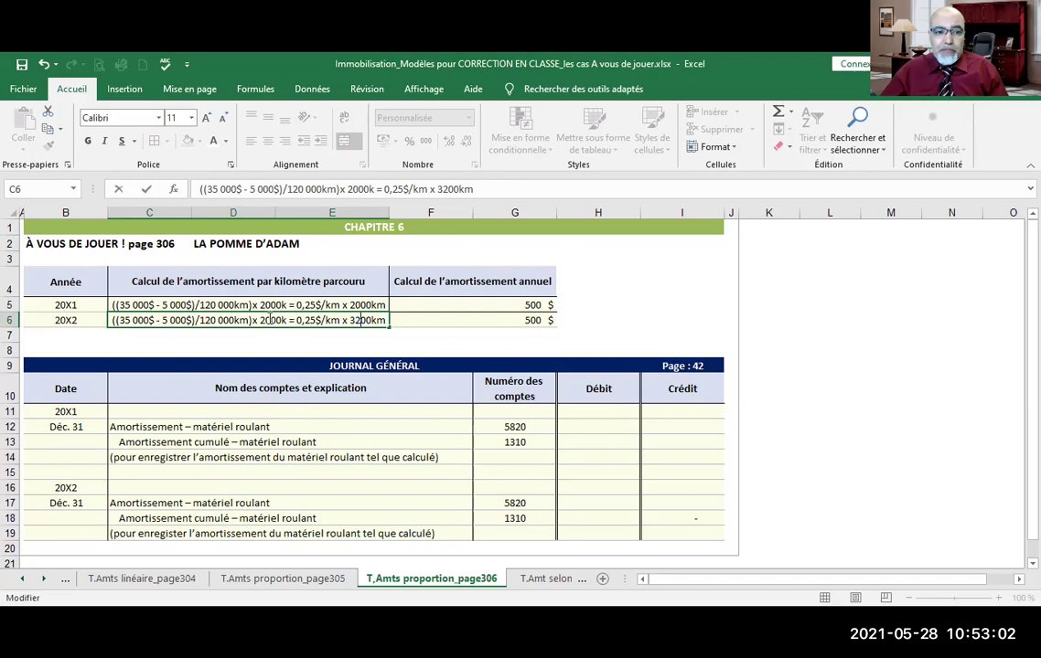
{"action": "left_click_drag", "start_coordinate": [261, 319], "coordinate": [291, 335]}
{"action": "type", "text": "3200"}
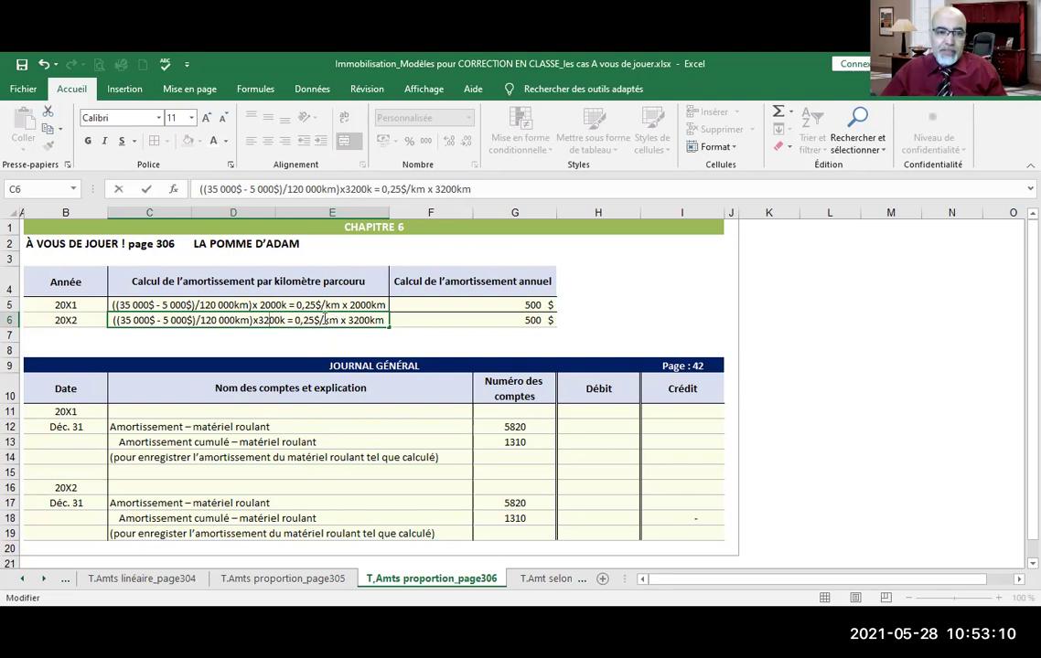
Change the 20X2 annual depreciation formula in F6 to =0,25*3200.
{"action": "left_click", "coordinate": [484, 321]}
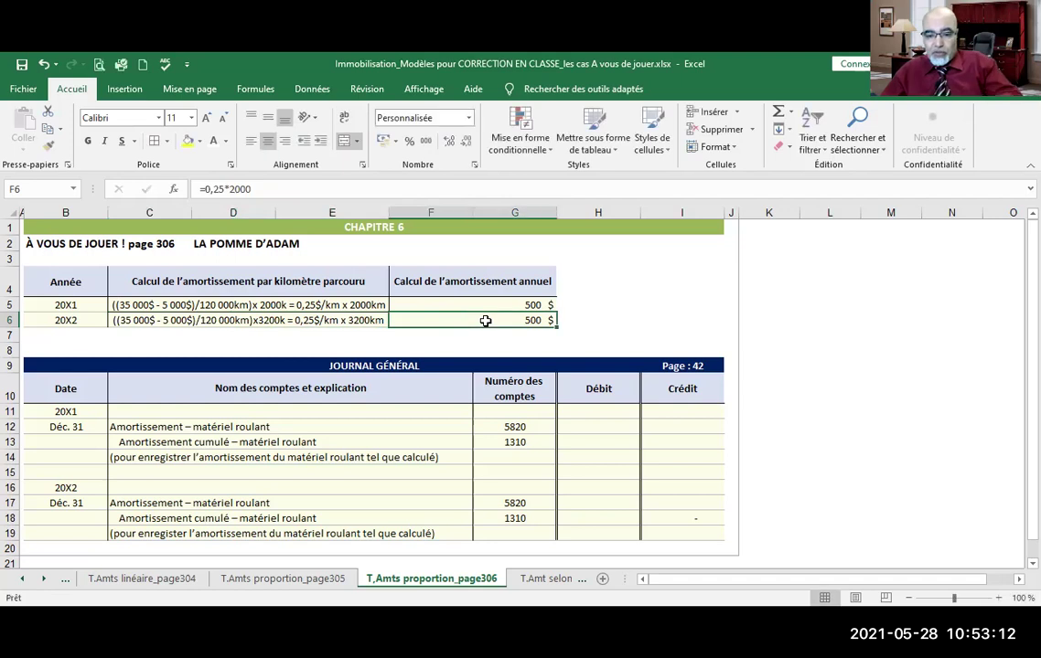
{"action": "left_click", "coordinate": [237, 189]}
{"action": "key", "text": "BackSpace"}
{"action": "key", "text": "BackSpace"}
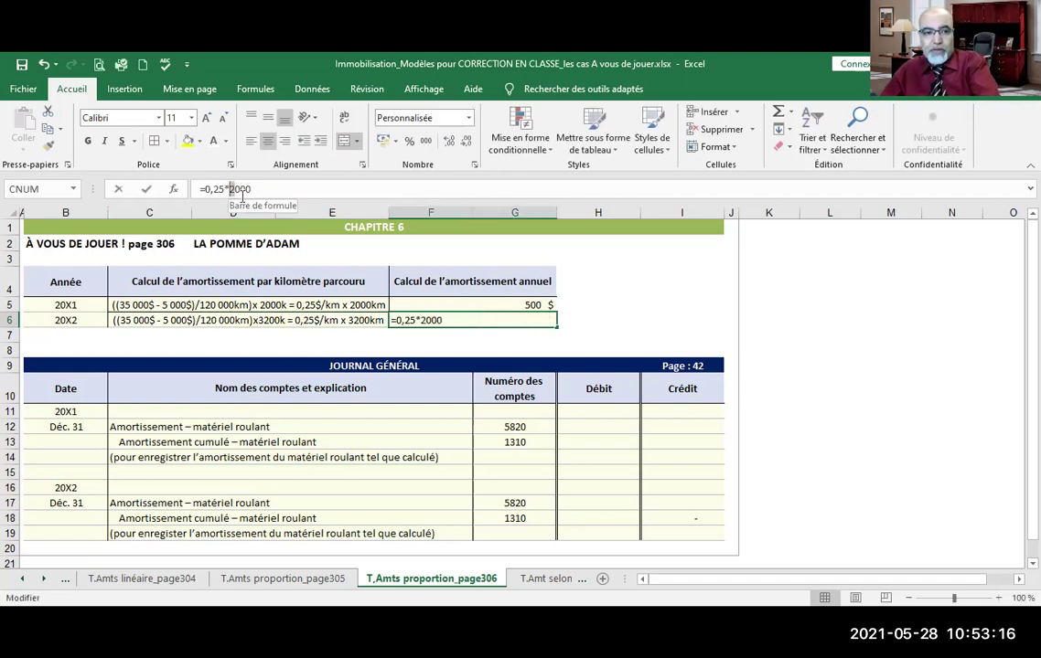
{"action": "type", "text": "32"}
{"action": "key", "text": "Return"}
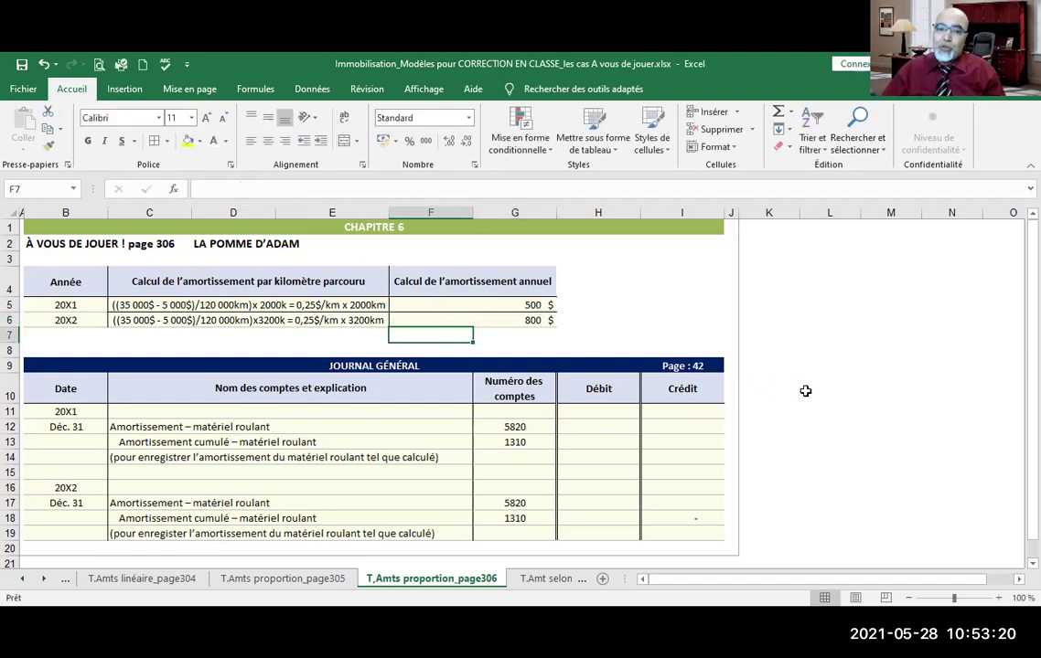
{"action": "scroll", "coordinate": [832, 385], "scroll_direction": "down", "scroll_amount": 1}
{"action": "scroll", "coordinate": [832, 385], "scroll_direction": "up", "scroll_amount": 1}
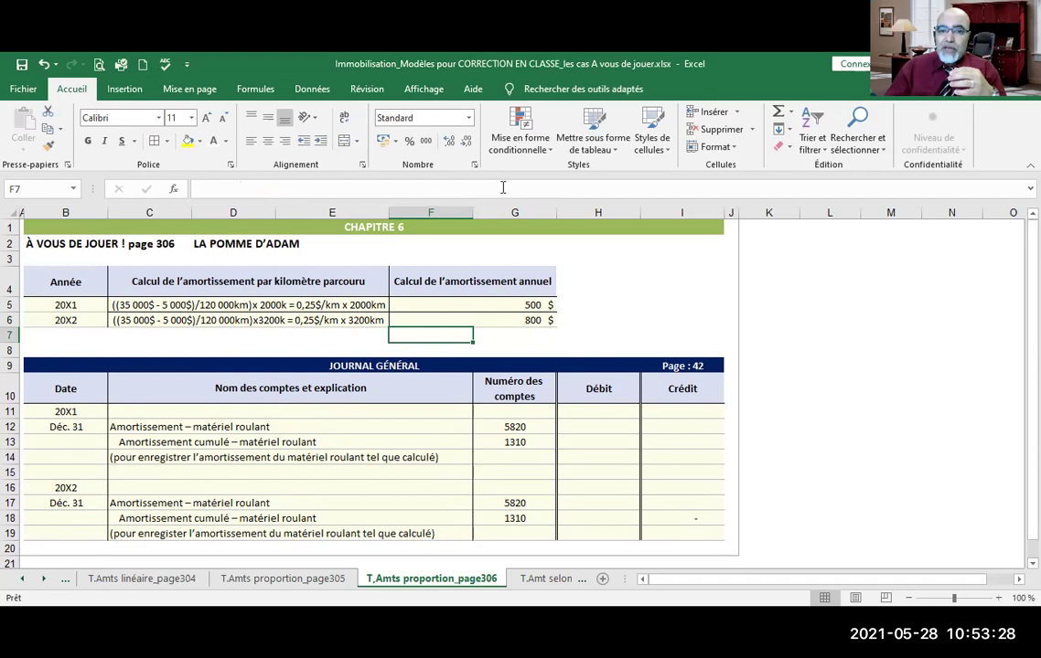
{"action": "left_click", "coordinate": [474, 165]}
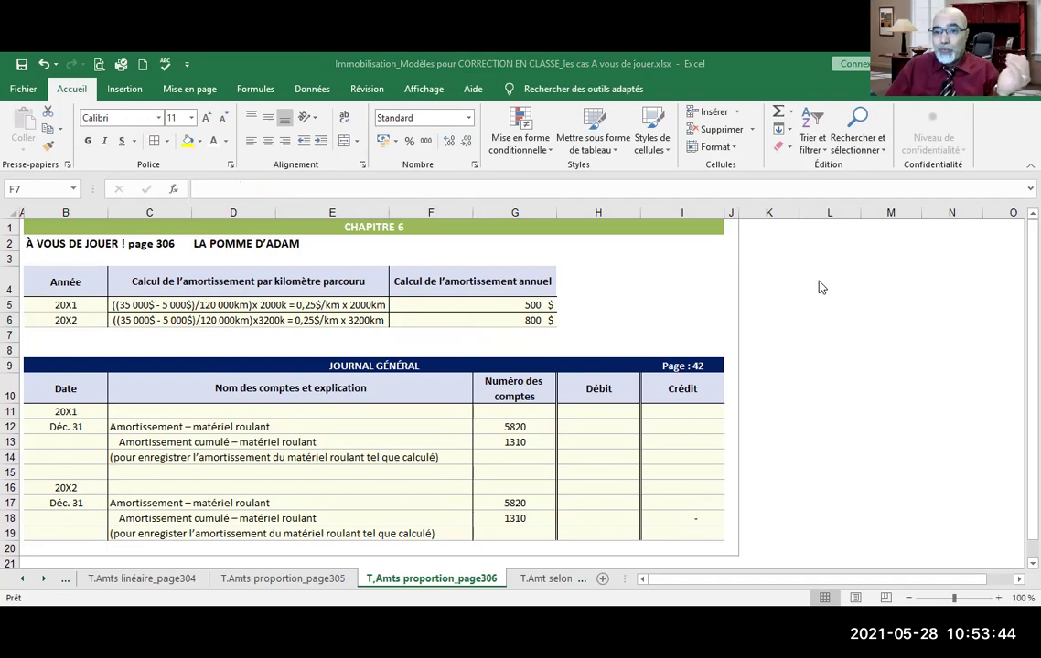
Fill in the 20X1 journal entry by linking debit cell H12 to the annual depreciation in F5 and credit cell I13 to H12.
{"action": "left_click", "coordinate": [599, 429]}
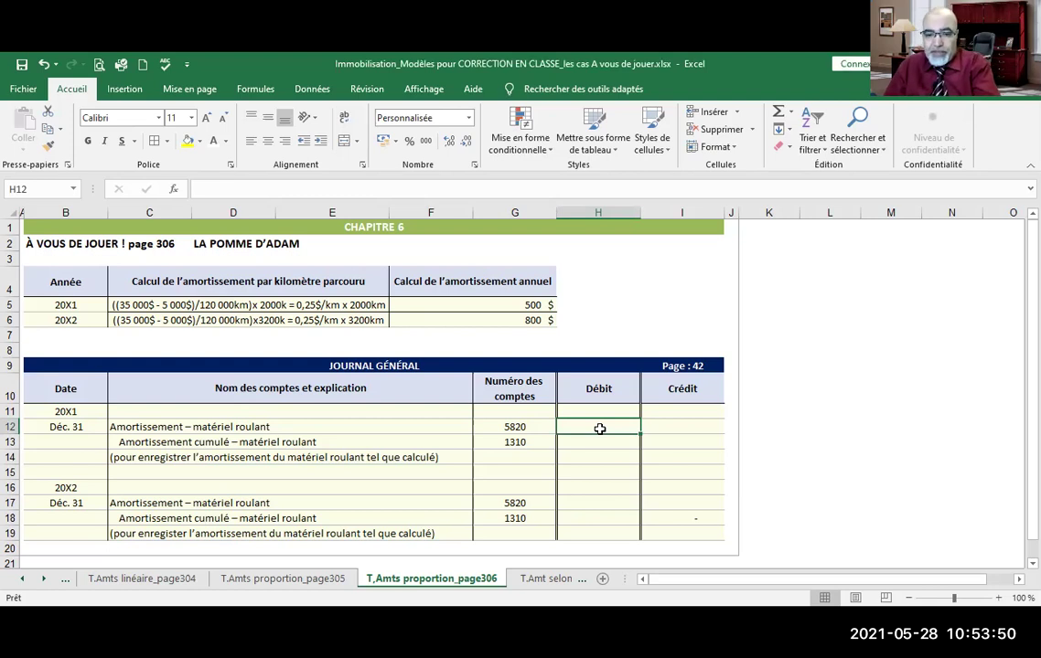
{"action": "type", "text": "="}
{"action": "left_click", "coordinate": [517, 305]}
{"action": "key", "text": "Return"}
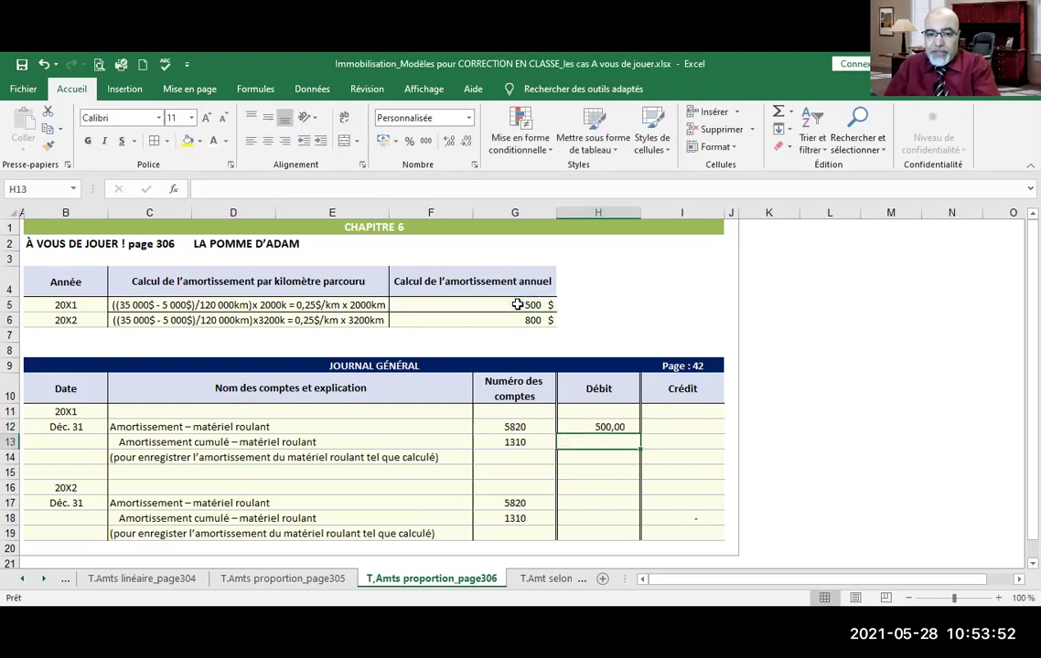
{"action": "left_click", "coordinate": [664, 442]}
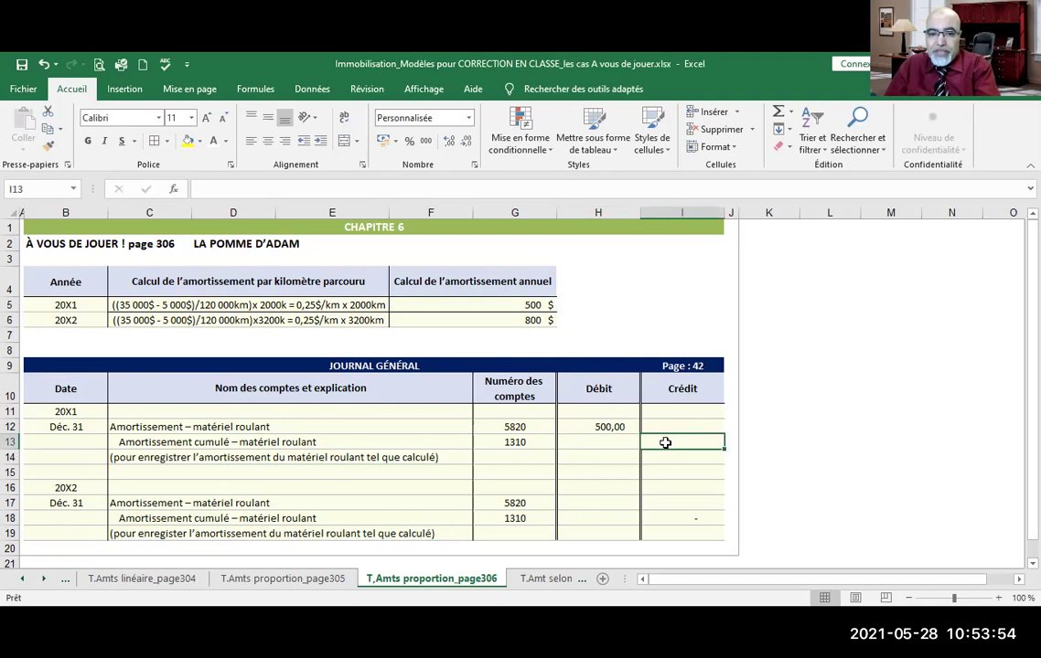
{"action": "type", "text": "="}
{"action": "left_click", "coordinate": [604, 428]}
{"action": "key", "text": "Return"}
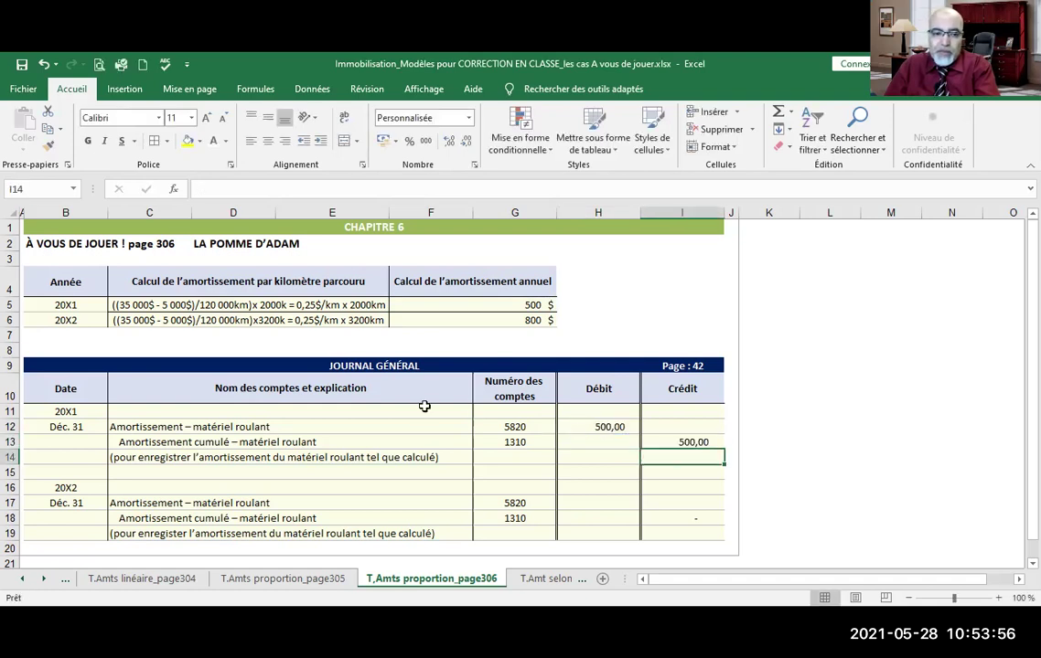
{"action": "left_click_drag", "start_coordinate": [115, 425], "coordinate": [539, 430]}
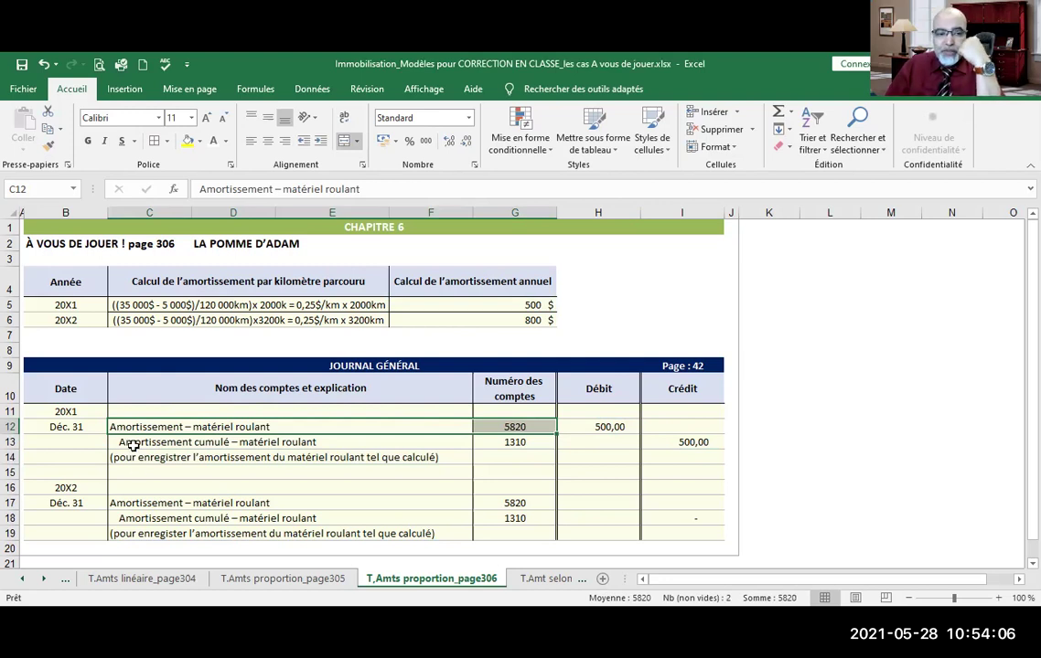
Link the 20X2 Amortissement – matériel roulant debit in H17 to the 20X2 annual depreciation in F6.
{"action": "scroll", "coordinate": [130, 448], "scroll_direction": "down", "scroll_amount": 2}
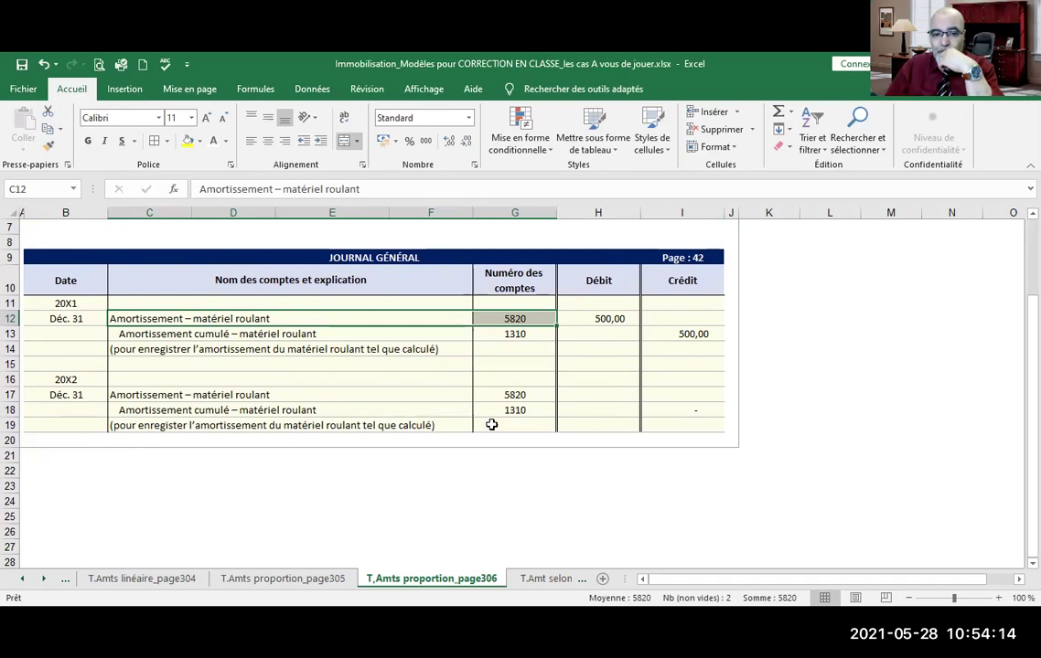
{"action": "left_click", "coordinate": [597, 394]}
{"action": "type", "text": "="}
{"action": "scroll", "coordinate": [624, 359], "scroll_direction": "up", "scroll_amount": 2}
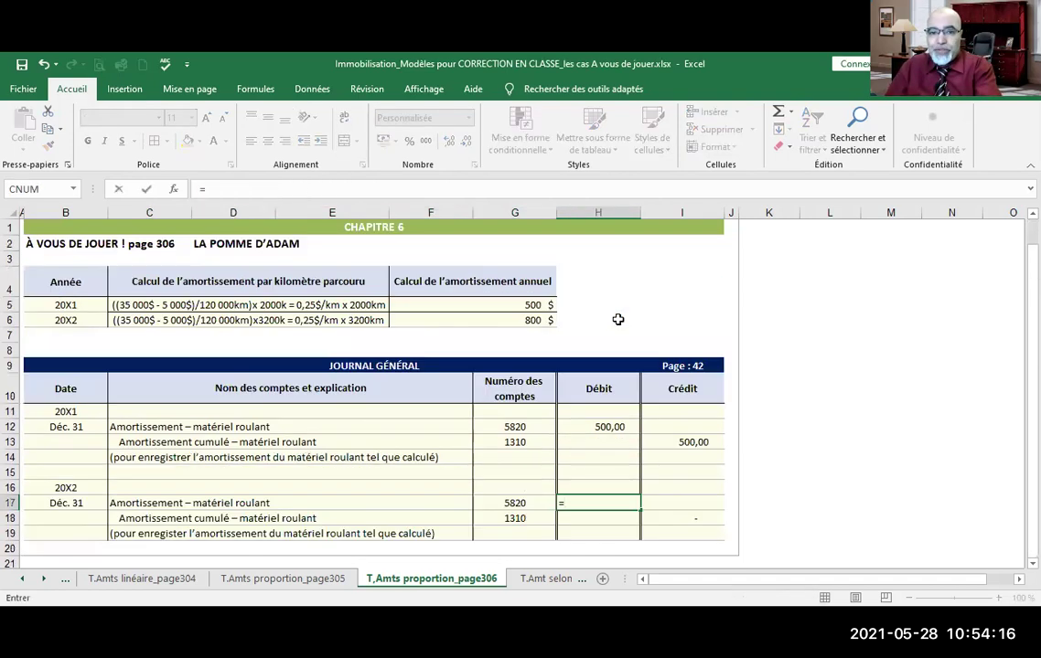
{"action": "left_click", "coordinate": [540, 320]}
{"action": "key", "text": "Return"}
{"action": "scroll", "coordinate": [658, 437], "scroll_direction": "down", "scroll_amount": 1}
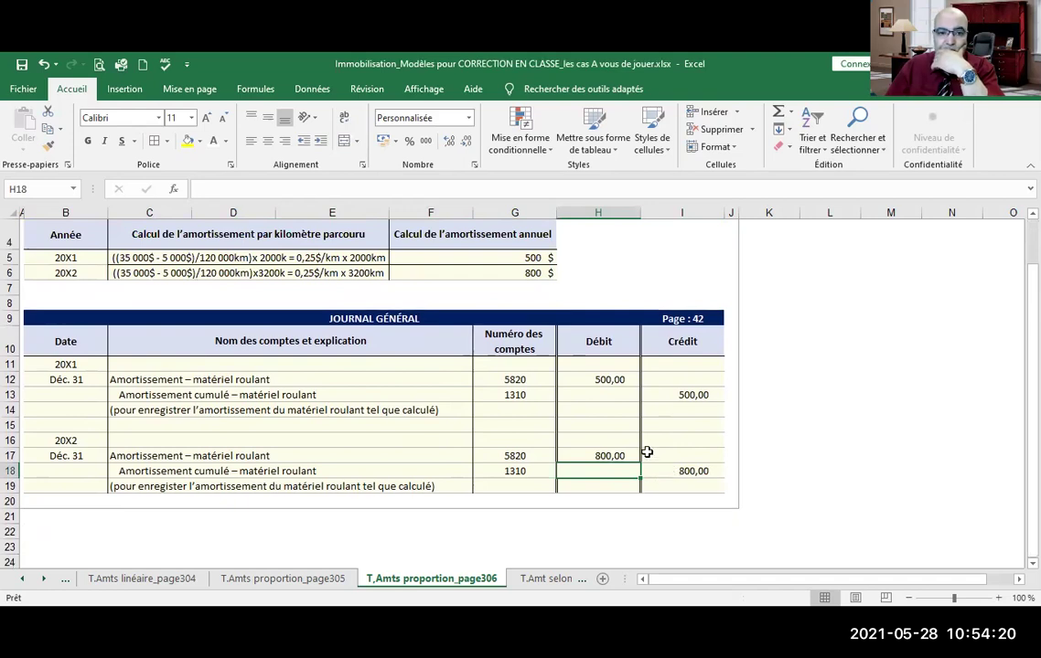
{"action": "scroll", "coordinate": [646, 451], "scroll_direction": "up", "scroll_amount": 1}
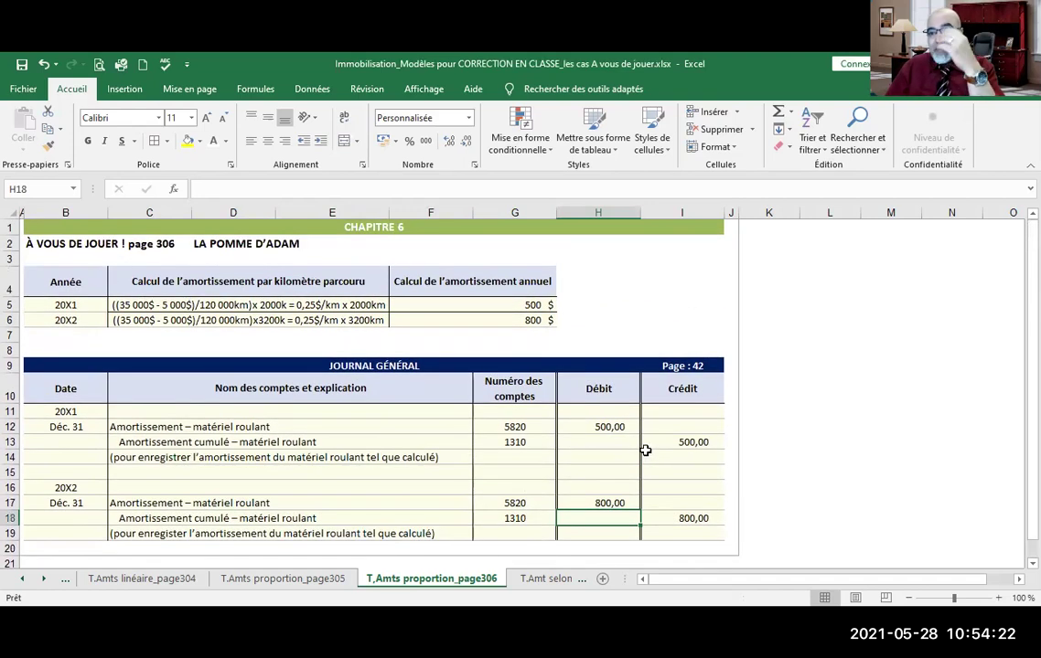